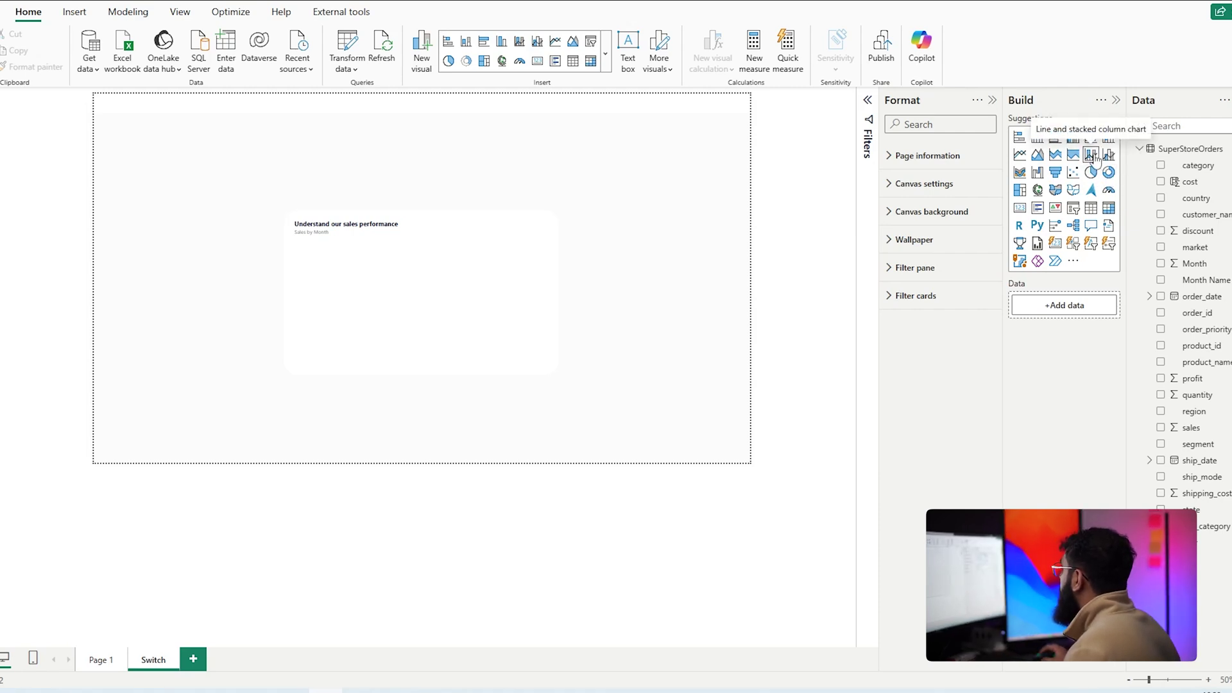
Step: Add a line and stacked column chart of sales columns and profit line by Month Name
click(1091, 154)
drag(621, 138, 541, 298)
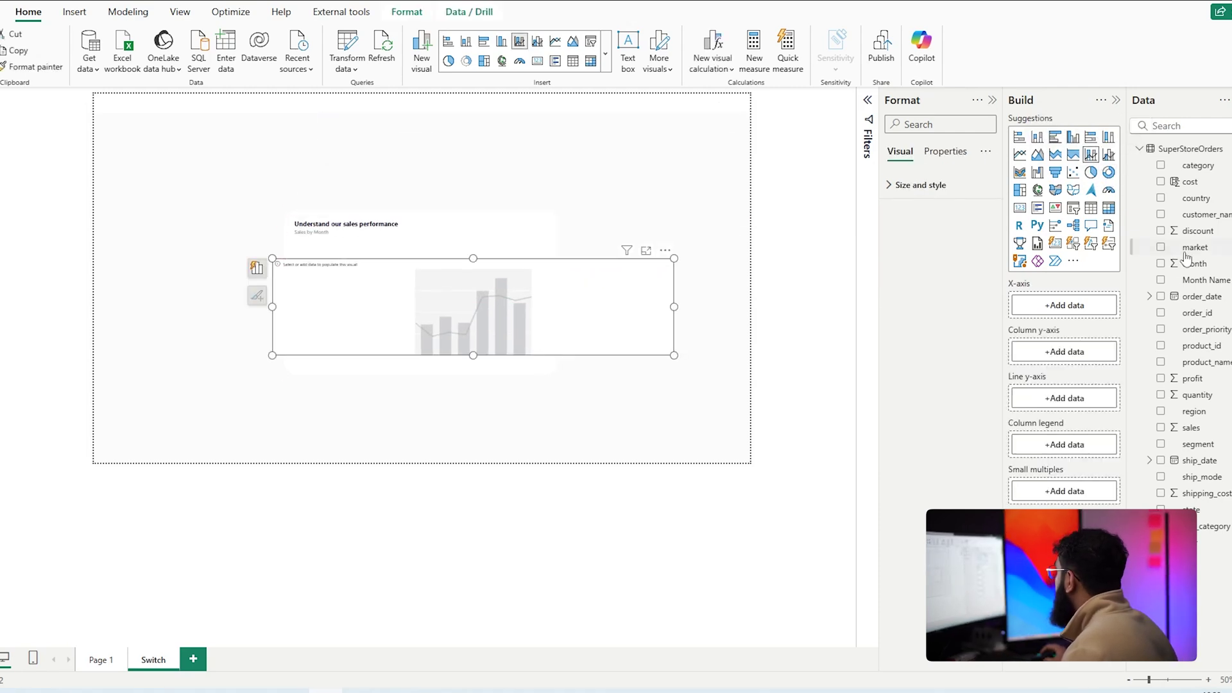
drag(1213, 264, 1062, 308)
drag(1190, 428, 1065, 374)
drag(1192, 378, 1077, 453)
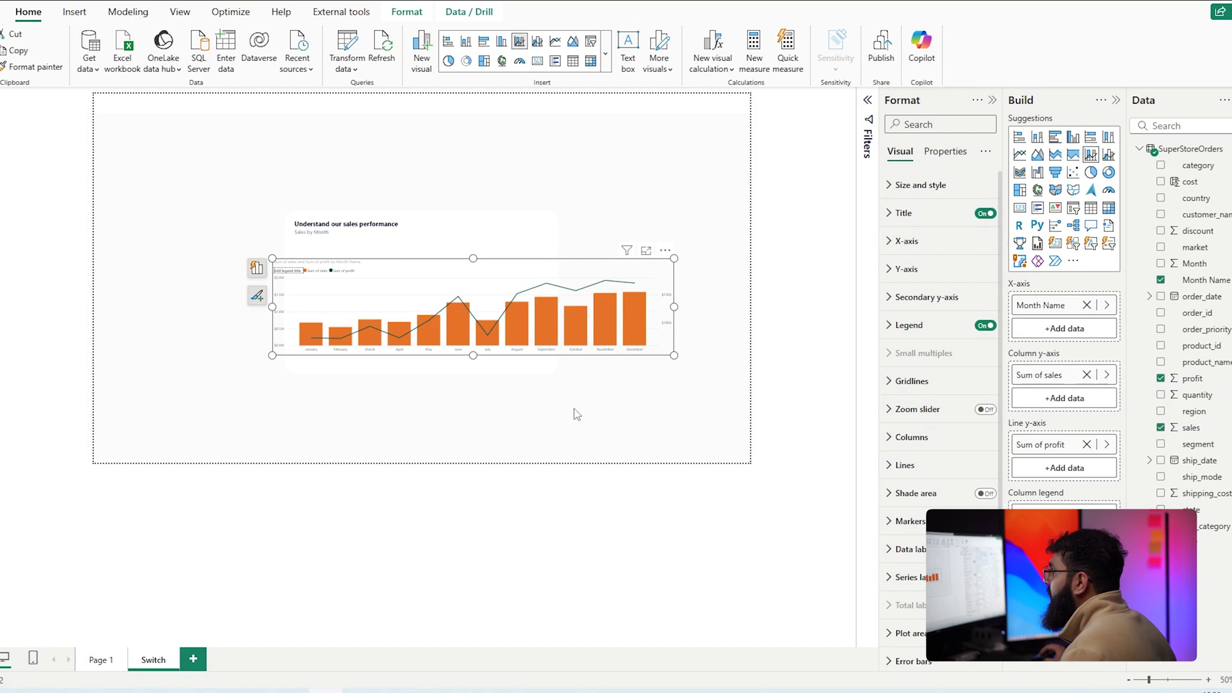
Step: Resize the line and column chart to fit inside the card
drag(674, 356, 501, 340)
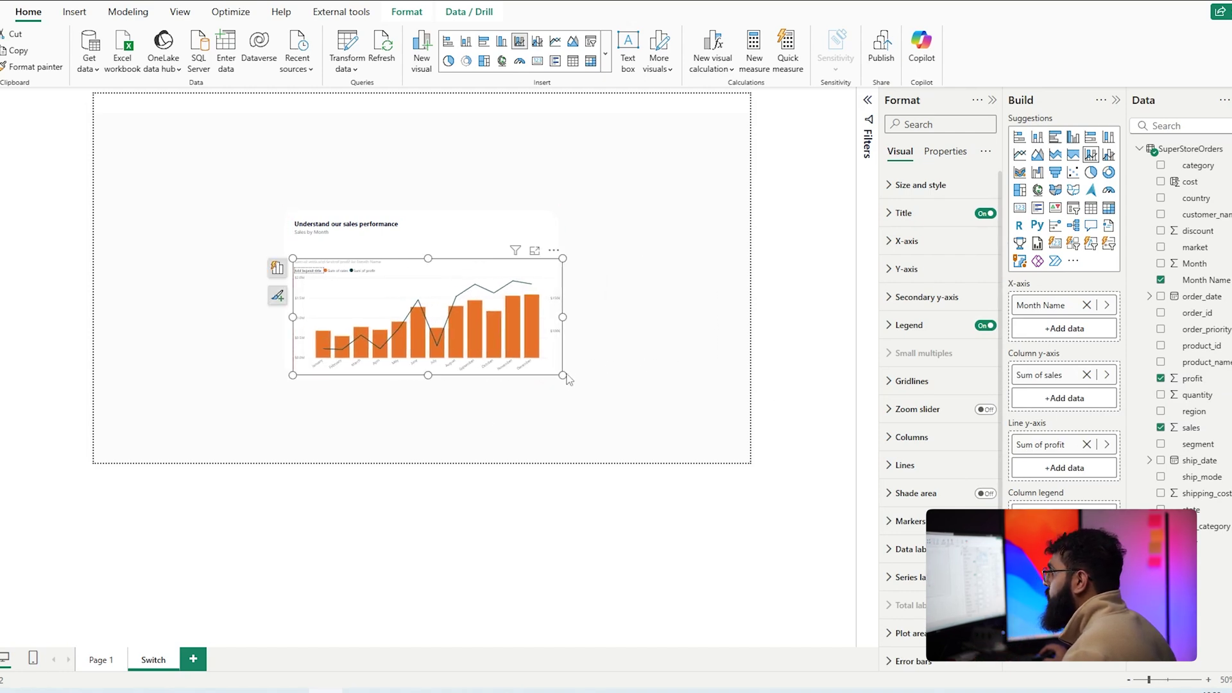
mouse_move(563, 375)
mouse_down()
mouse_move(542, 377)
mouse_move(555, 380)
mouse_up()
click(718, 287)
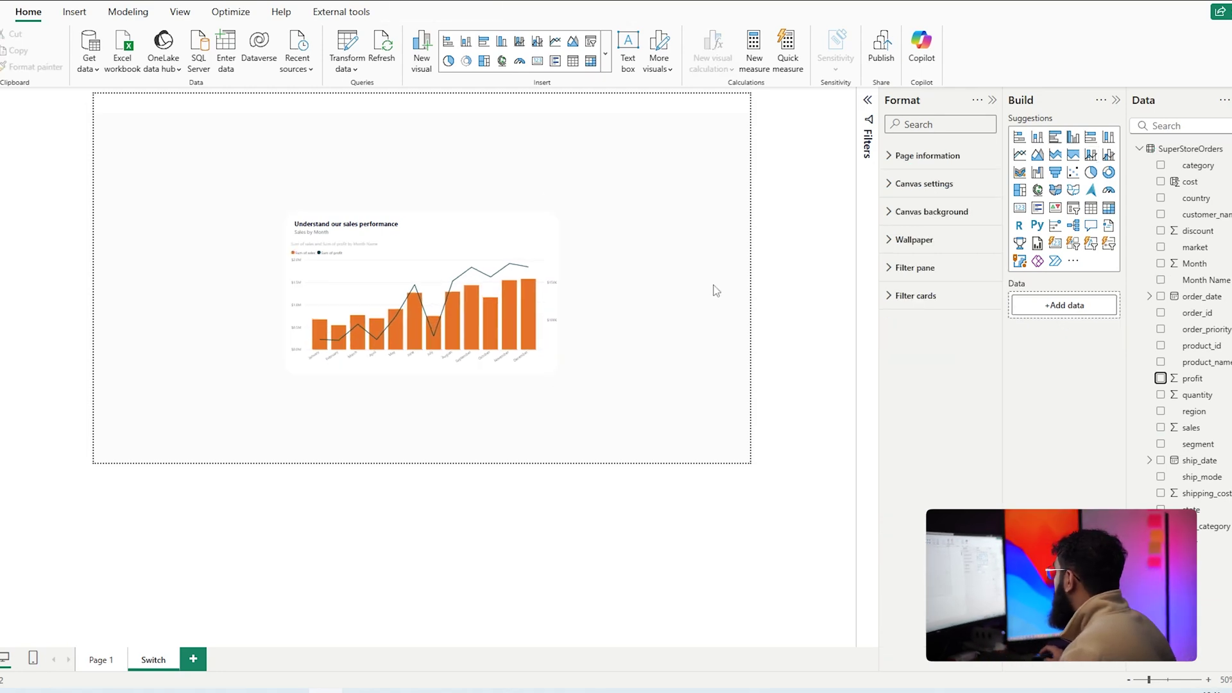
Step: Add a card showing sales and profit at the top of the page, sized small
click(1054, 243)
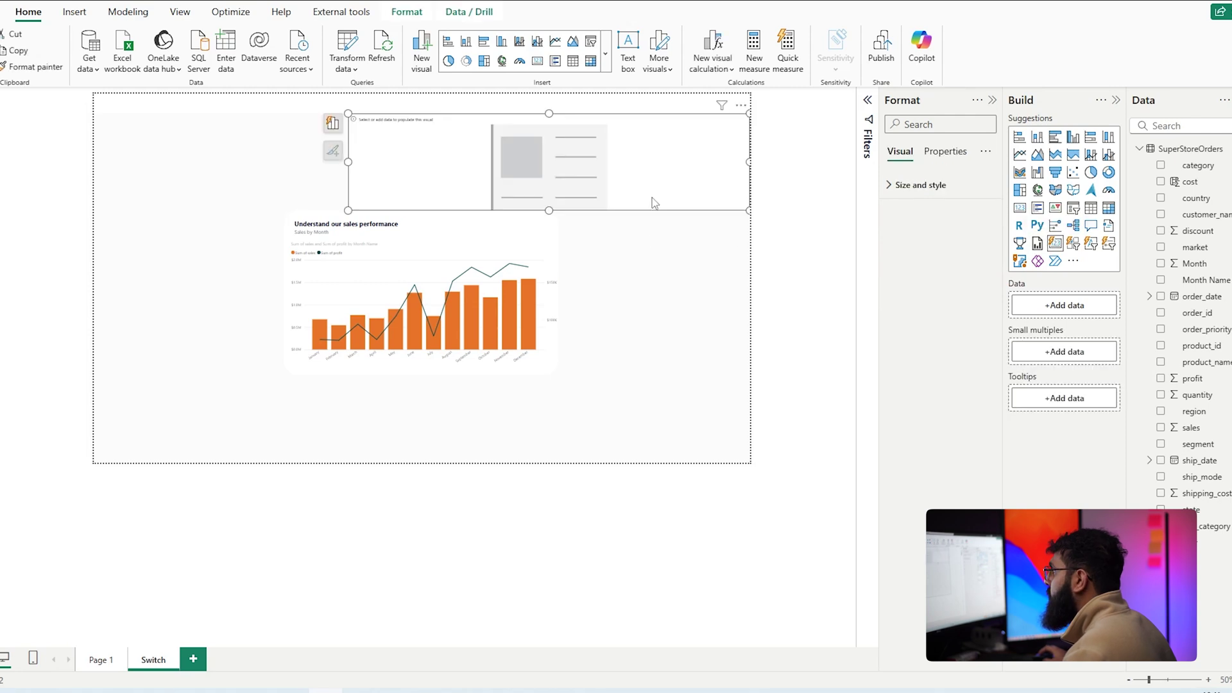
drag(652, 197, 580, 203)
click(1161, 428)
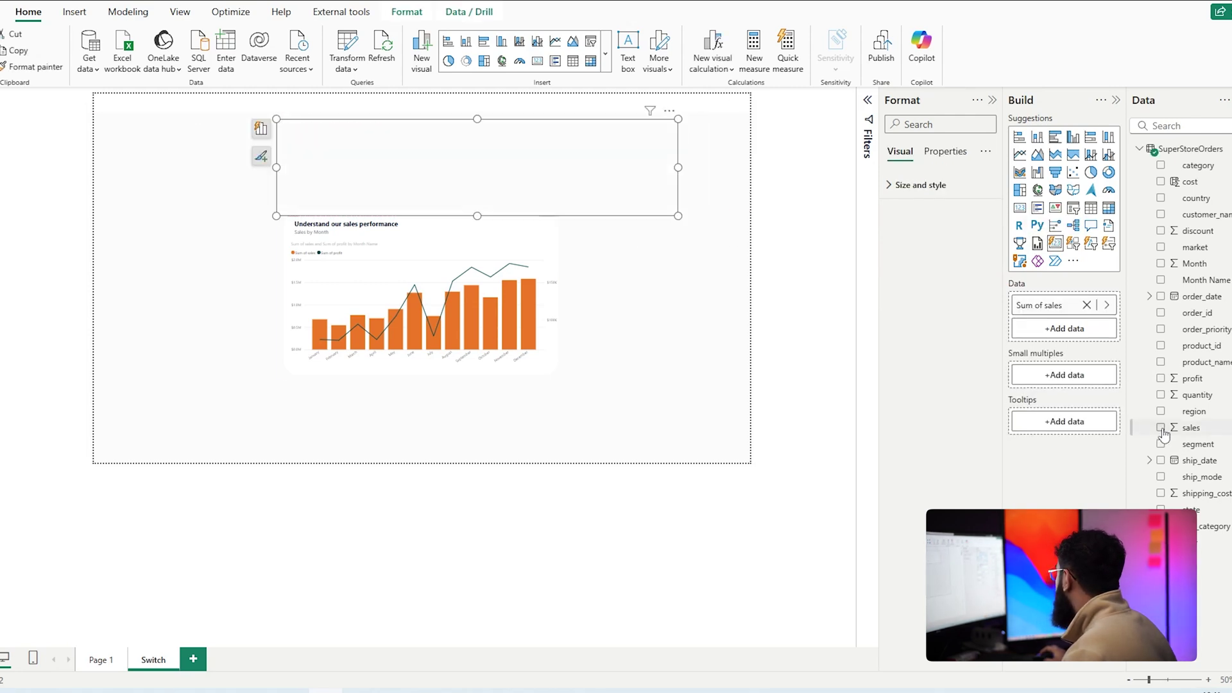
click(1161, 378)
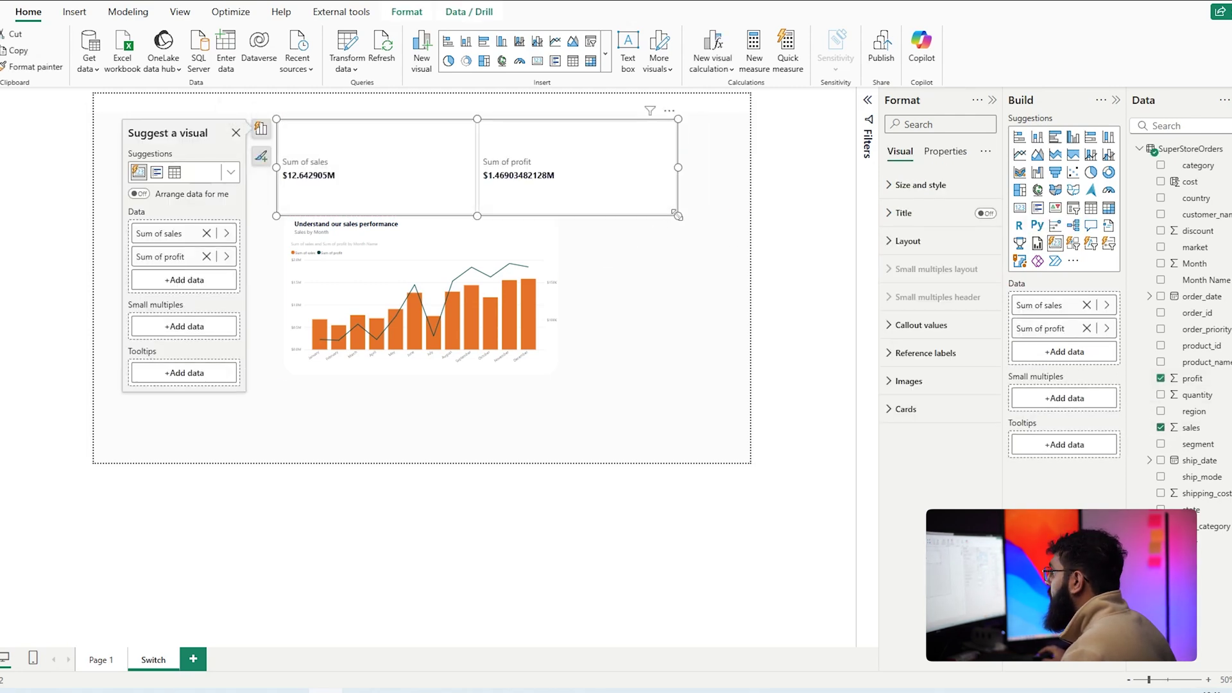
drag(670, 210, 526, 164)
click(630, 184)
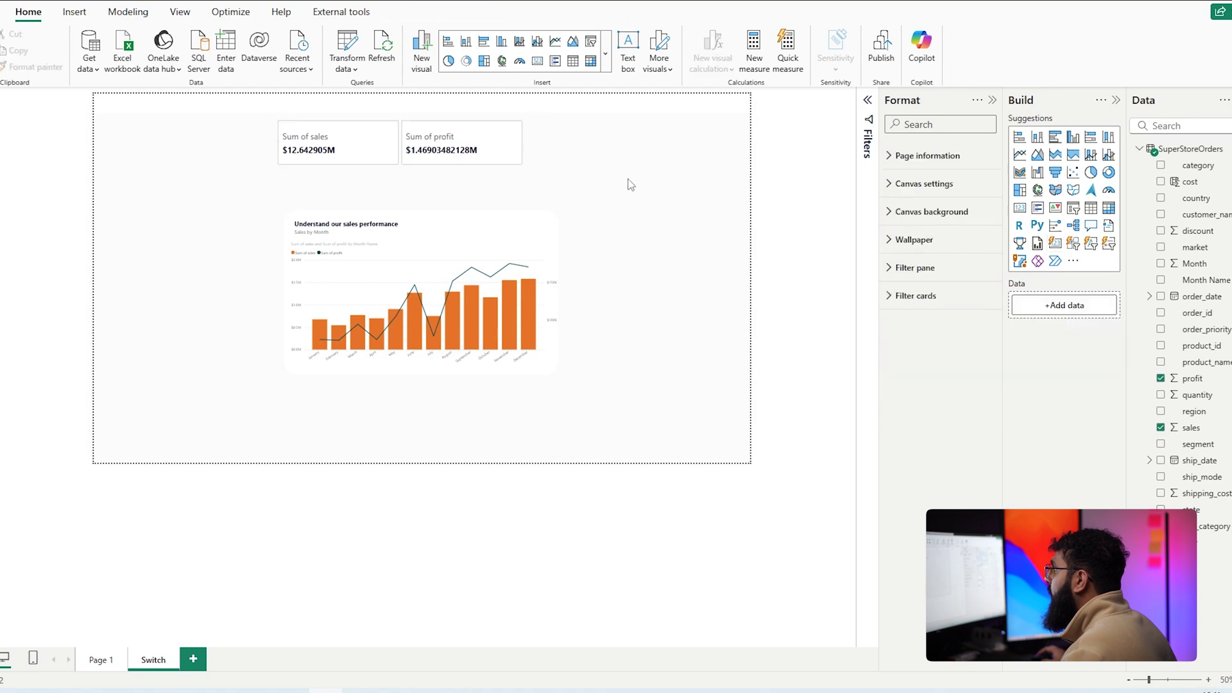
Step: Add a bar chart of sales and profit with title, legend and x-axis values hidden
click(1090, 141)
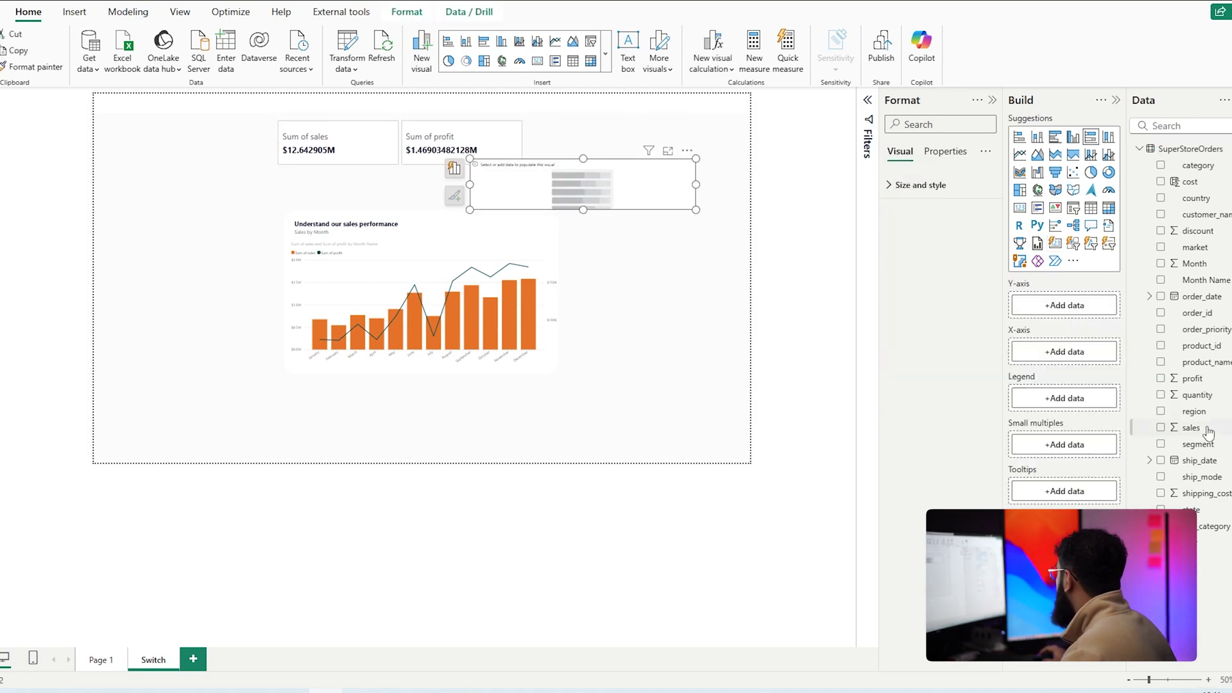
click(1160, 428)
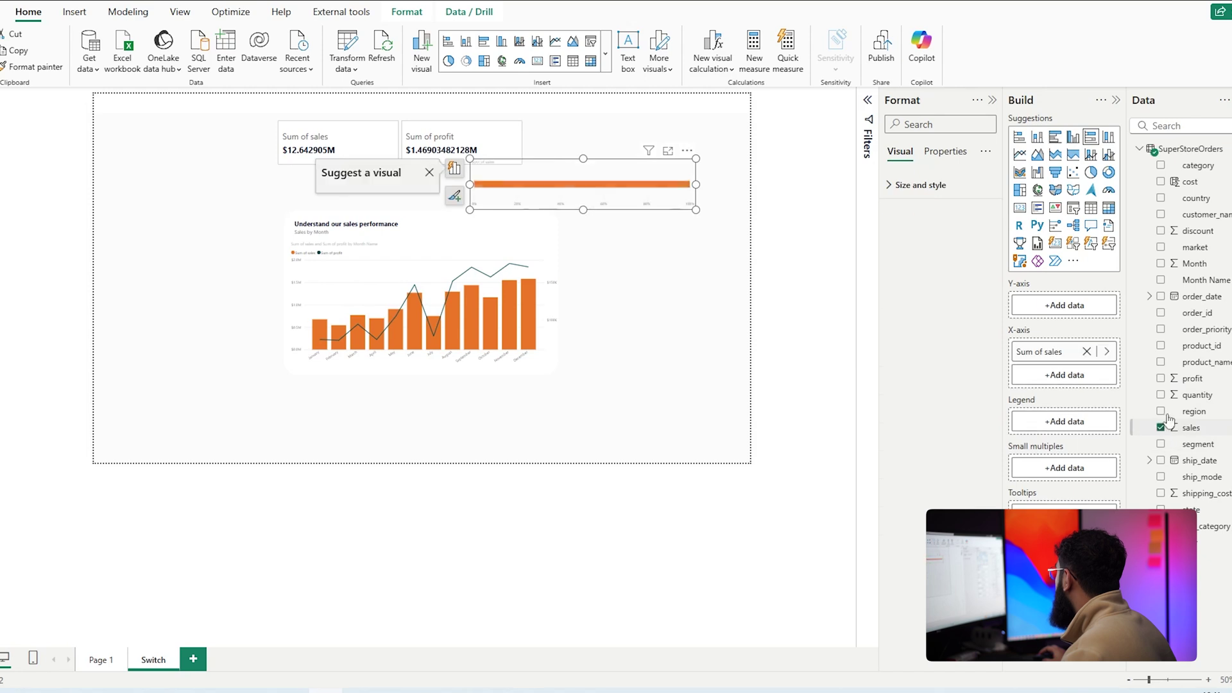
click(1160, 378)
click(985, 214)
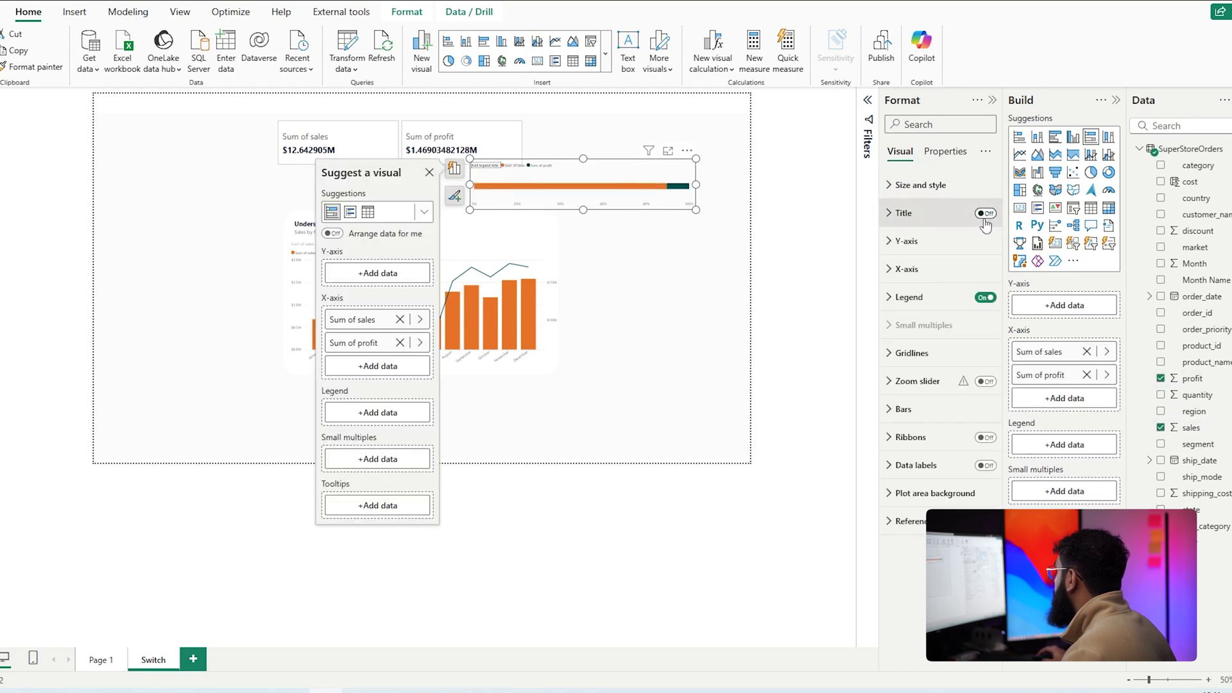
click(985, 297)
click(922, 270)
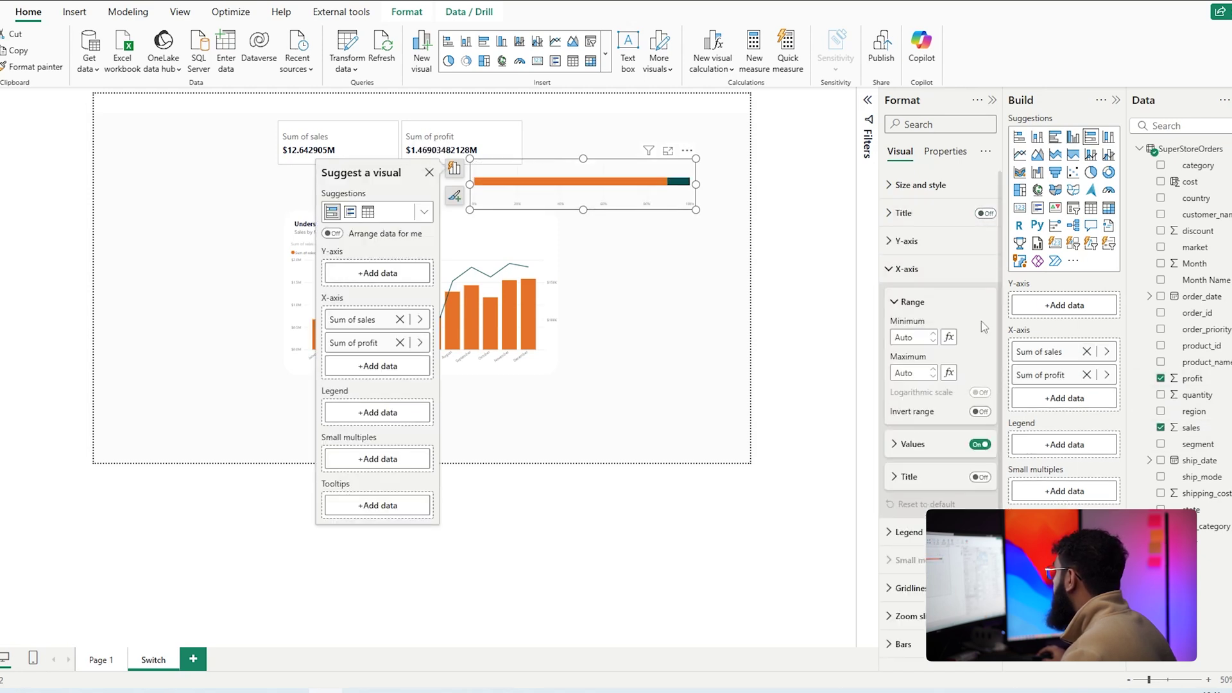
click(980, 444)
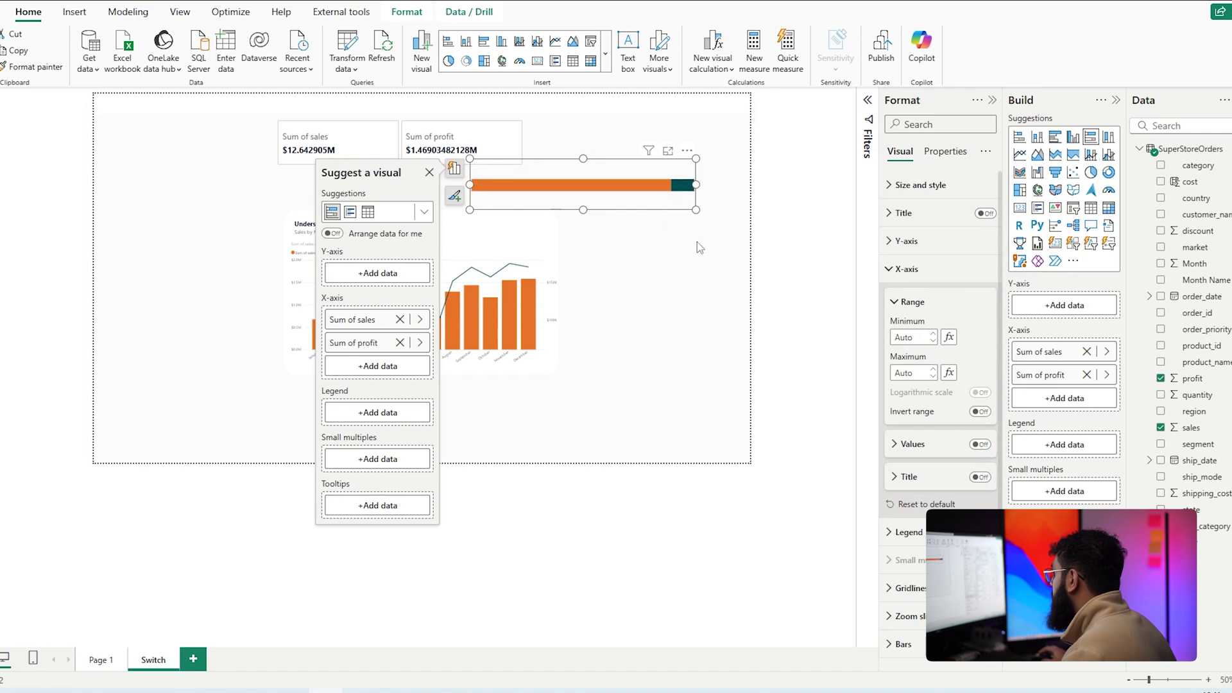
Step: Color the sales bar light grey and profit blue, then place it under the totals
scroll(917, 578, down, 2)
click(918, 550)
scroll(921, 552, down, 3)
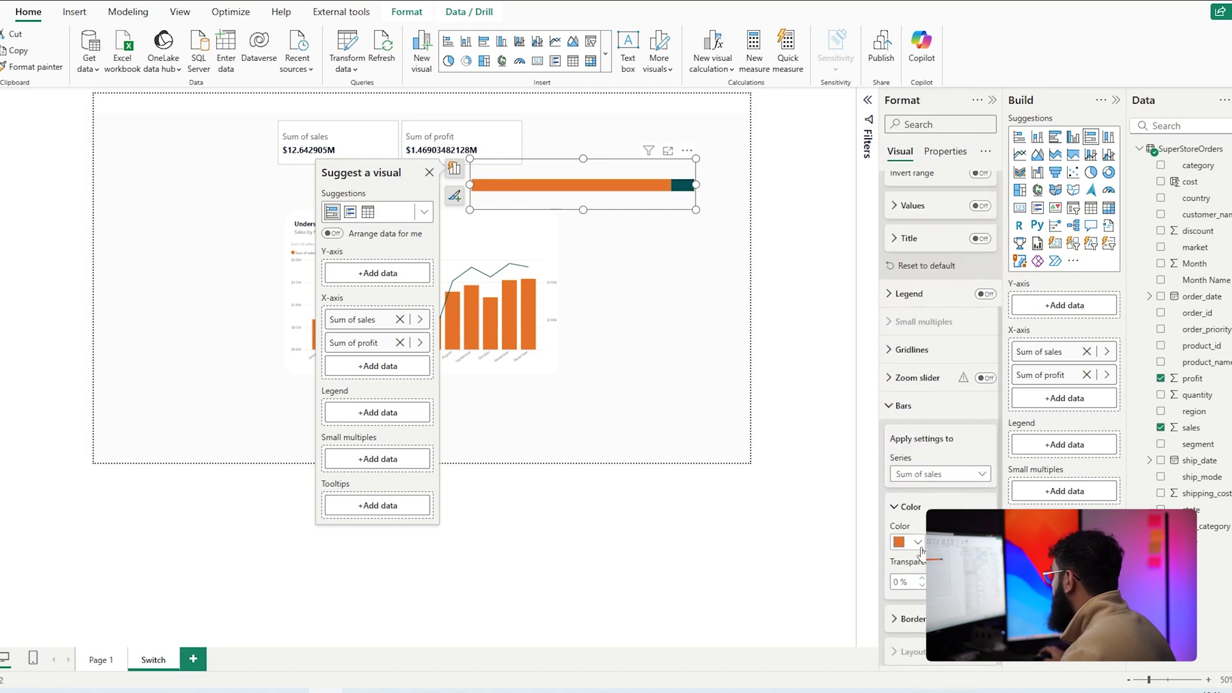
click(919, 542)
click(908, 363)
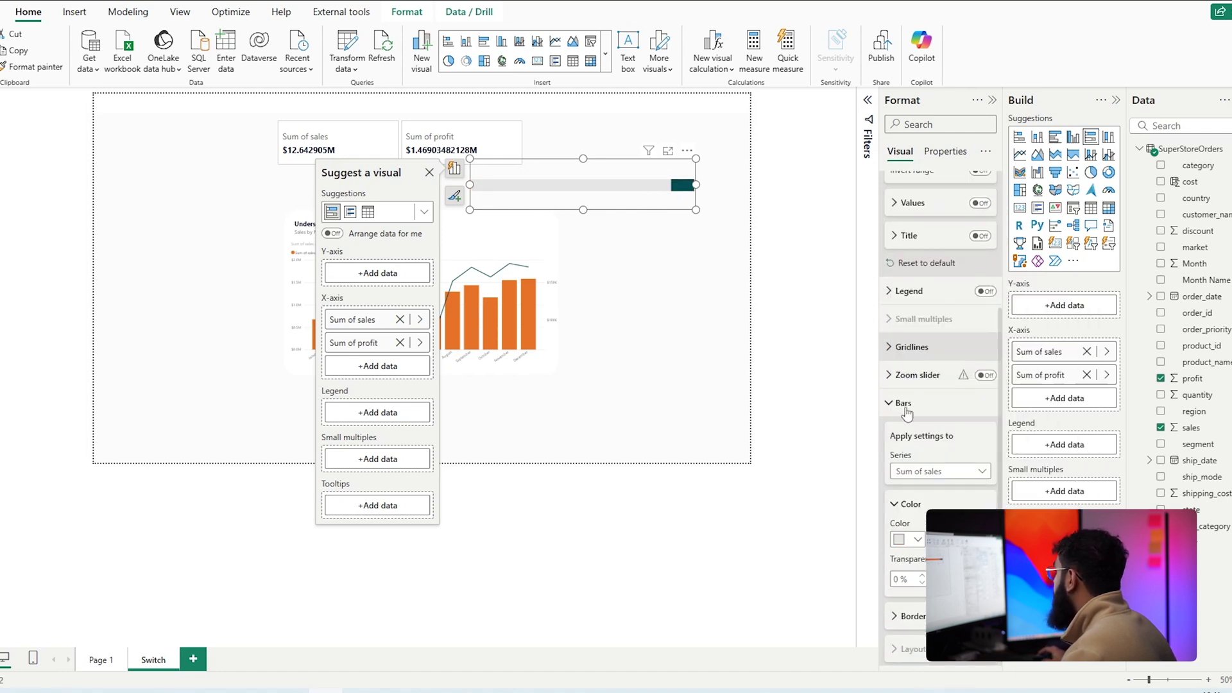
click(940, 471)
click(923, 507)
click(908, 539)
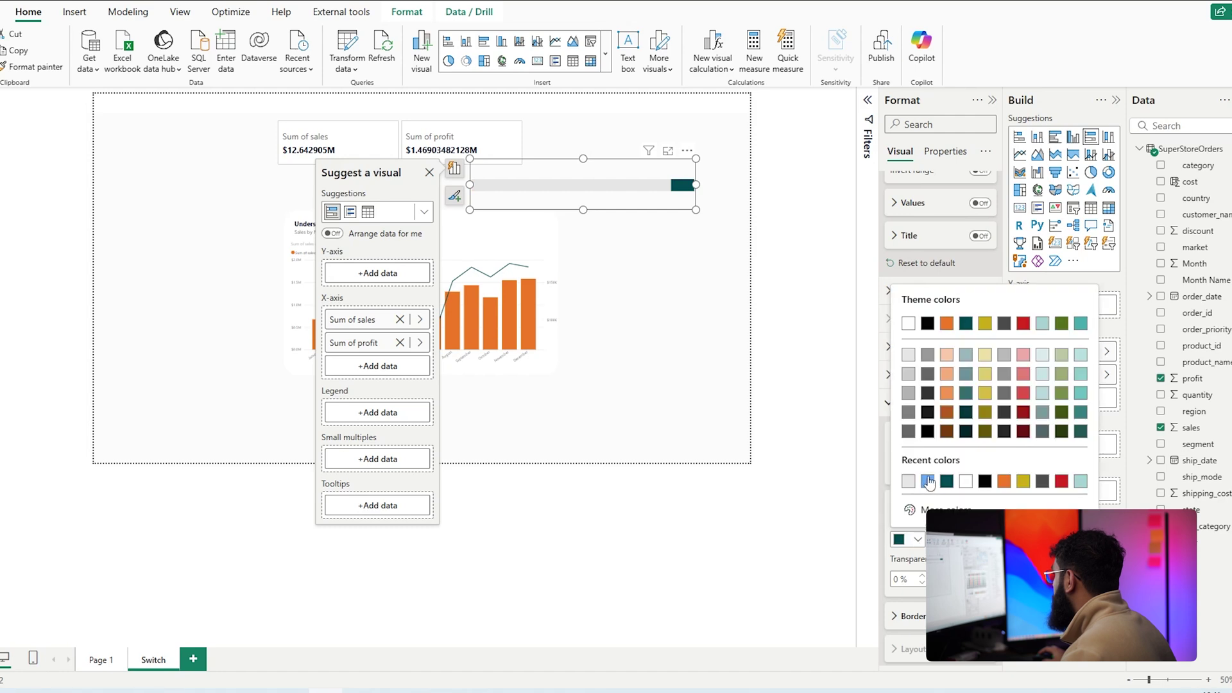
click(928, 482)
drag(613, 205, 419, 193)
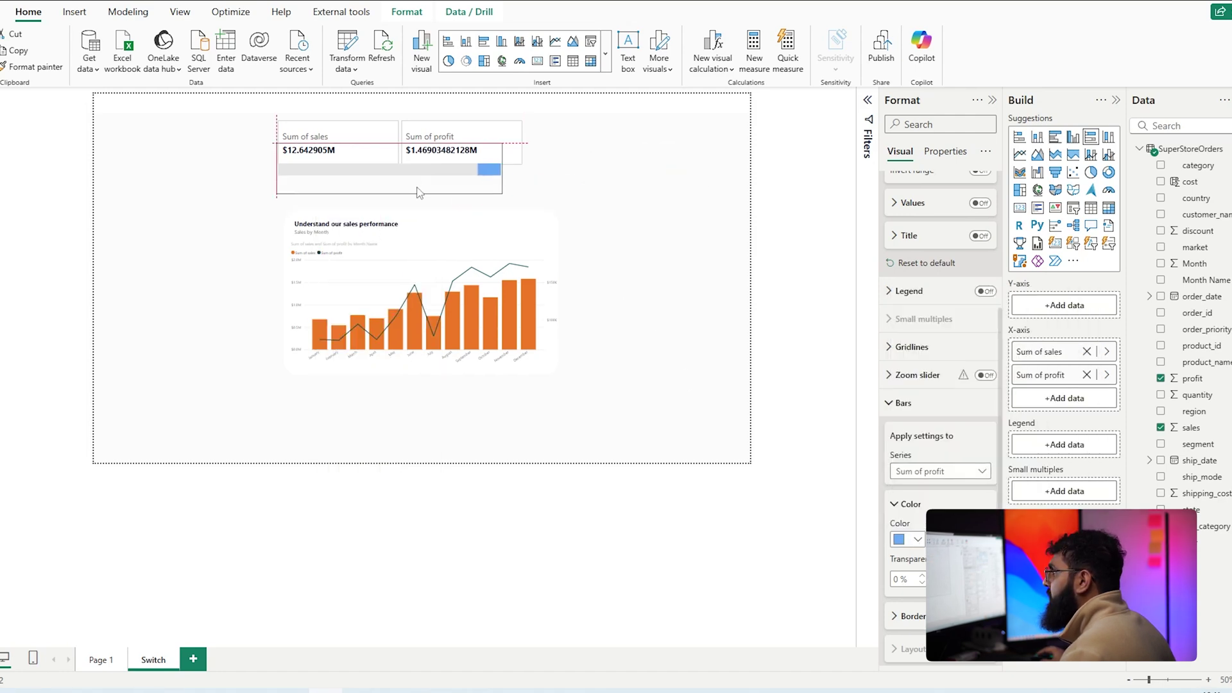
click(670, 172)
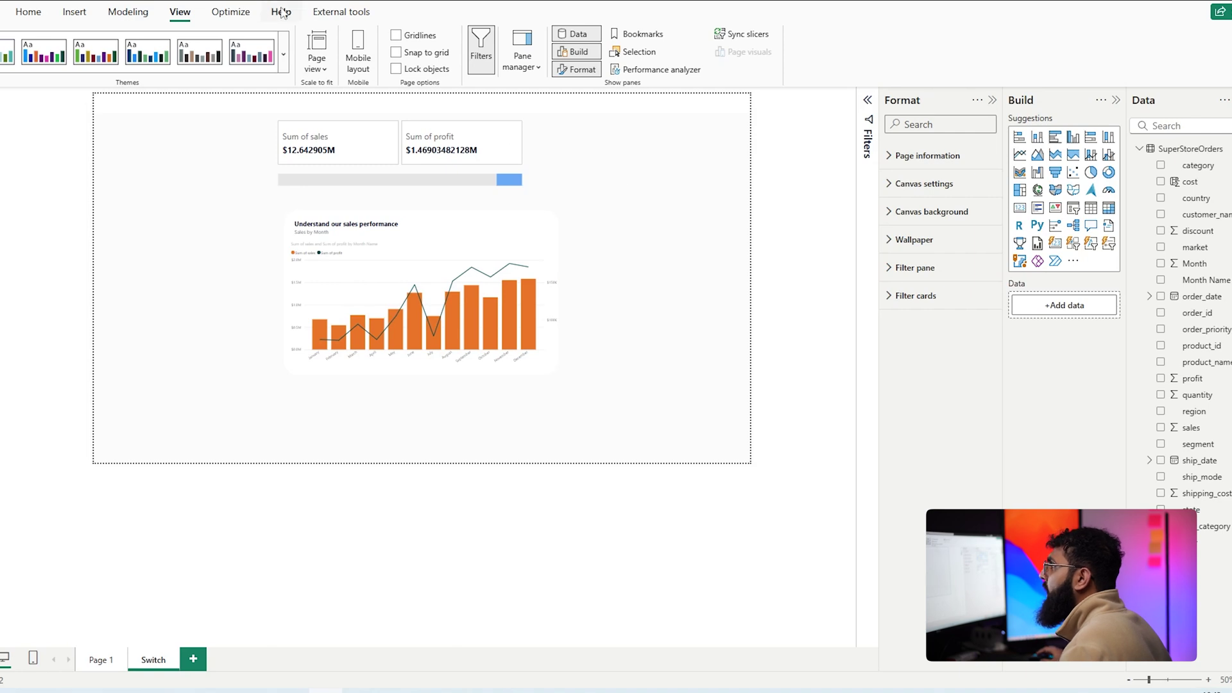
Step: Group the comparison bar and totals card as Group 3 and drag it over the monthly chart
click(630, 54)
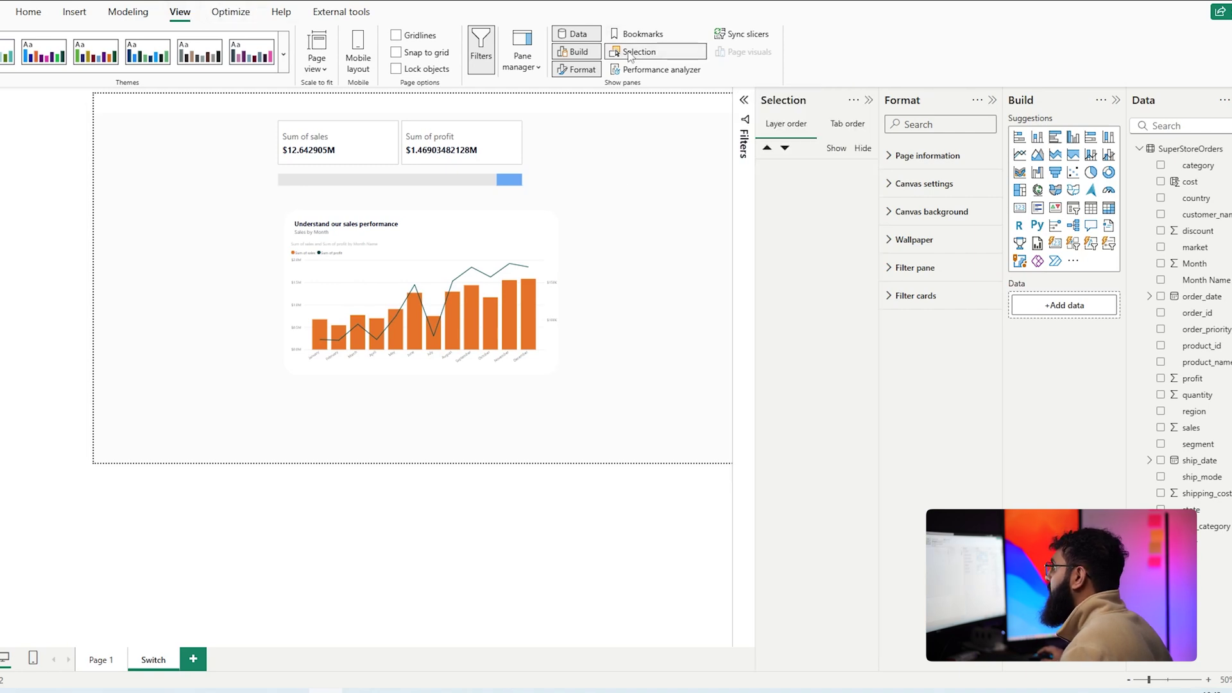
click(441, 197)
ctrl+click(454, 139)
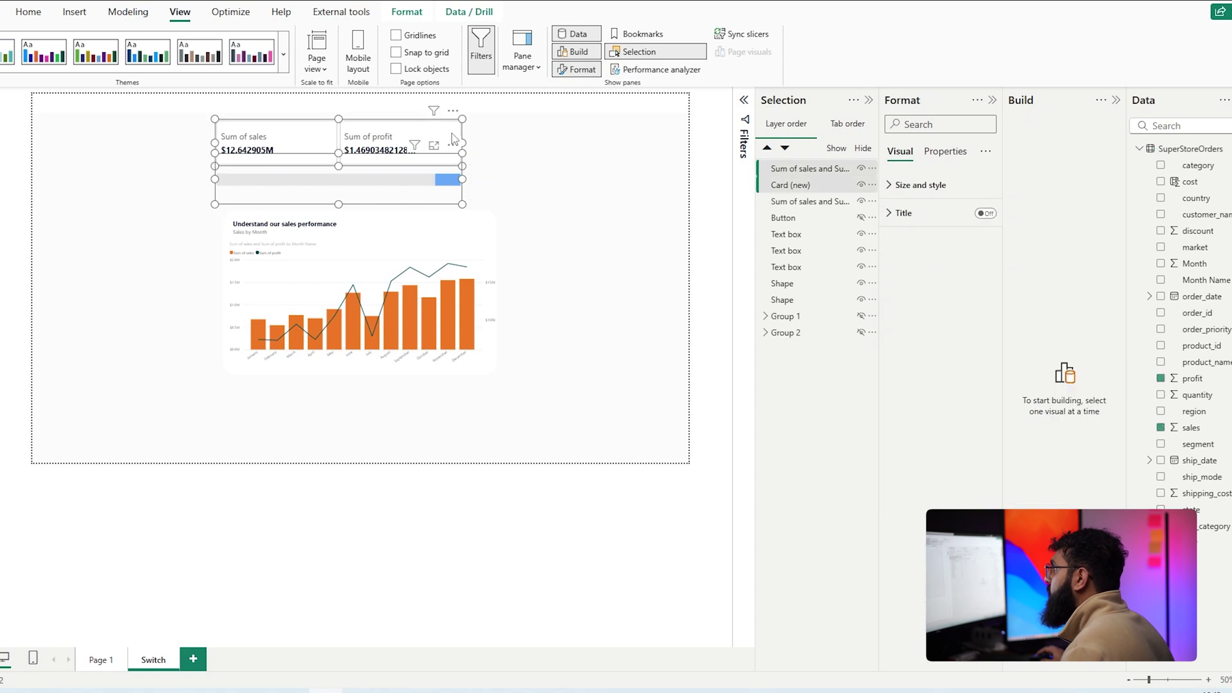
right_click(798, 191)
mouse_move(814, 196)
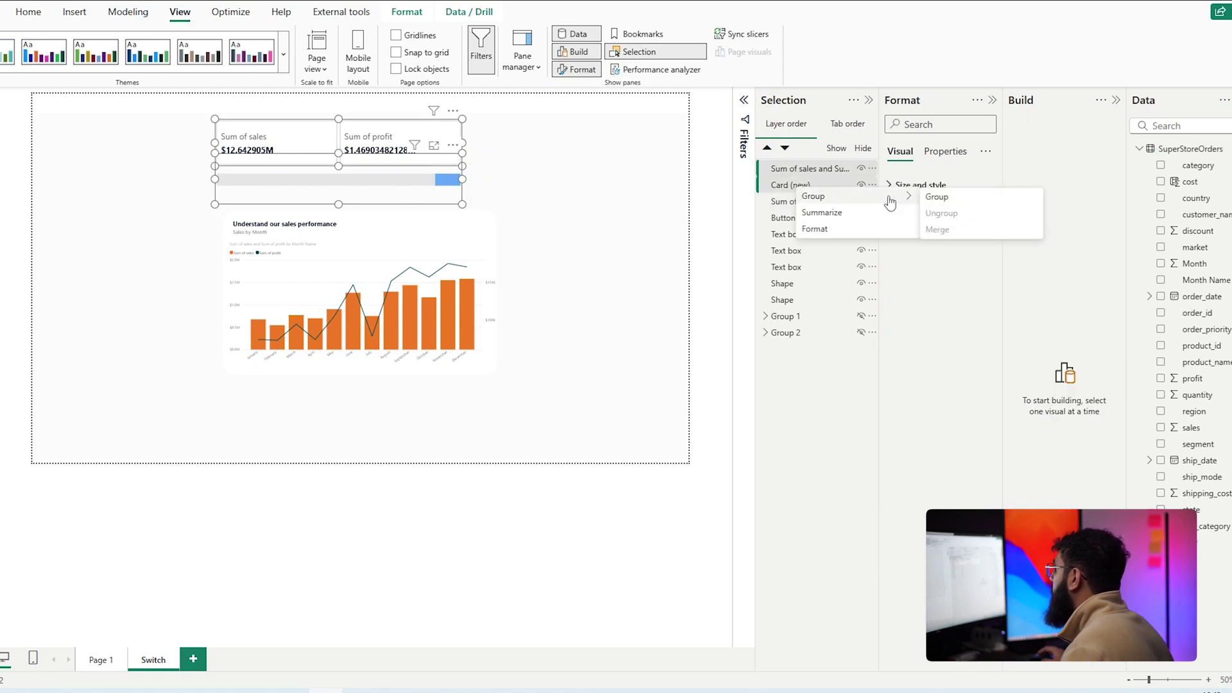
click(954, 200)
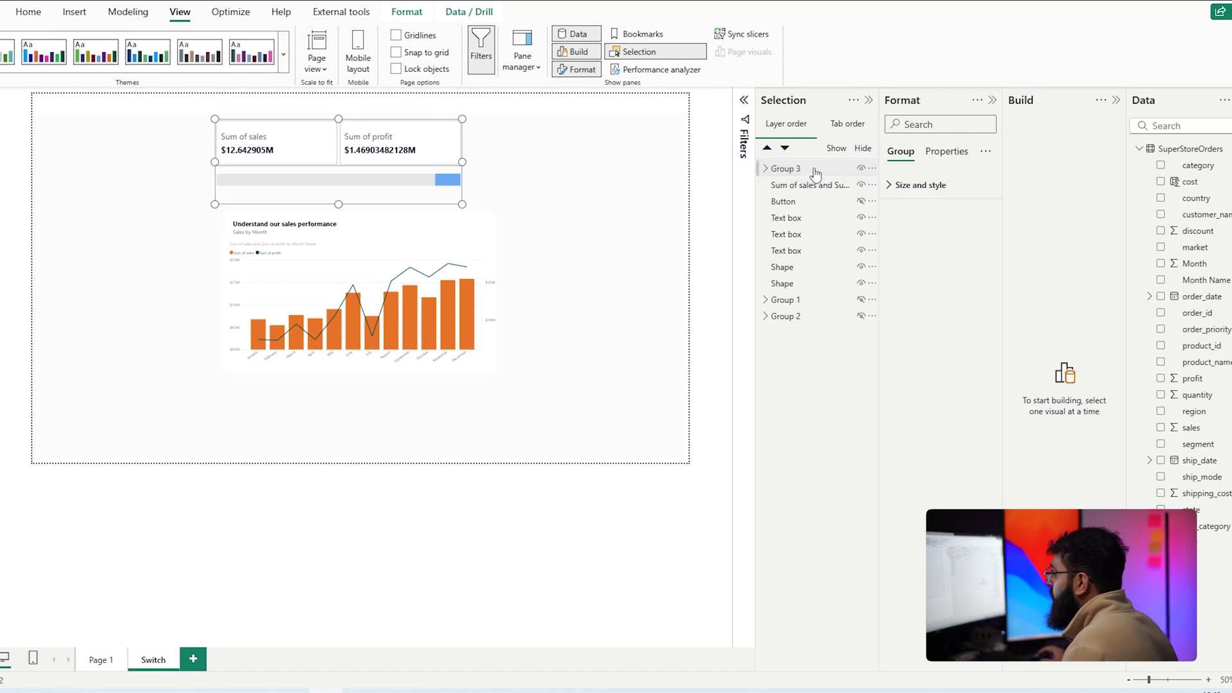
click(794, 172)
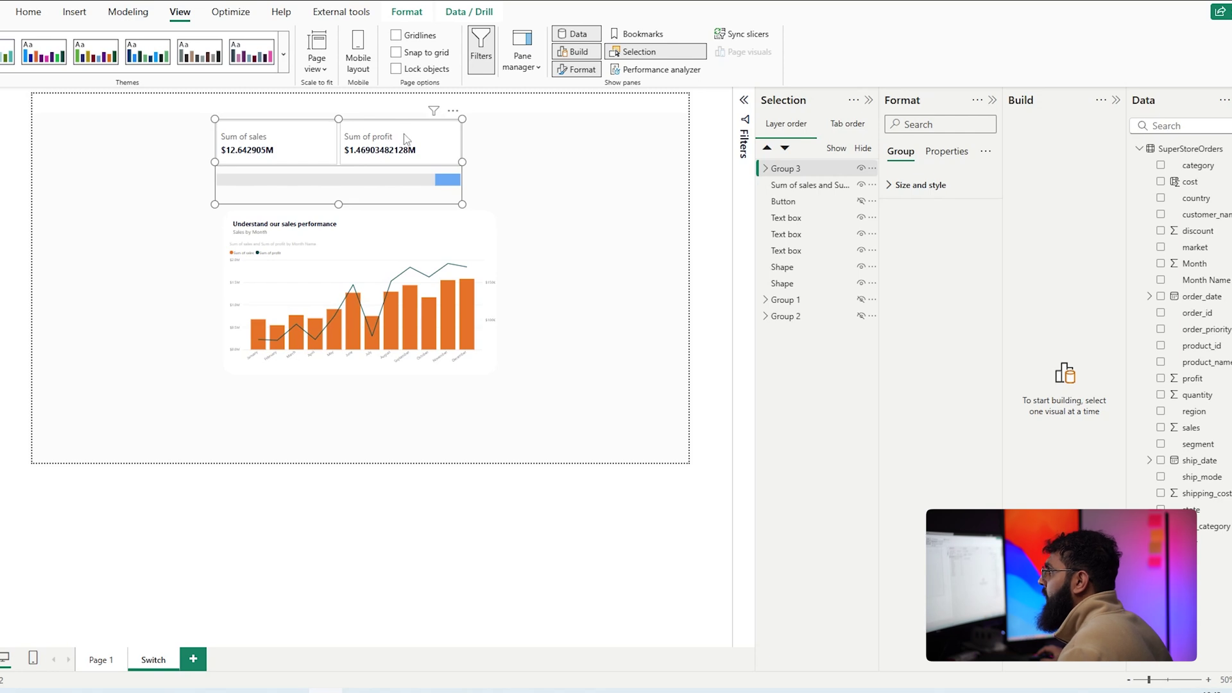
drag(413, 133, 421, 261)
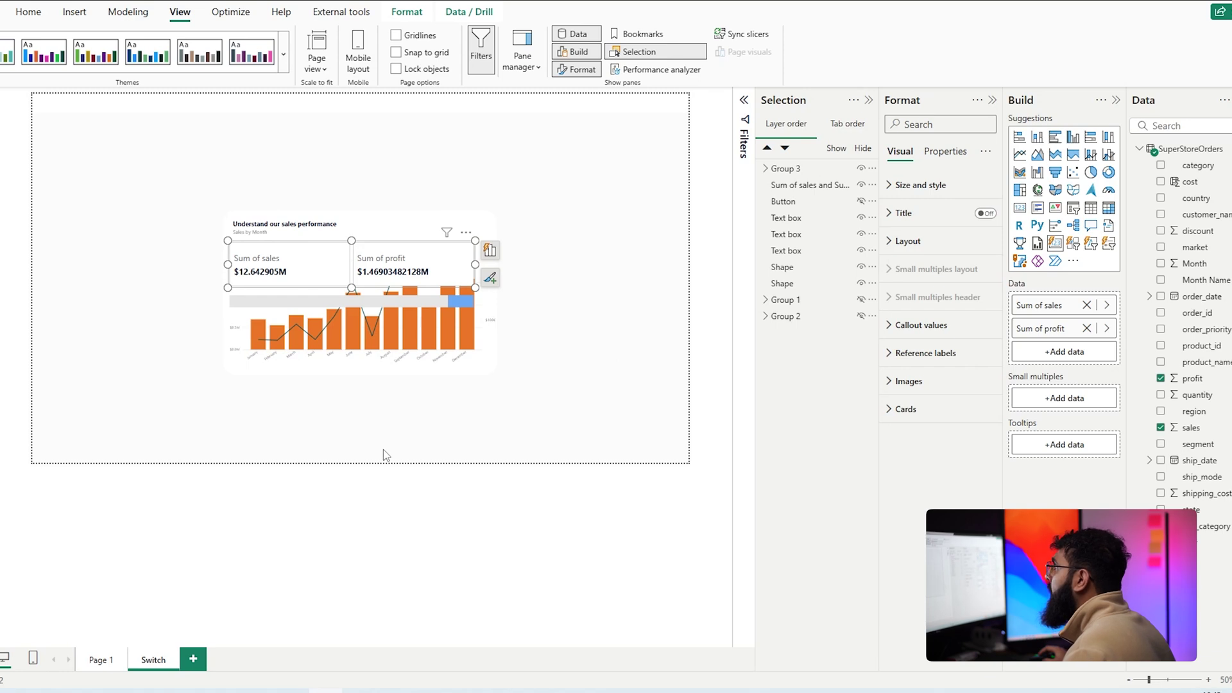
Step: Hide Group 3 and save the chart view as a bookmark named Line Chart
click(642, 34)
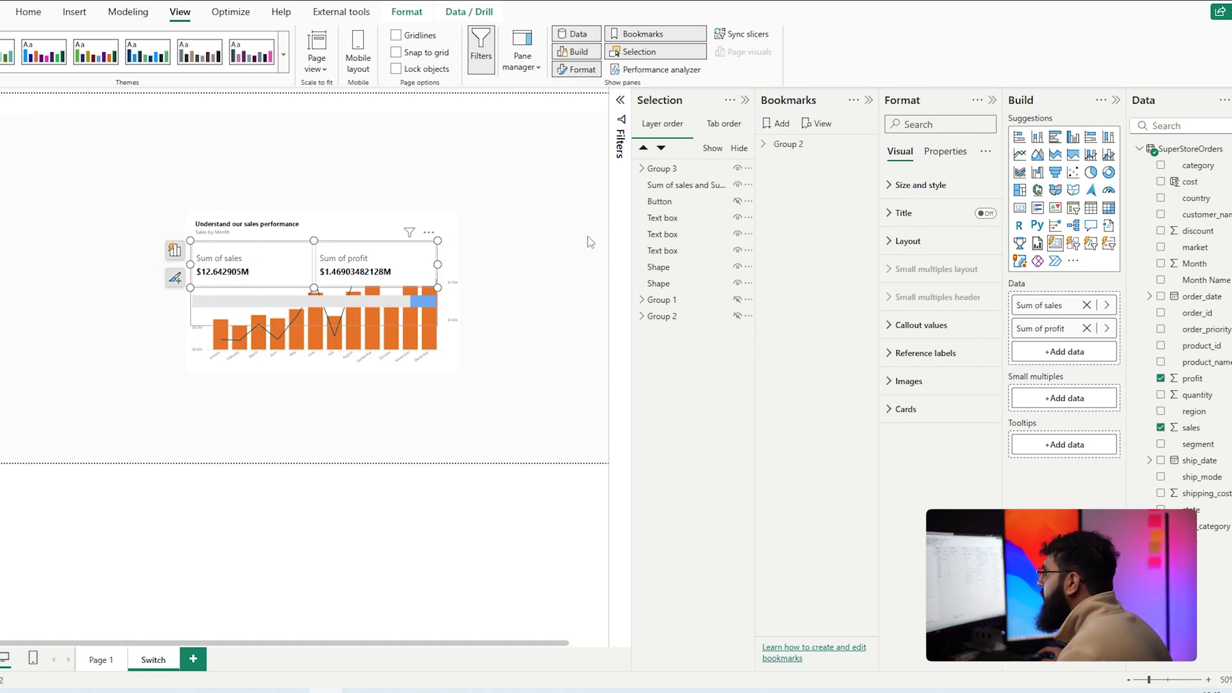
click(737, 169)
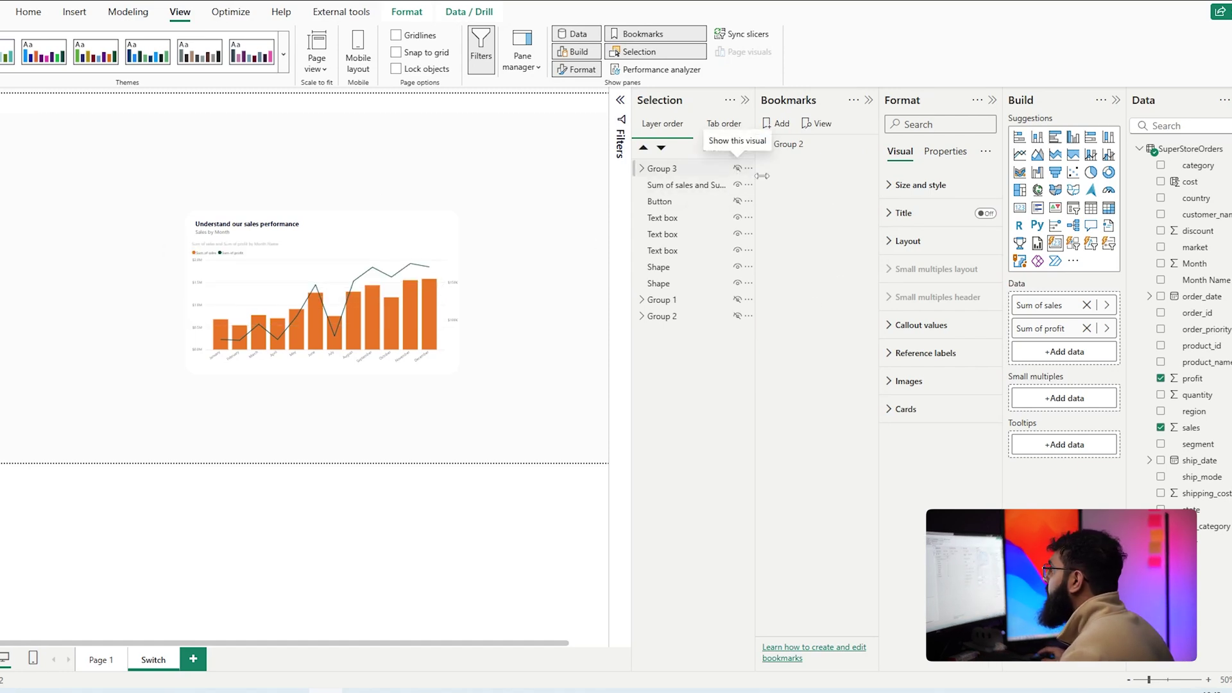
click(777, 123)
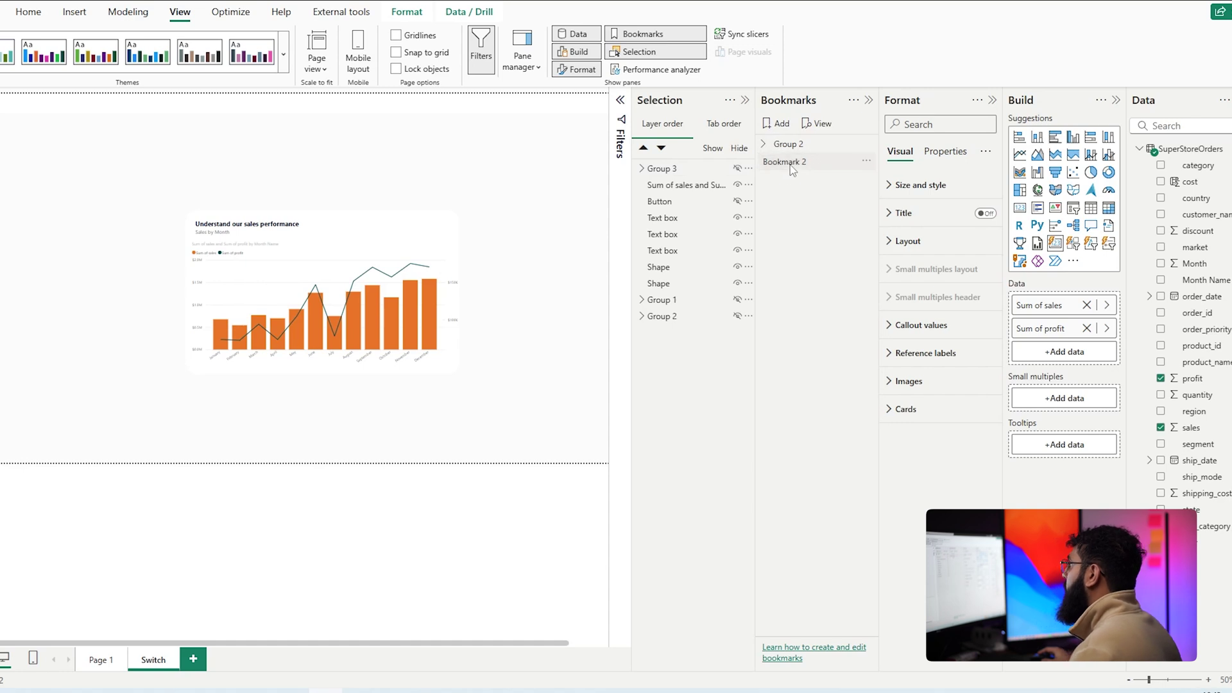
double_click(792, 164)
key(ctrl+a)
key(BackSpace)
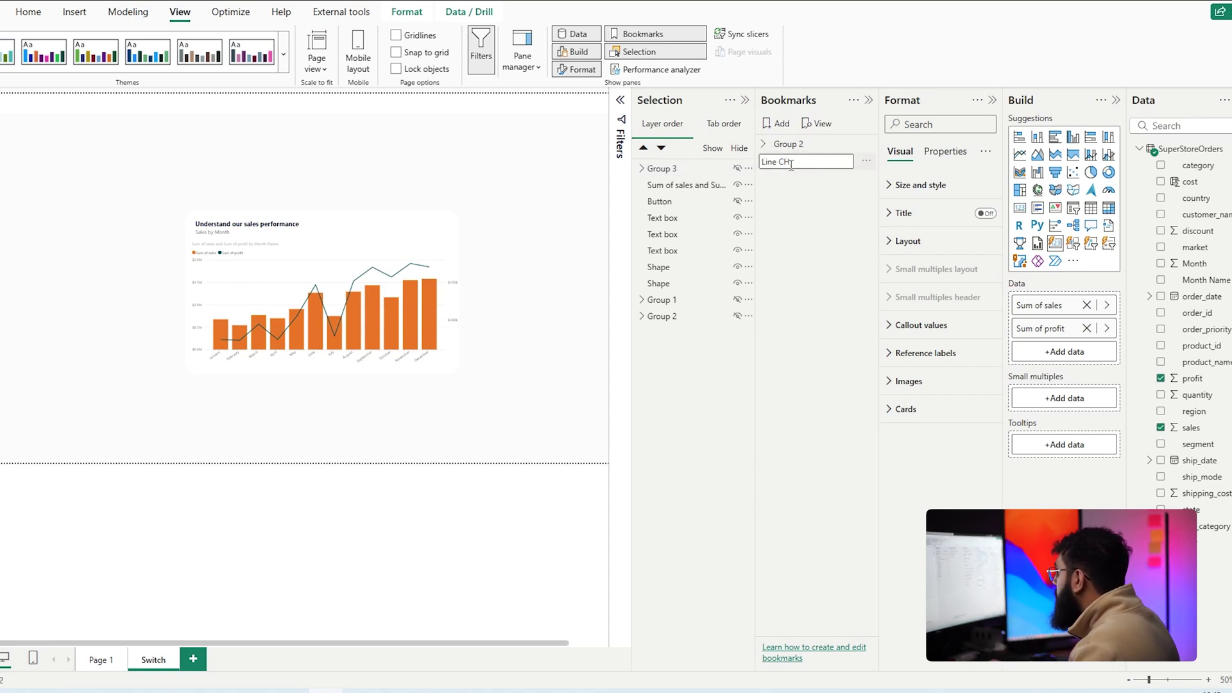
text(Line Chart)
key(Return)
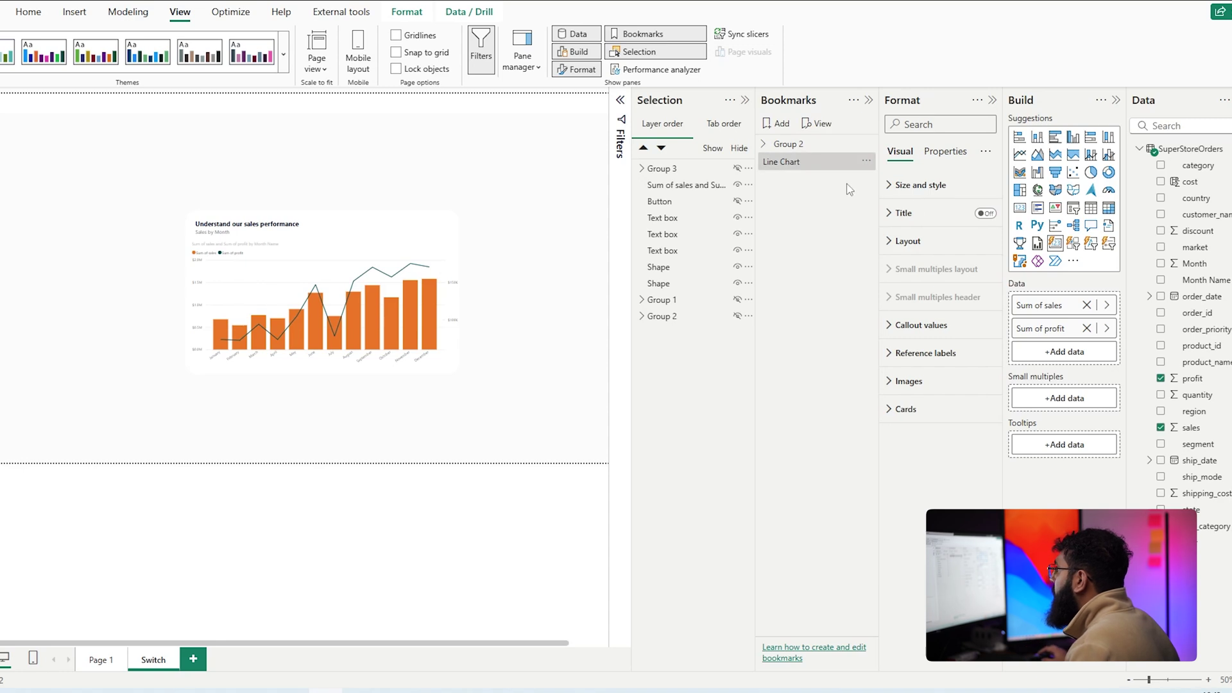
Step: Hide the chart, show Group 3, and save it as the Table View bookmark
click(737, 184)
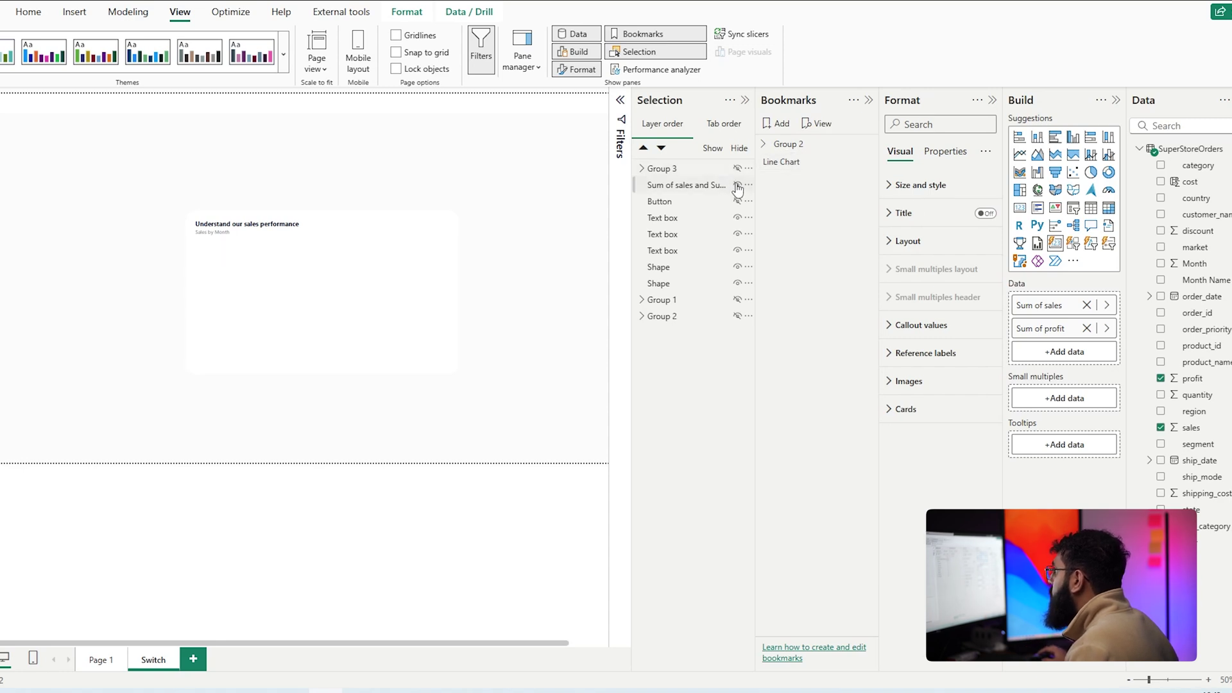
click(737, 168)
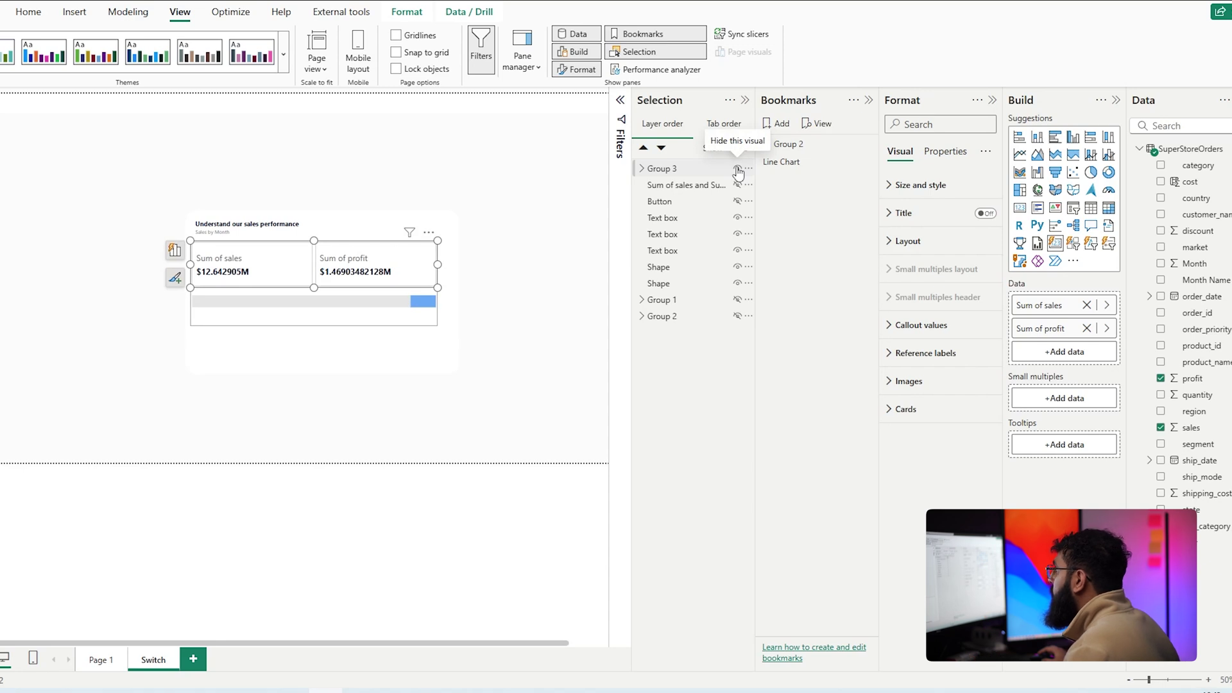
click(779, 124)
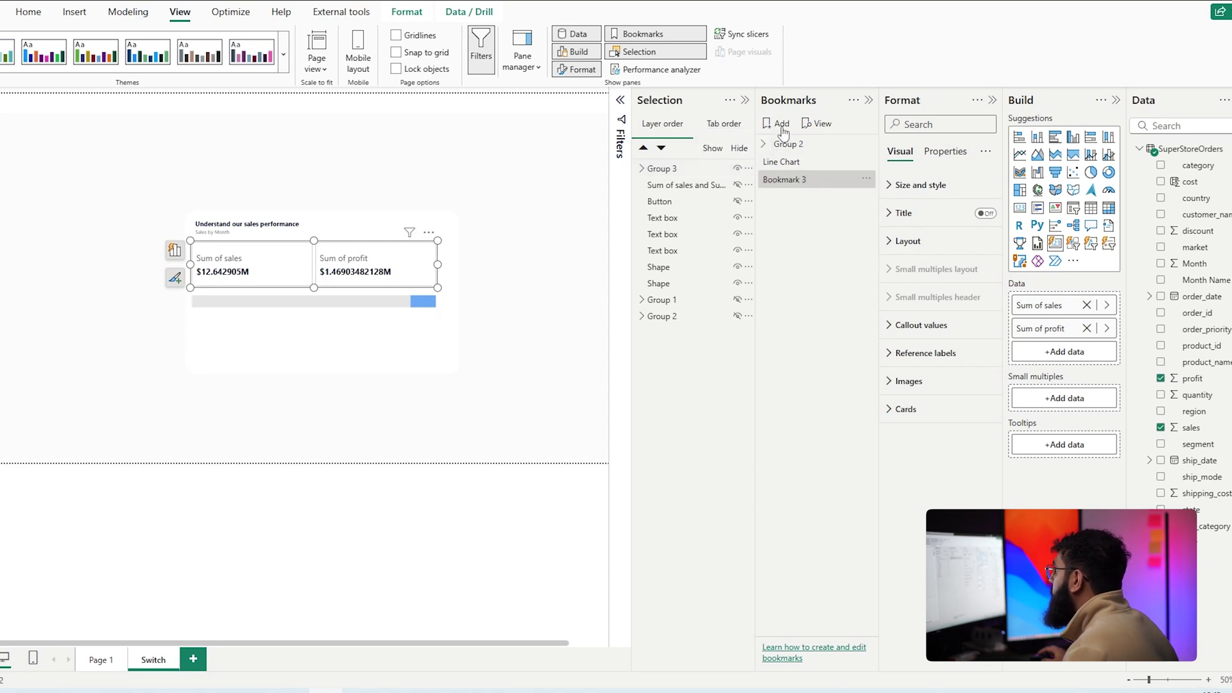
double_click(783, 181)
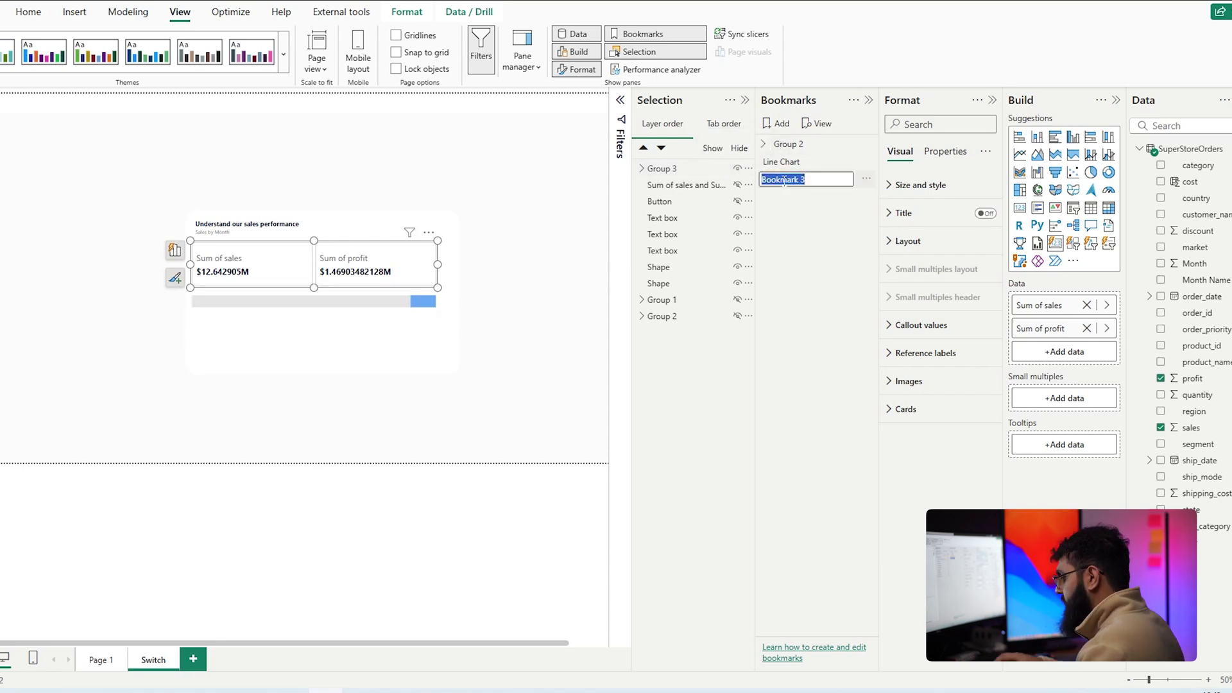
text(Table View)
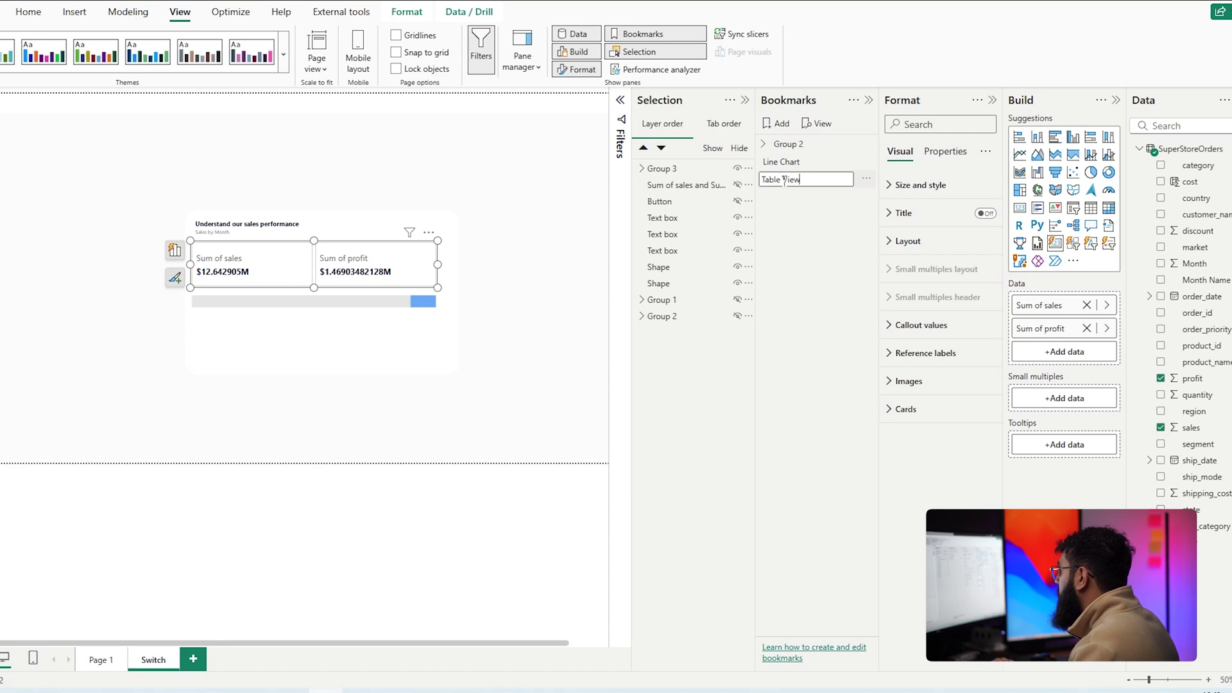
key(Return)
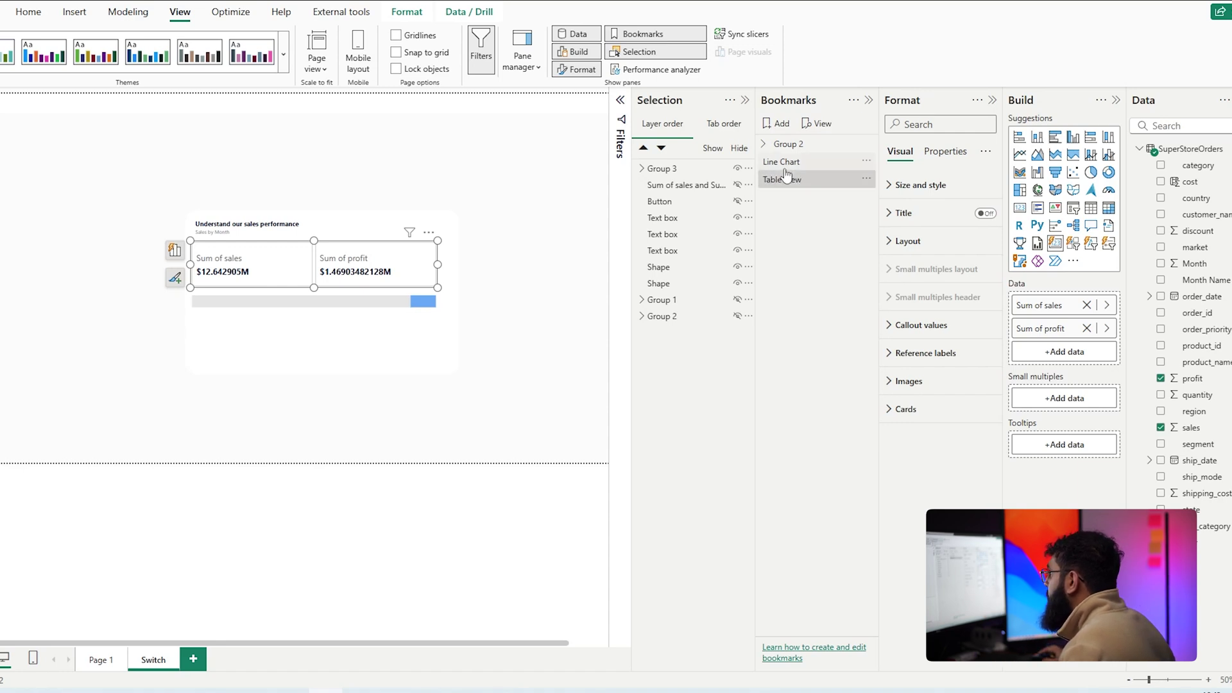
Step: Test the Line Chart and Table View bookmarks, ending on Line Chart
click(783, 161)
click(784, 179)
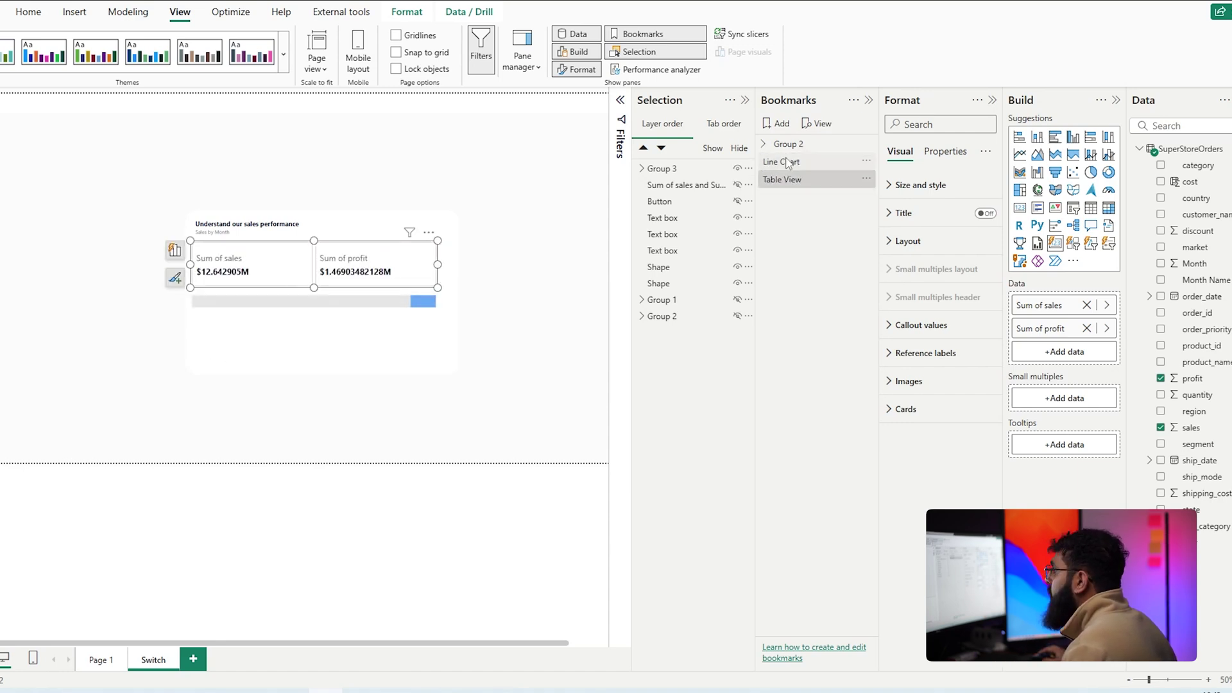
click(788, 163)
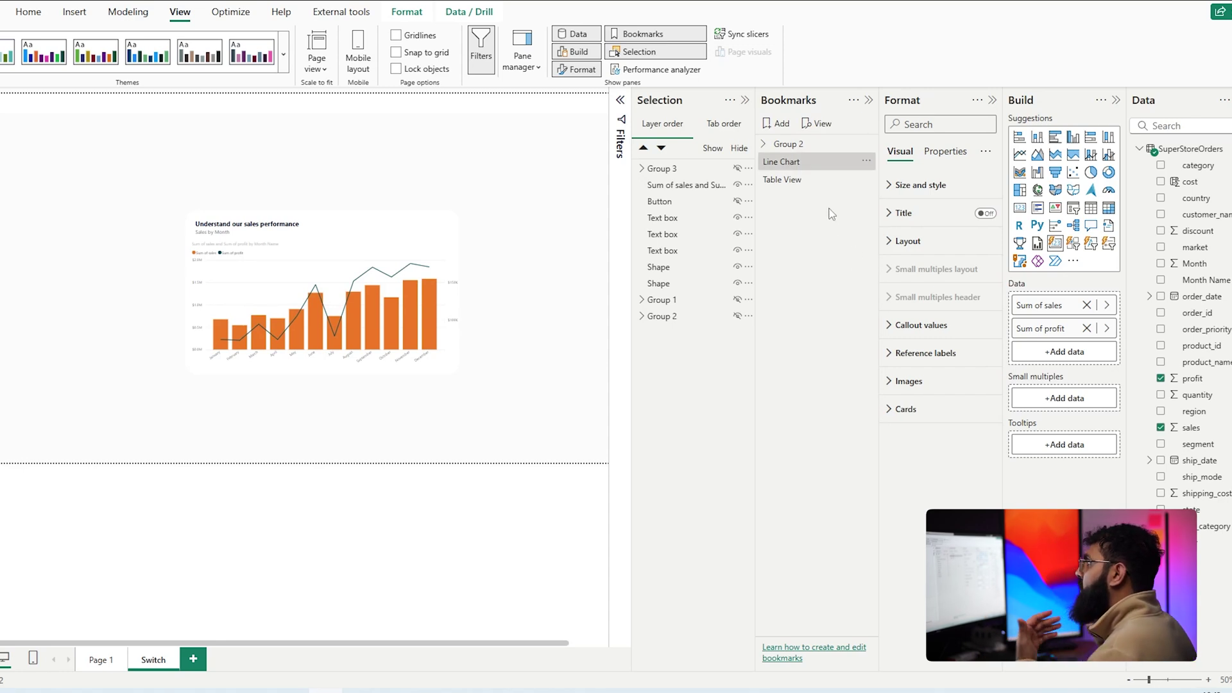
Step: Insert a bookmark navigator and place it just above the chart
click(90, 17)
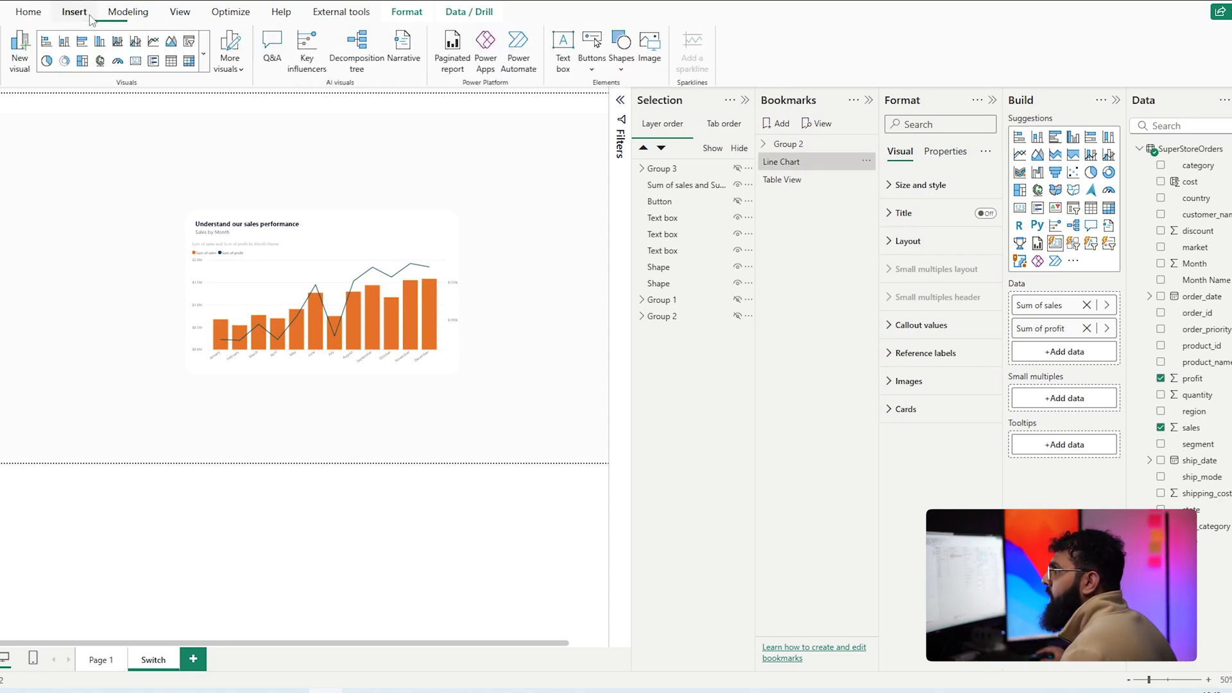
click(591, 64)
mouse_move(644, 343)
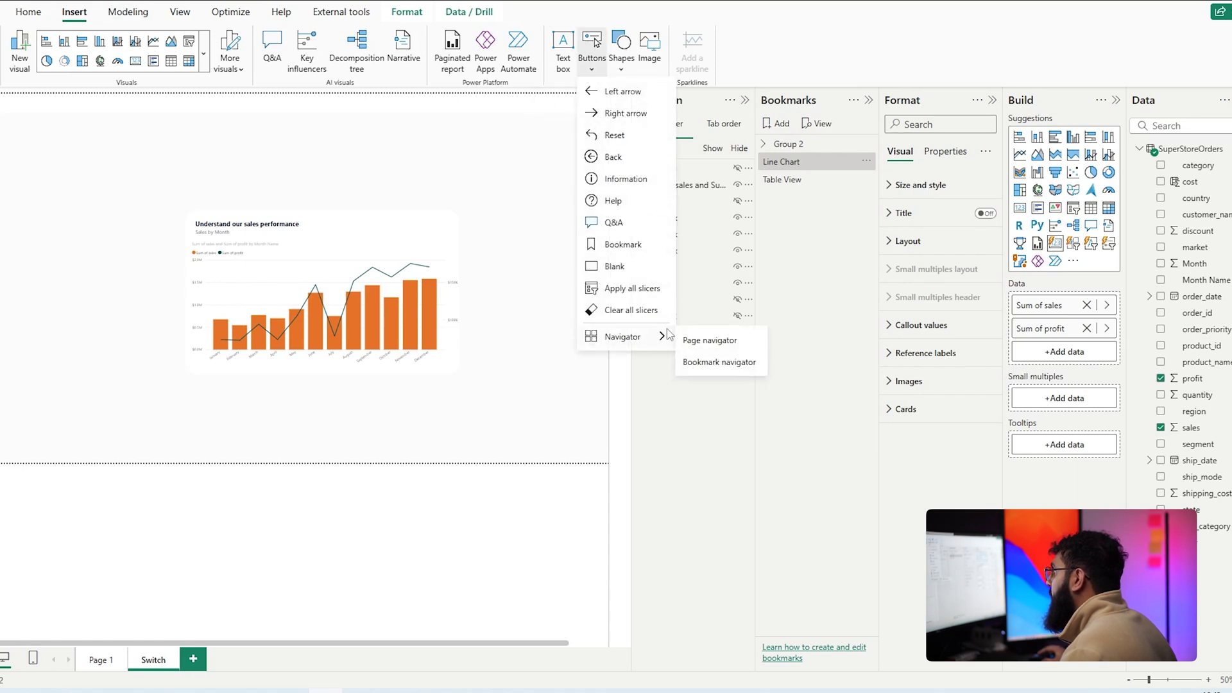
click(710, 363)
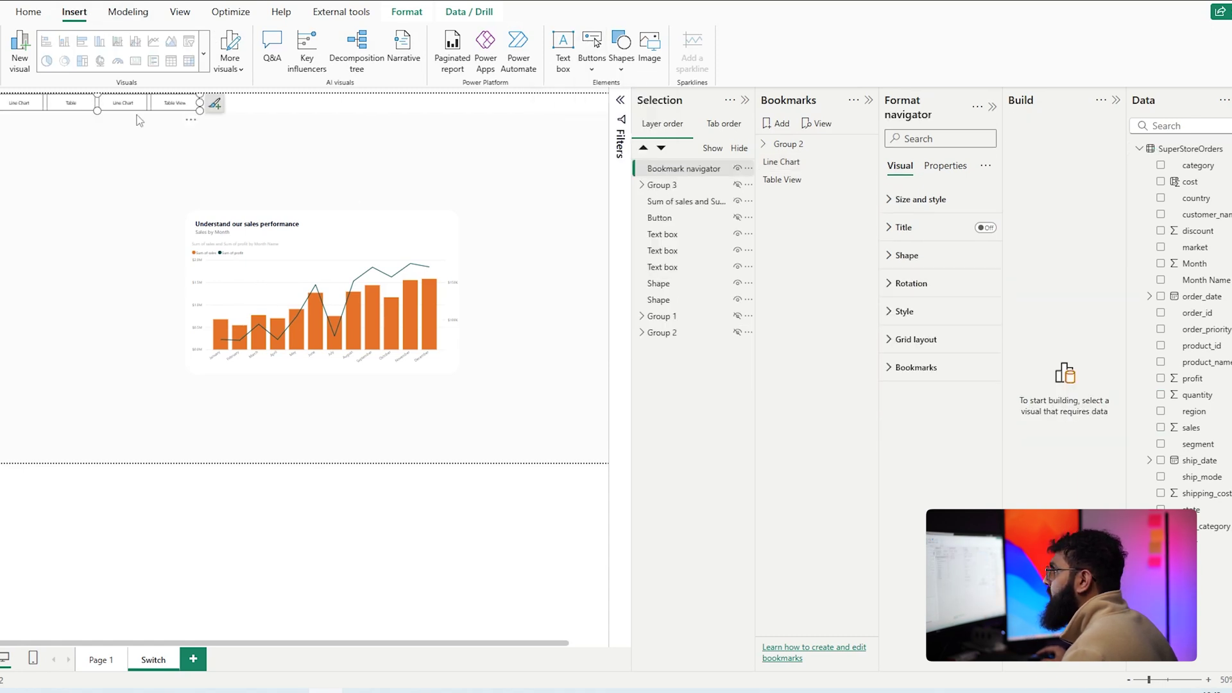
drag(134, 116, 350, 188)
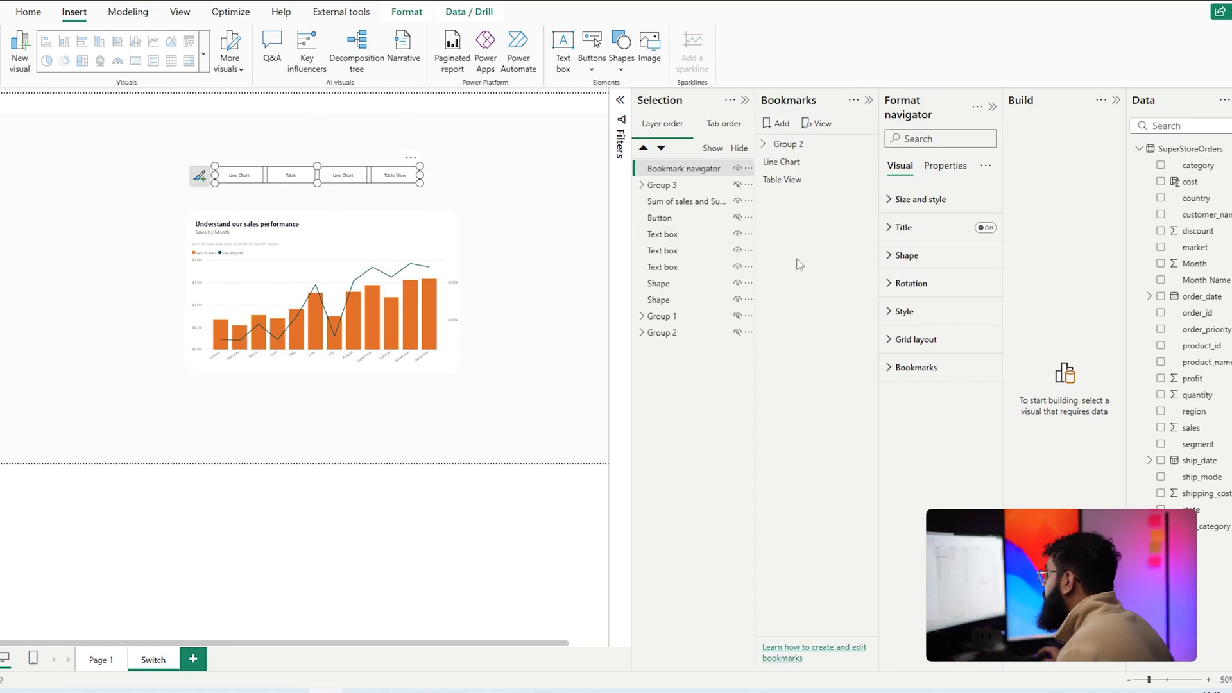
Step: Set the navigator's Bookmark source to Group 2
click(764, 144)
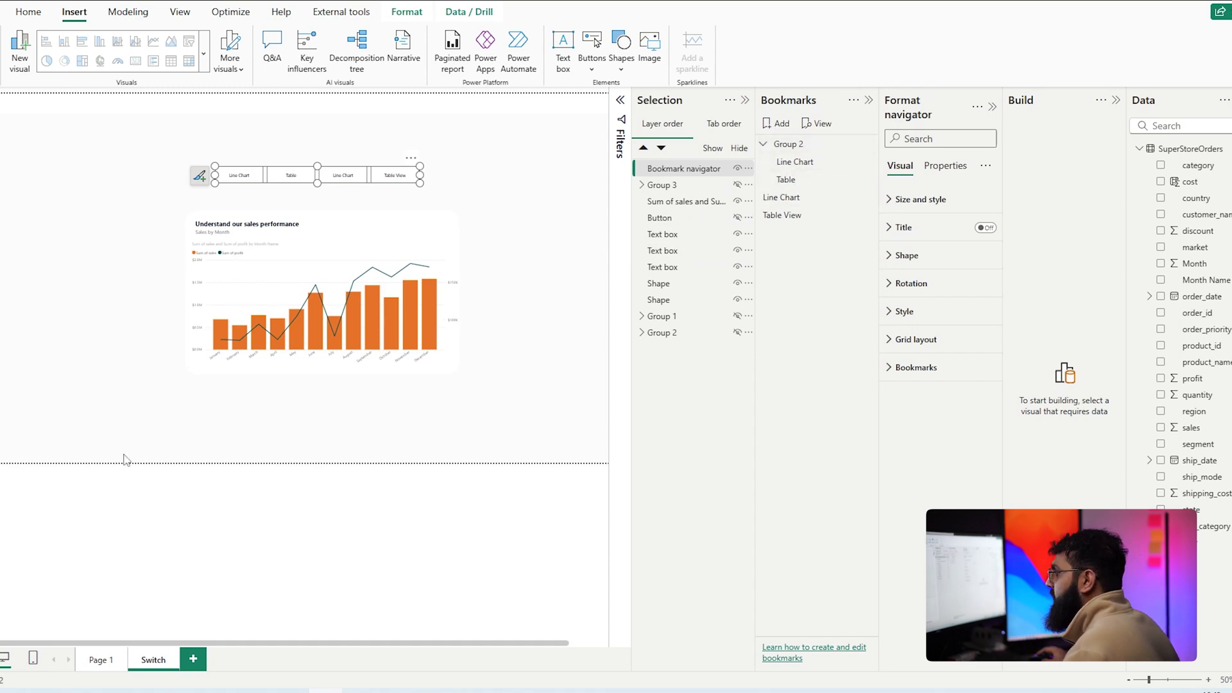
click(762, 145)
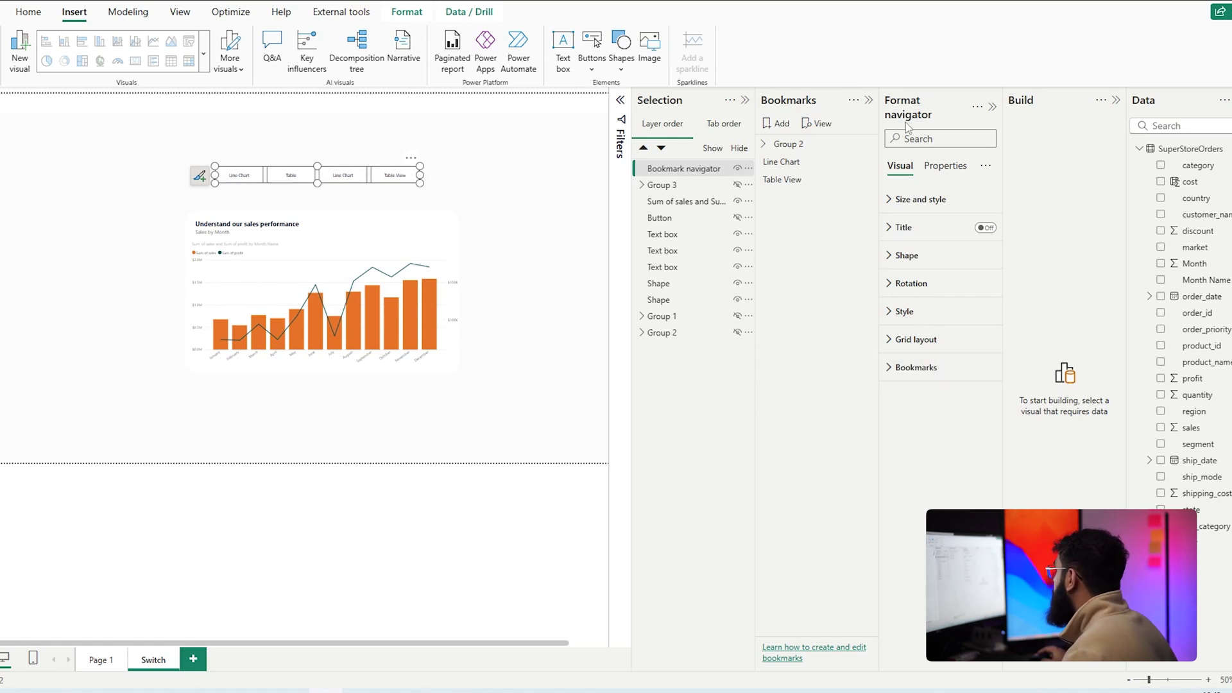
click(960, 366)
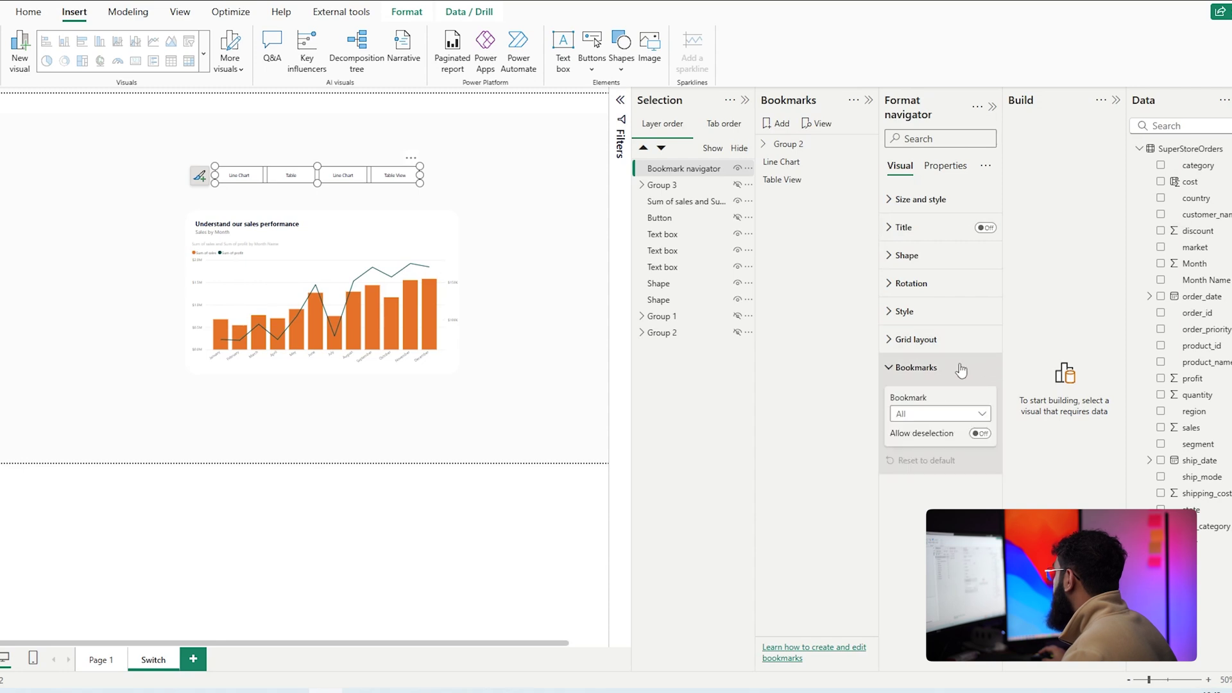
click(908, 418)
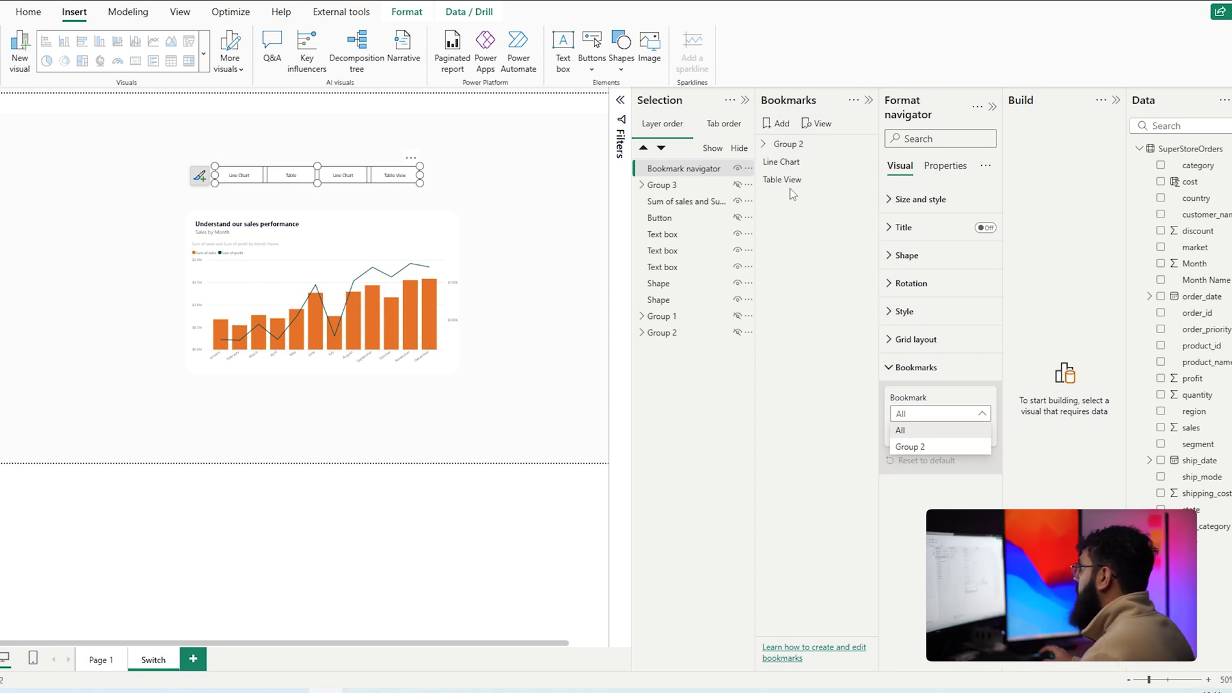
click(954, 444)
click(765, 144)
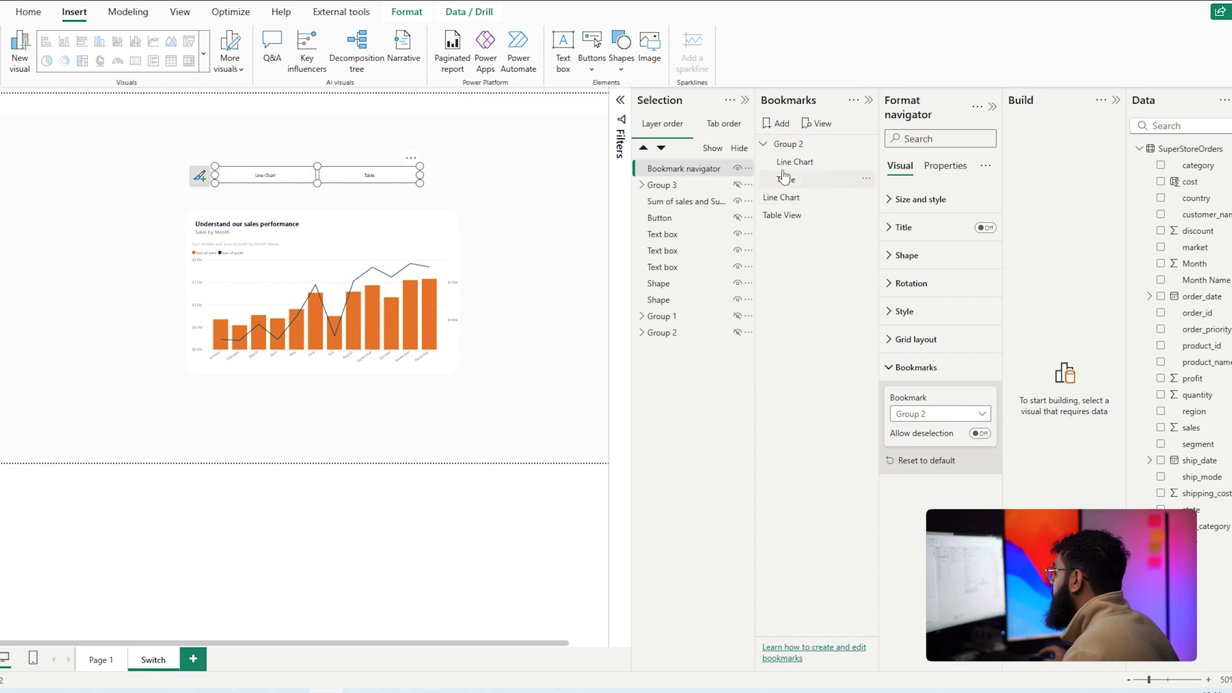
click(763, 144)
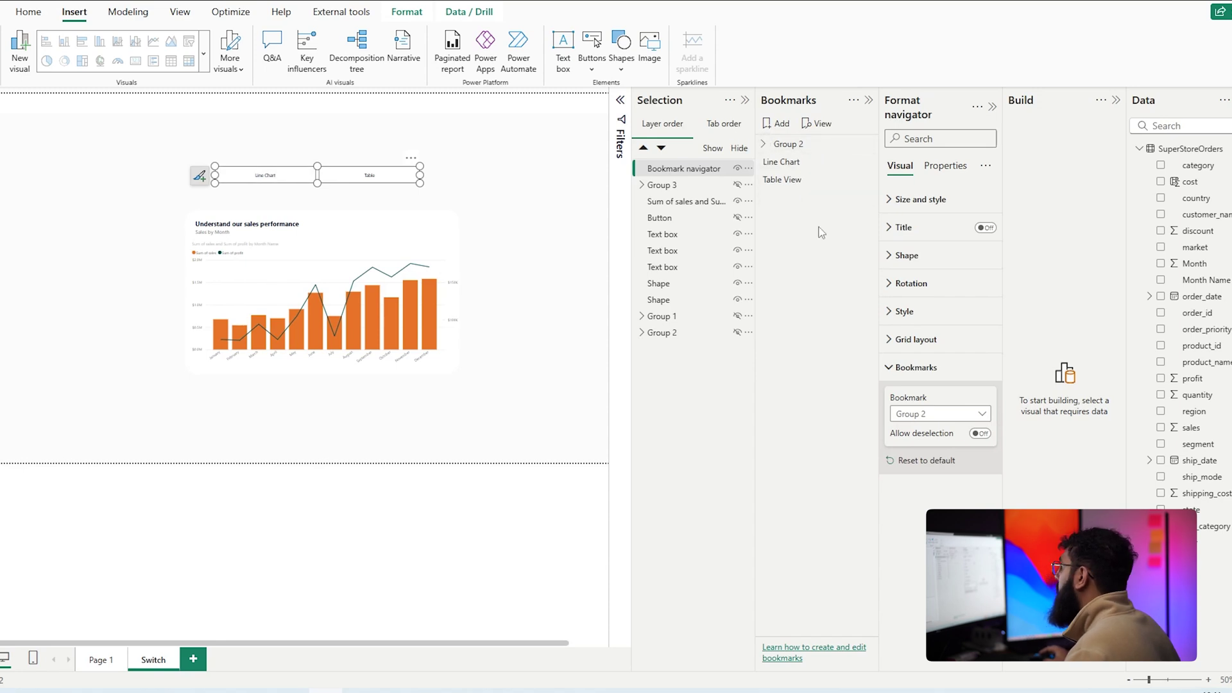
click(927, 414)
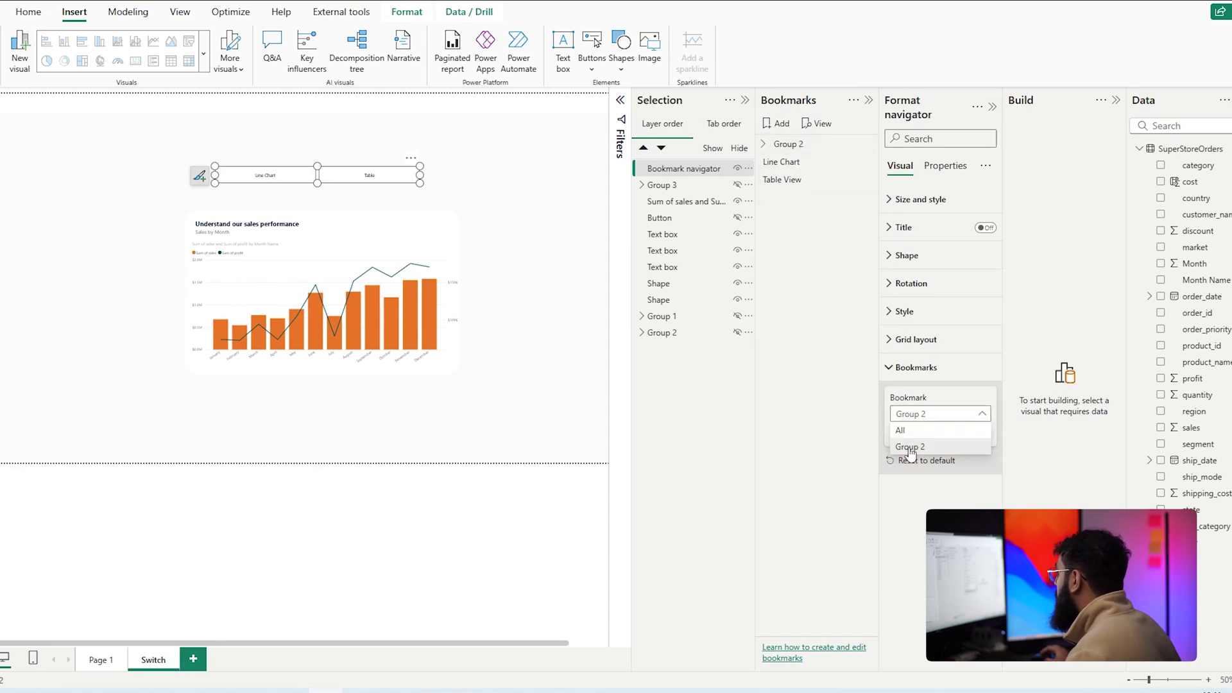
click(824, 420)
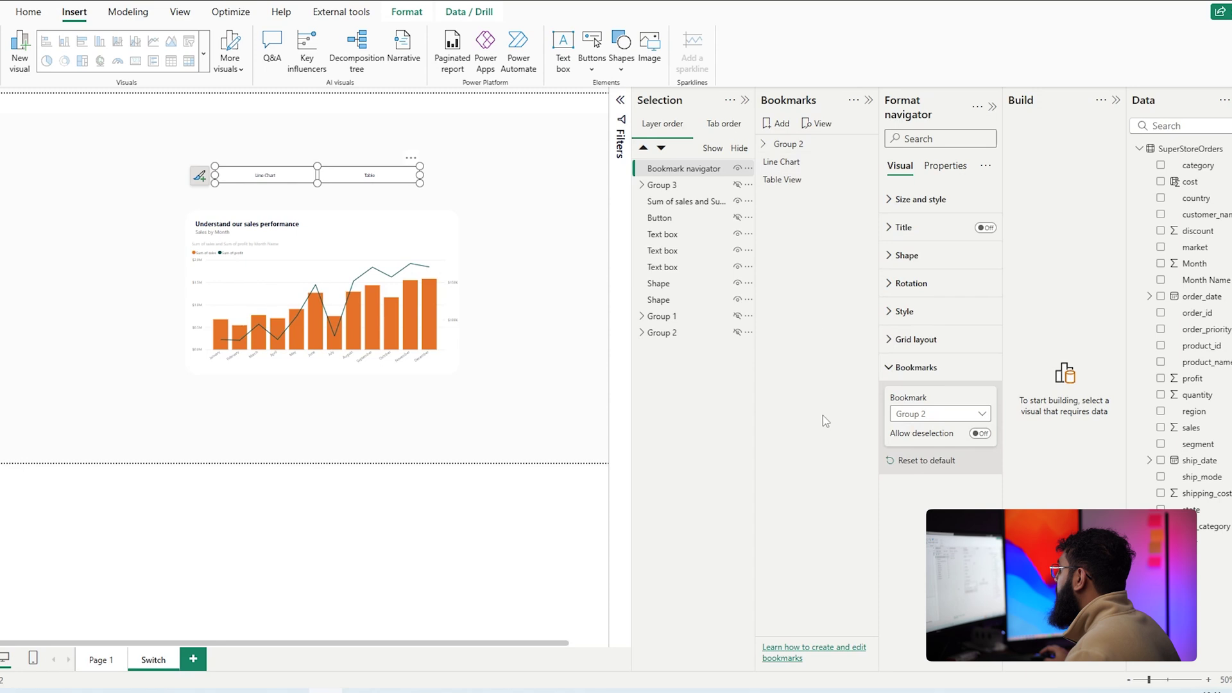
Step: Group the Line Chart and Table View bookmarks into a group named Live Demo
right_click(800, 168)
click(824, 222)
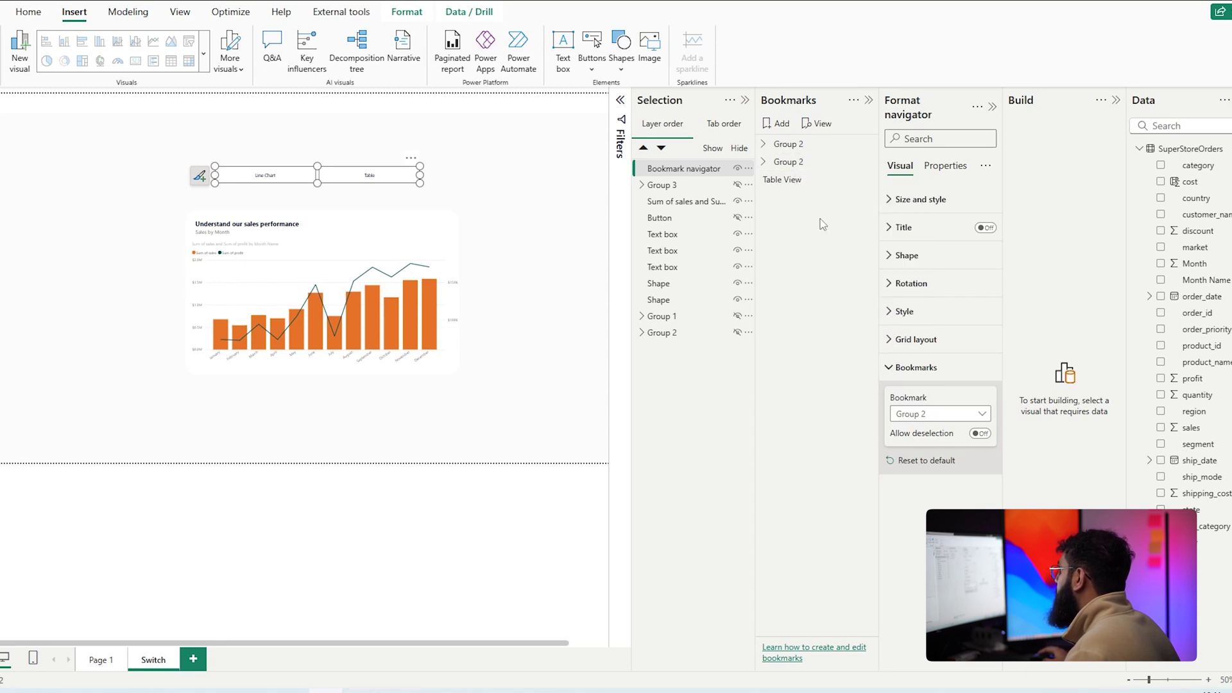
double_click(784, 162)
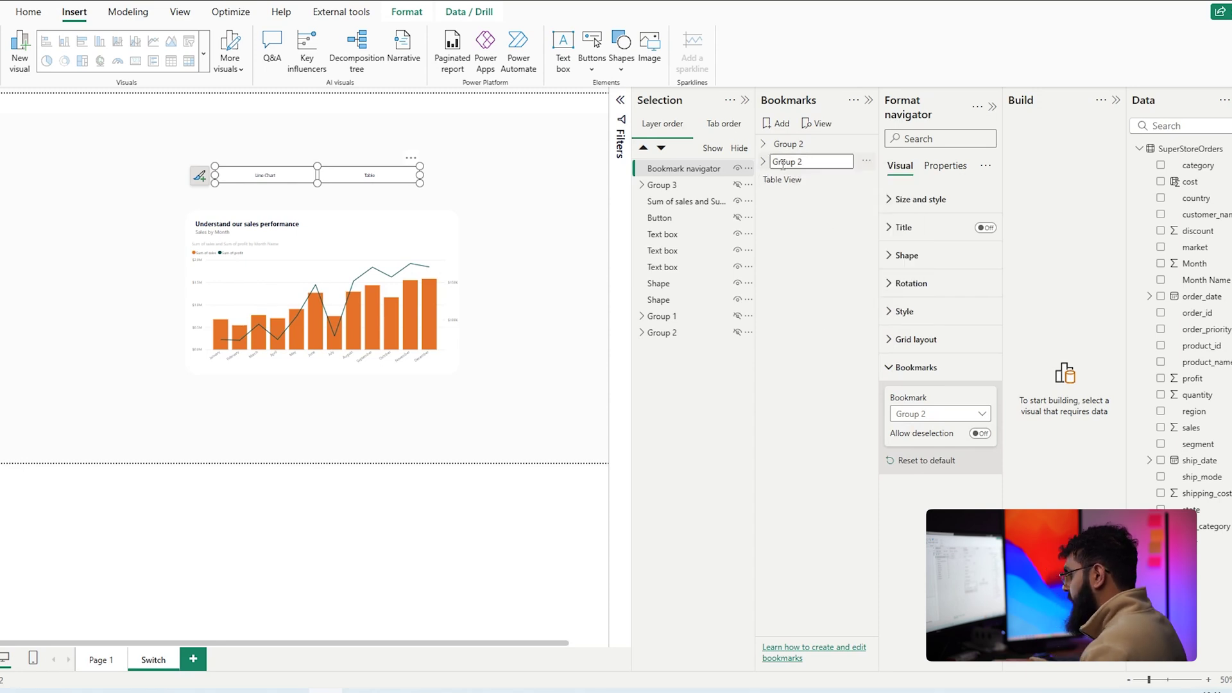
text(Live Dem)
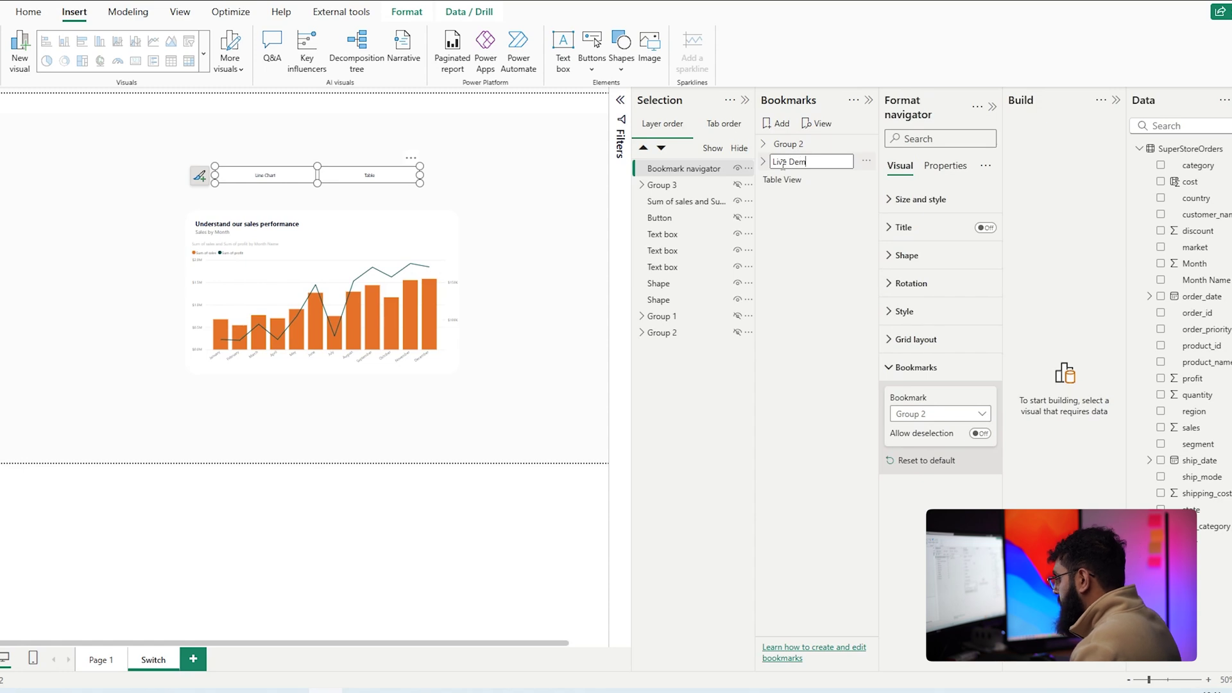
text(o)
key(Return)
click(764, 163)
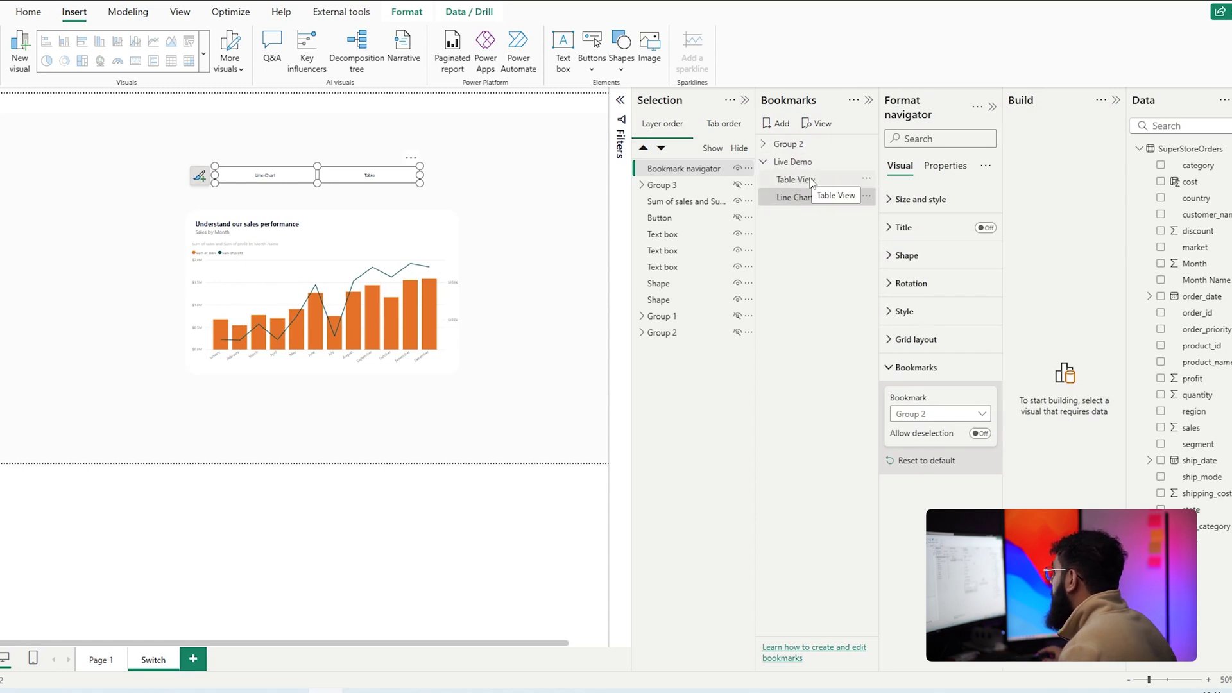
click(921, 416)
click(921, 421)
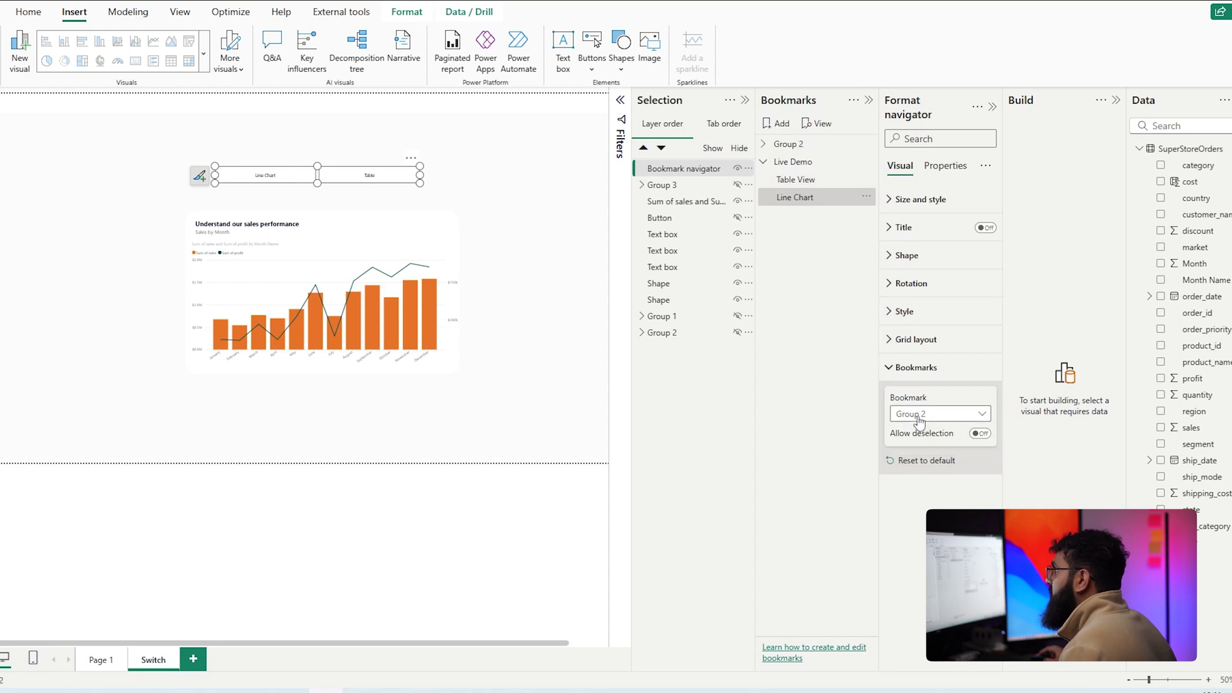
Step: Insert another bookmark navigator above the chart and link it to the Live Demo group
click(480, 94)
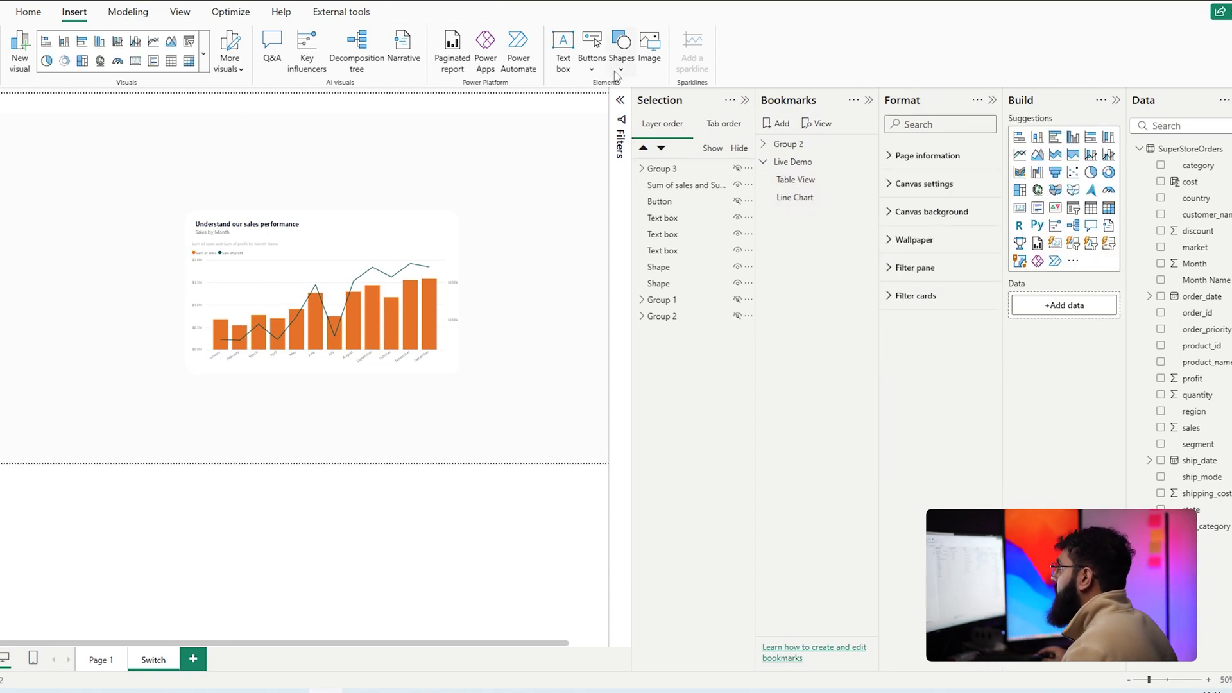
click(592, 48)
mouse_move(642, 338)
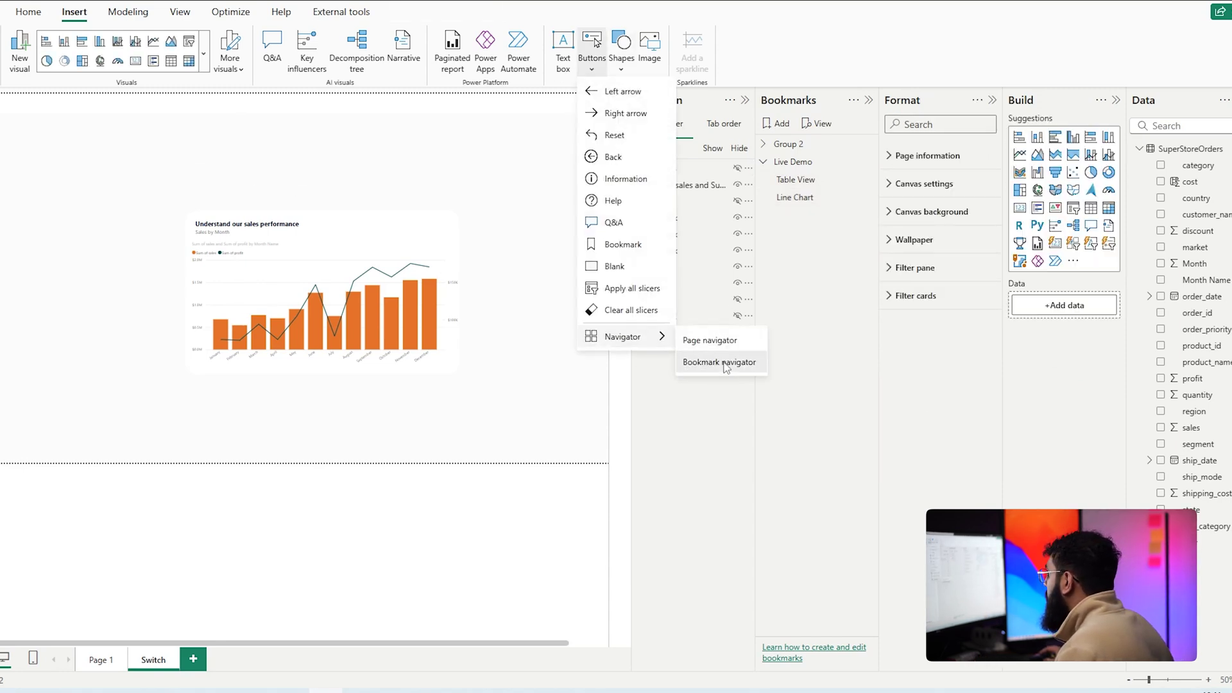
click(699, 359)
drag(52, 118, 211, 188)
click(916, 367)
click(930, 420)
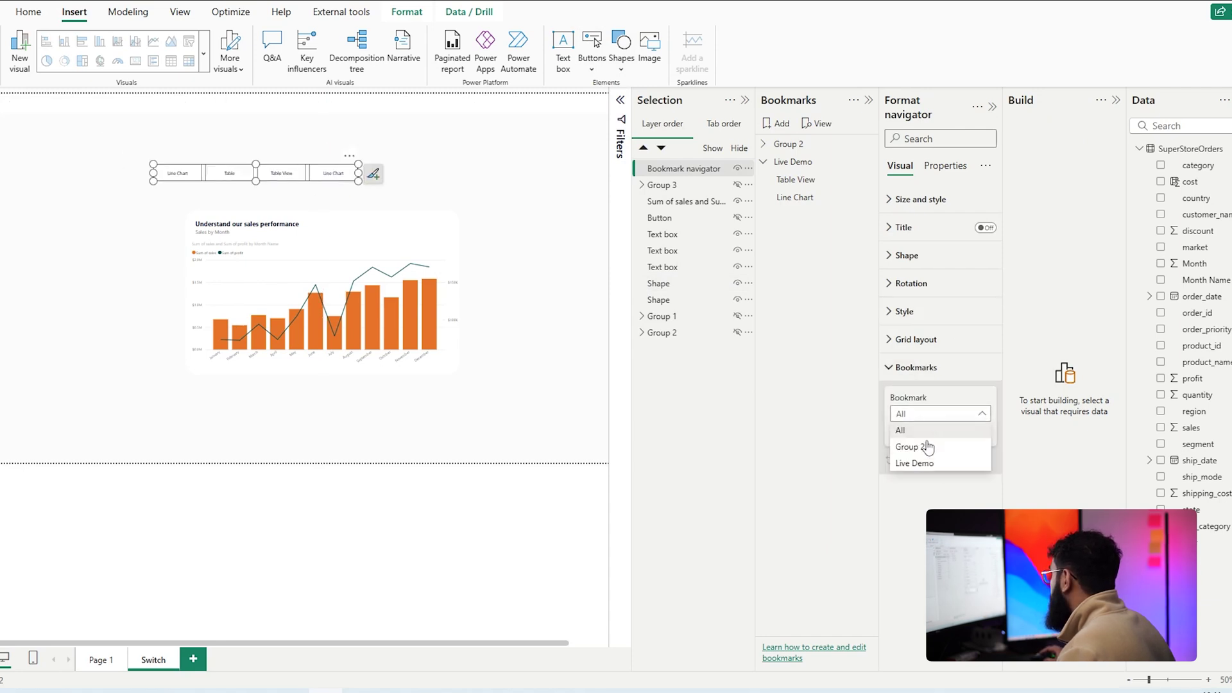
click(919, 463)
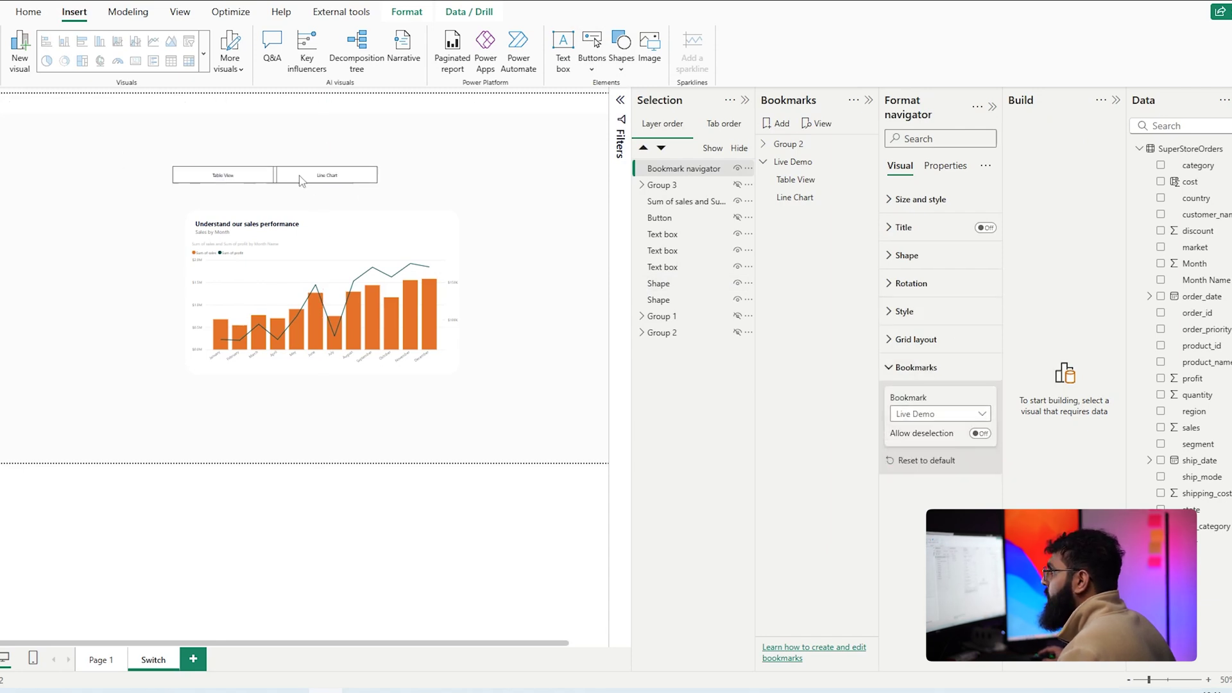
Step: Narrow the navigator and test its Table View and Line Chart buttons
drag(205, 187, 303, 186)
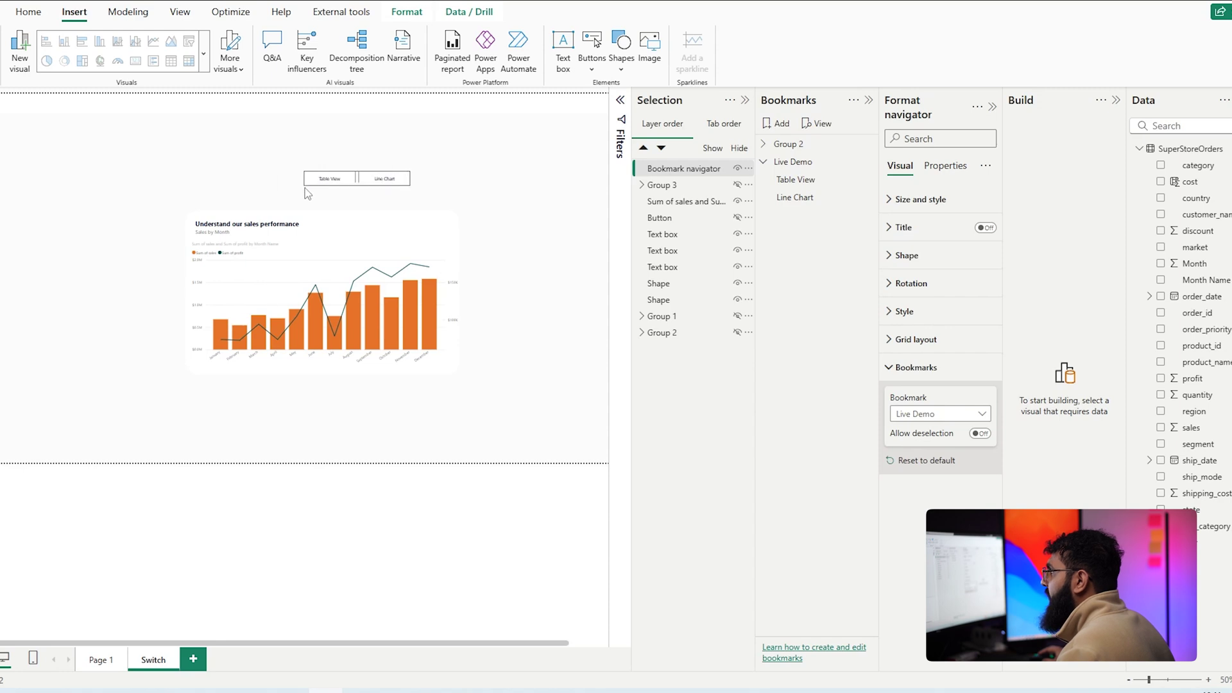
ctrl+click(330, 178)
ctrl+click(384, 181)
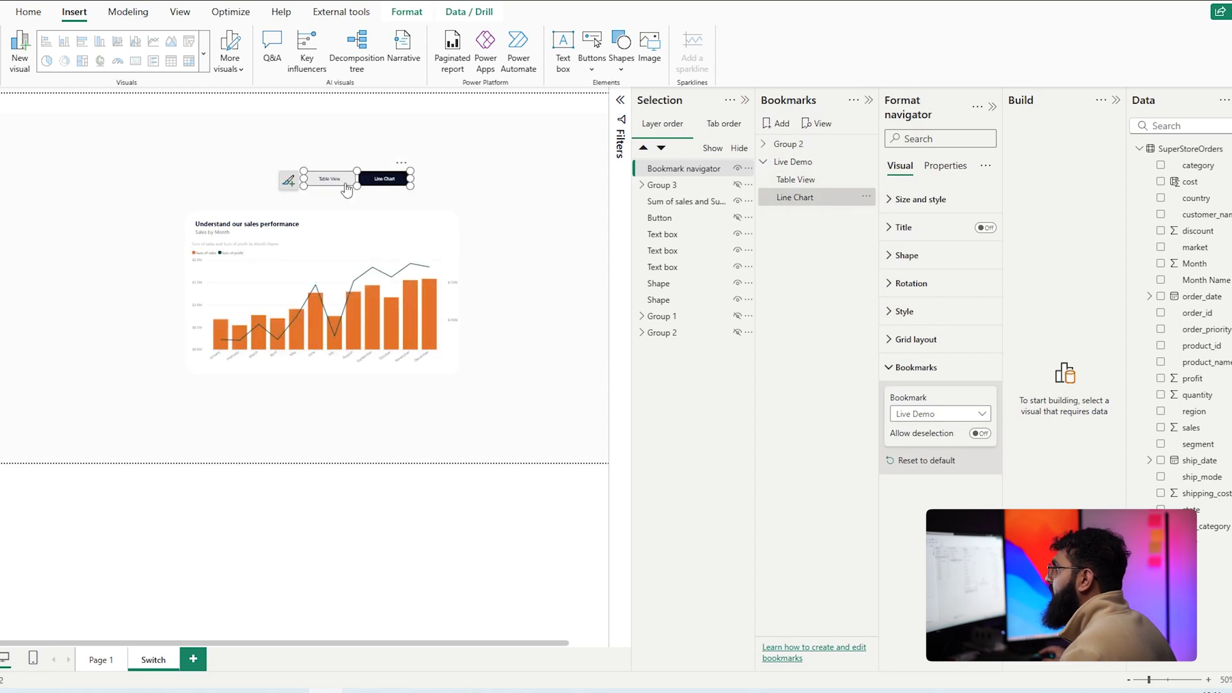
ctrl+click(329, 179)
ctrl+click(397, 183)
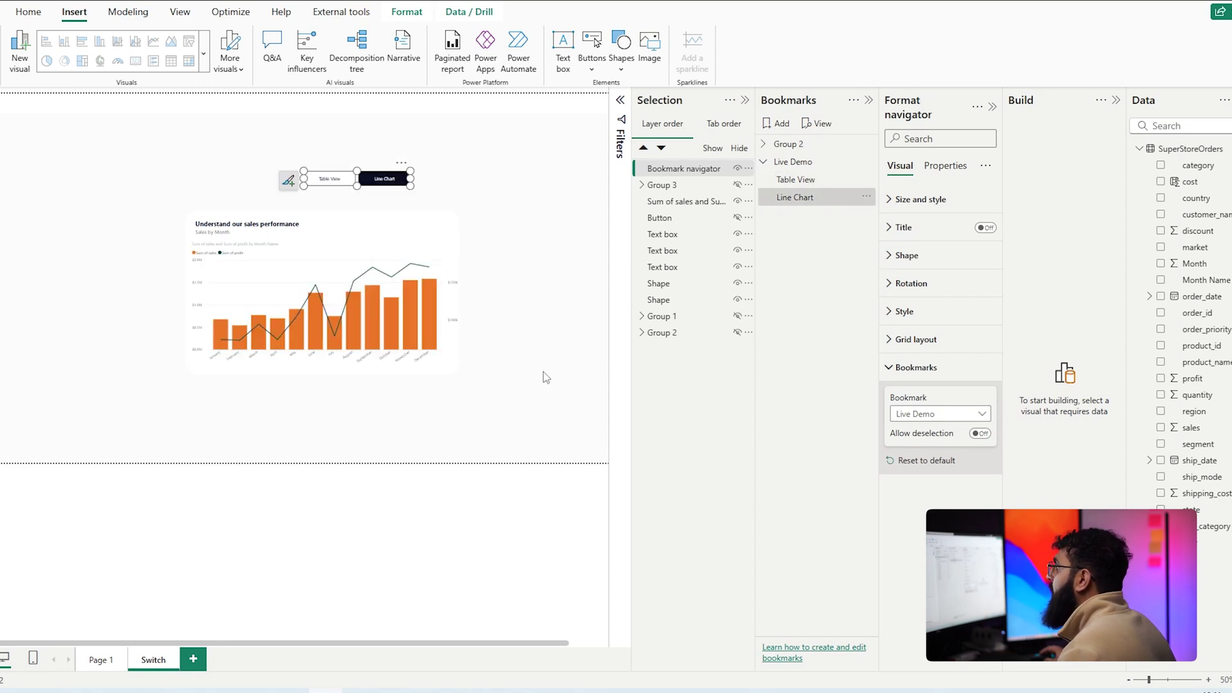
Step: Add a sub_category slicer beside the chart and filter it to Art
click(530, 295)
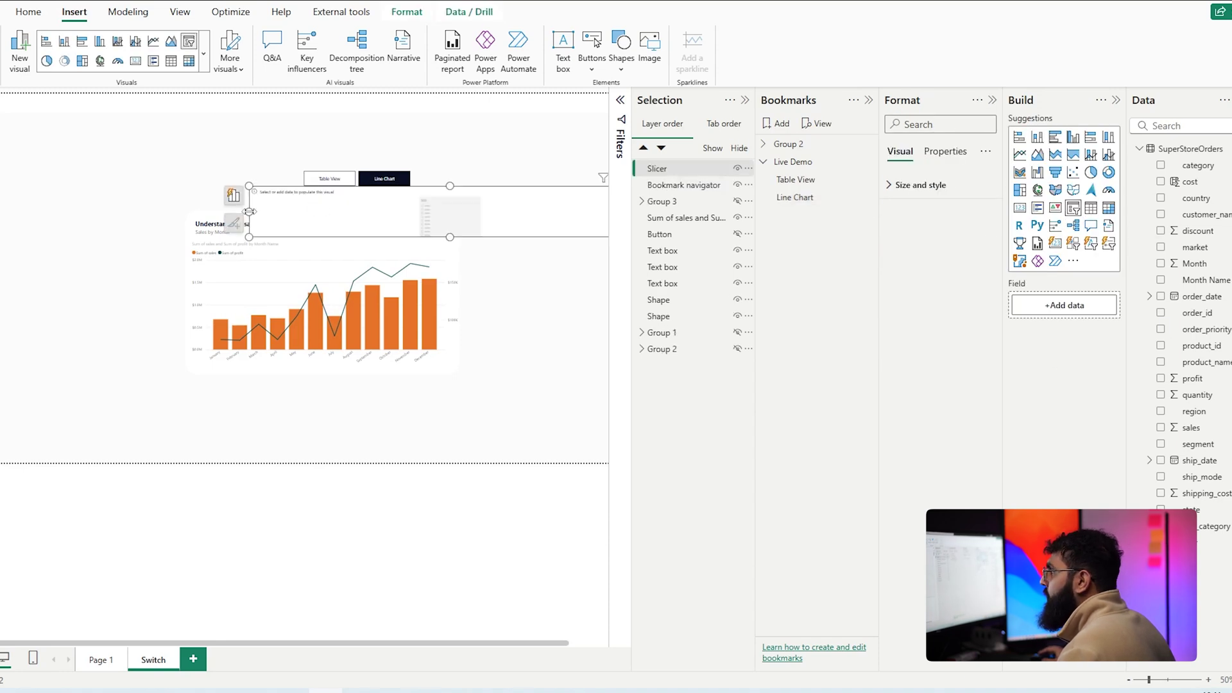
drag(250, 211, 481, 292)
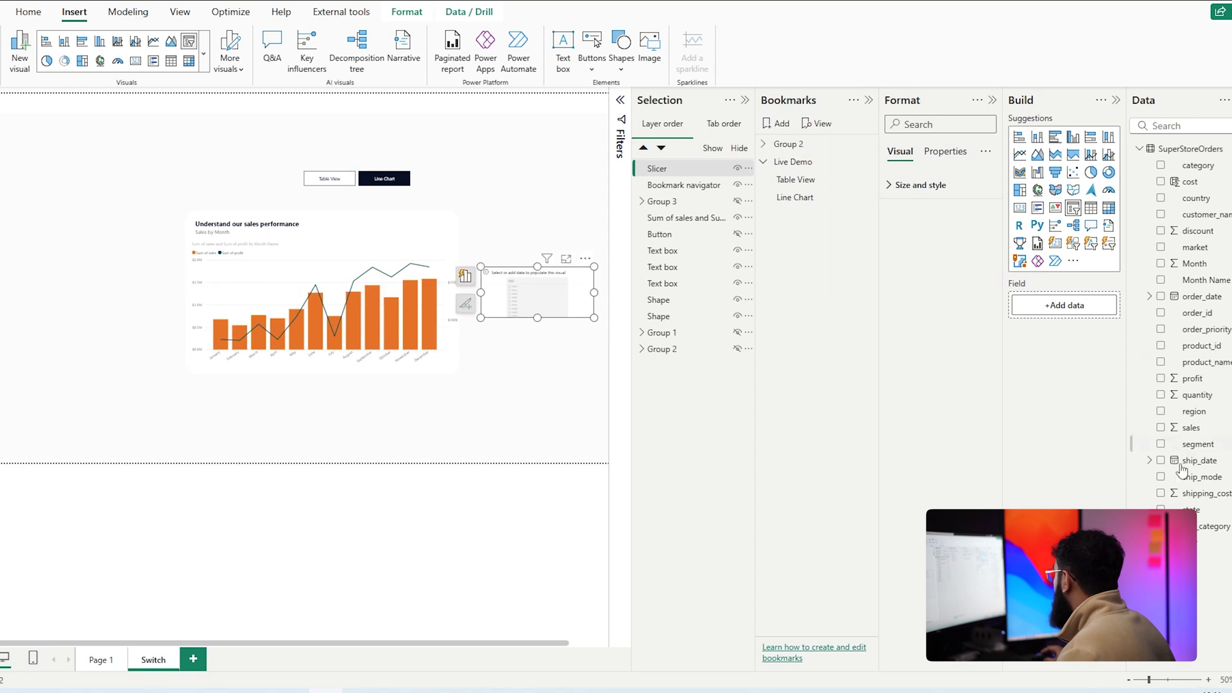
drag(844, 525, 507, 292)
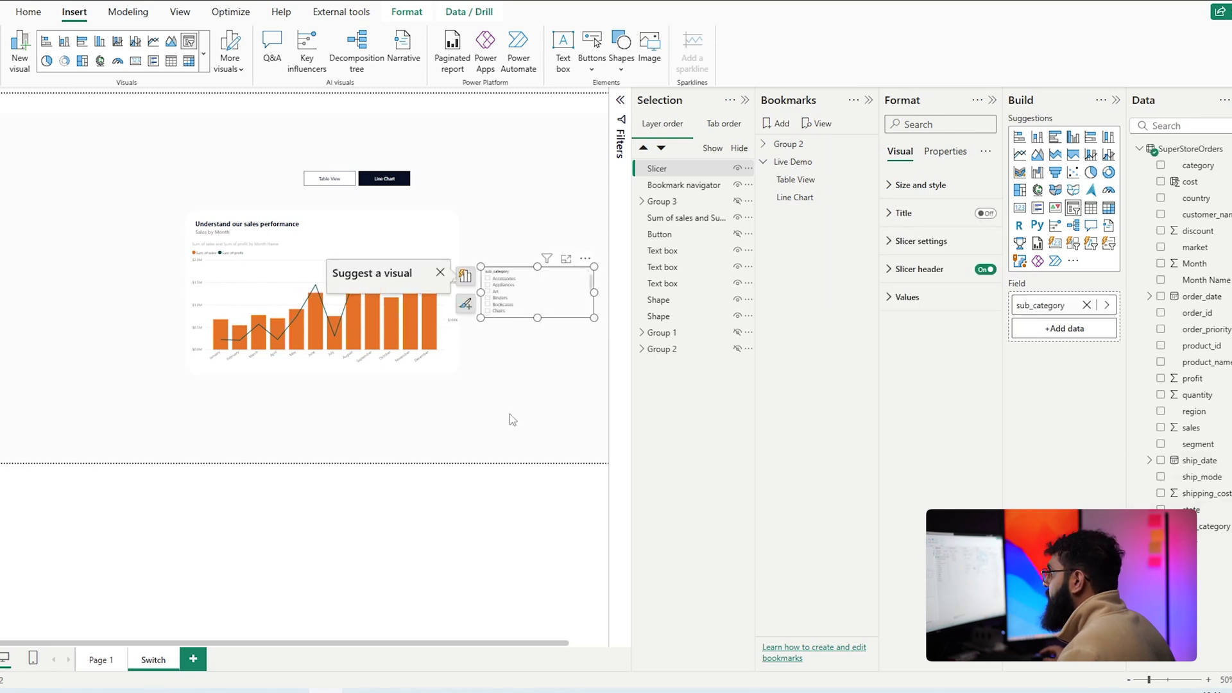
click(491, 296)
click(440, 211)
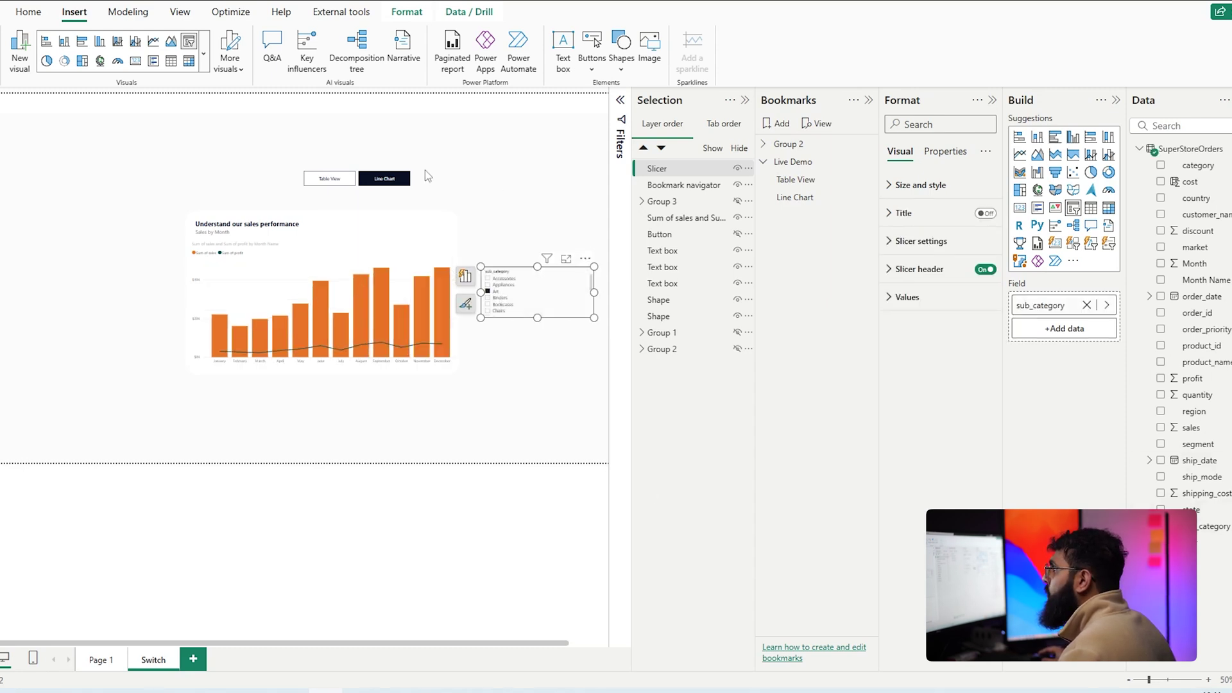
Step: Test the bookmarks against the slicer, toggling the Line Chart bookmark's Data and Display options
ctrl+click(313, 181)
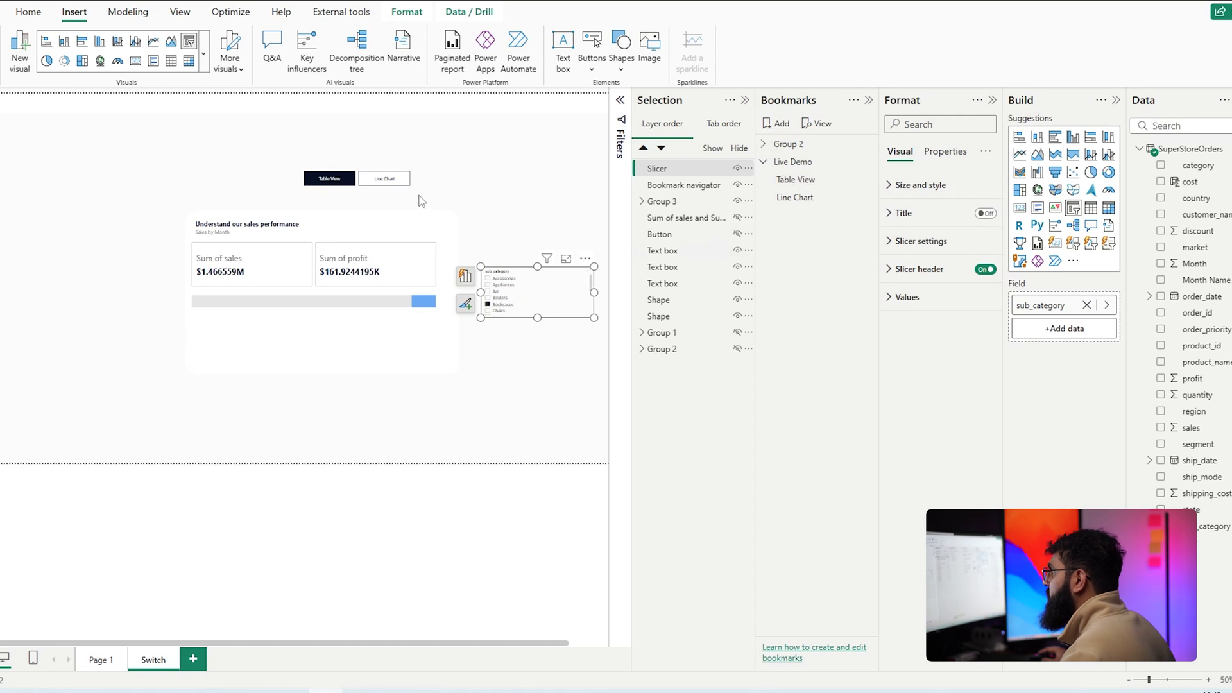
ctrl+click(399, 183)
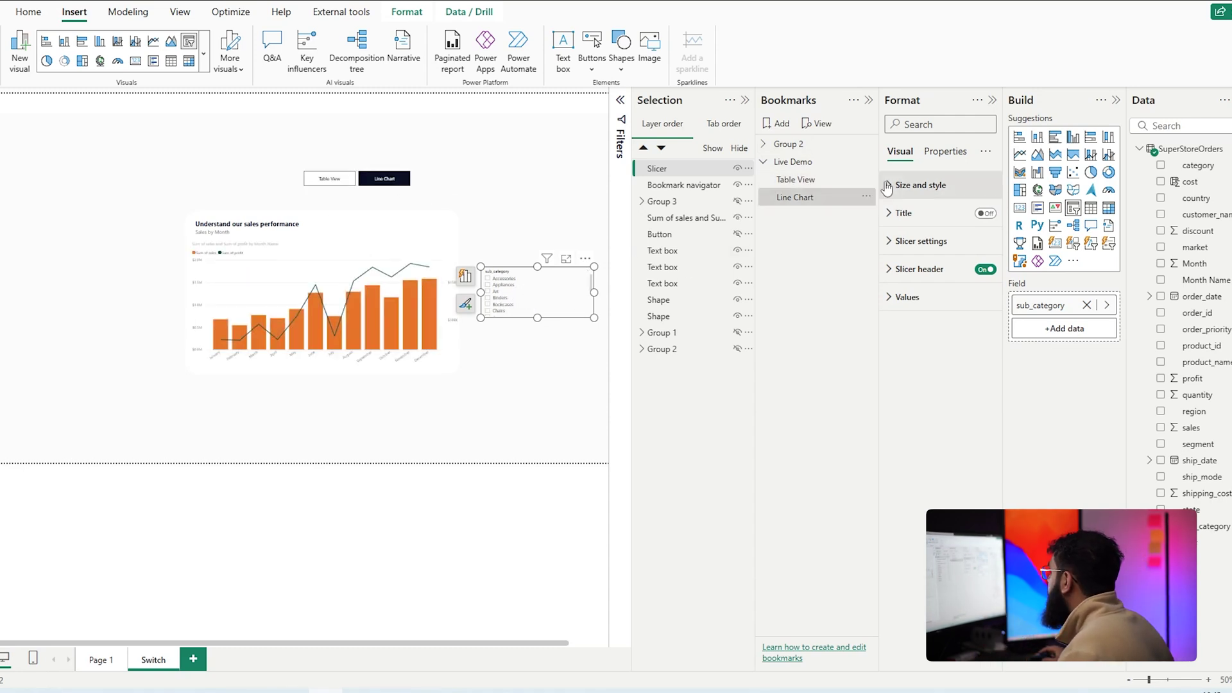
click(865, 192)
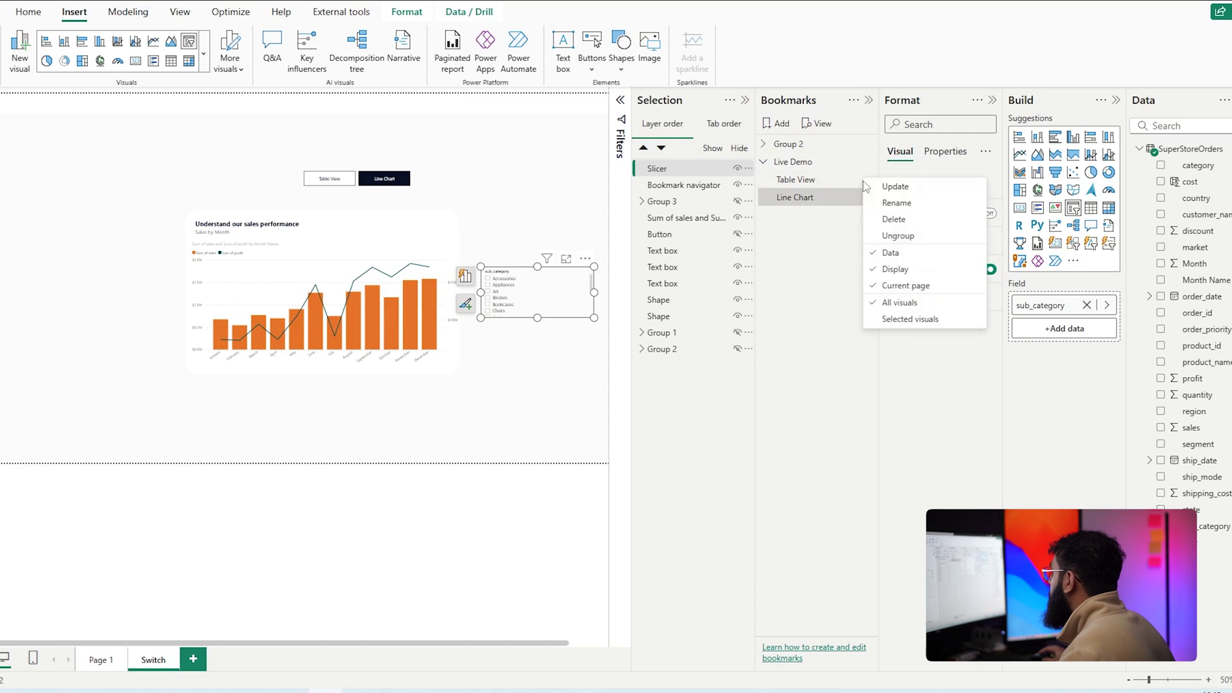
click(892, 255)
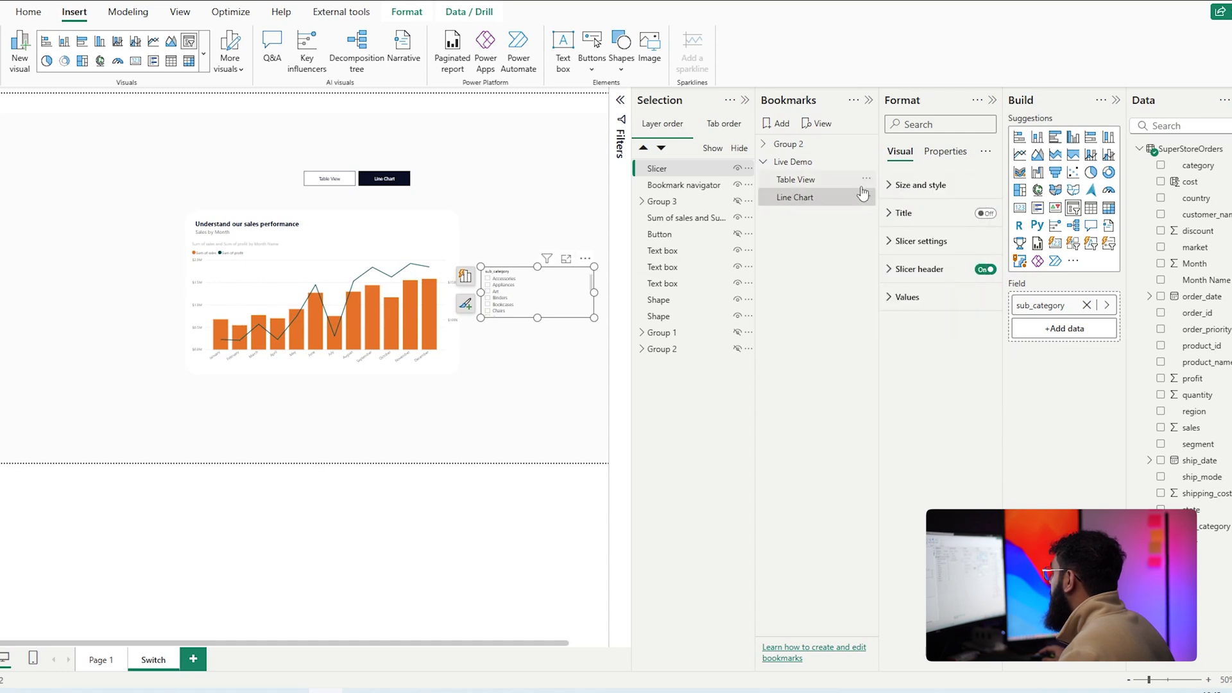
click(866, 192)
click(829, 225)
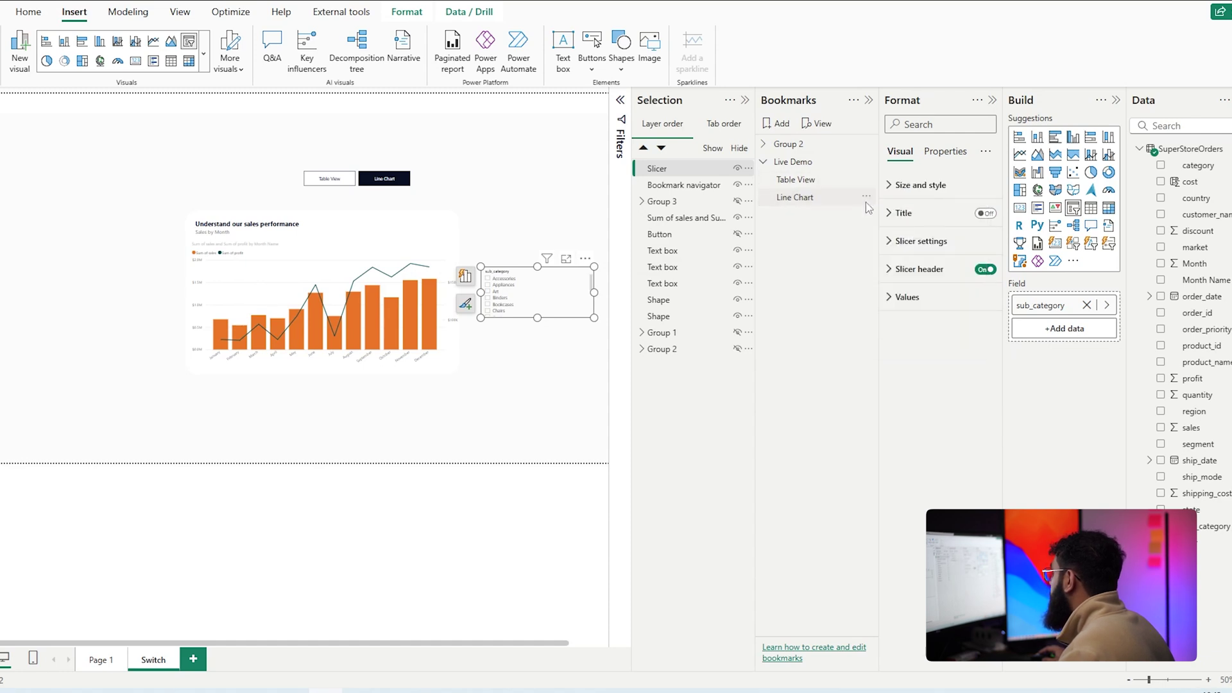
click(866, 197)
click(896, 272)
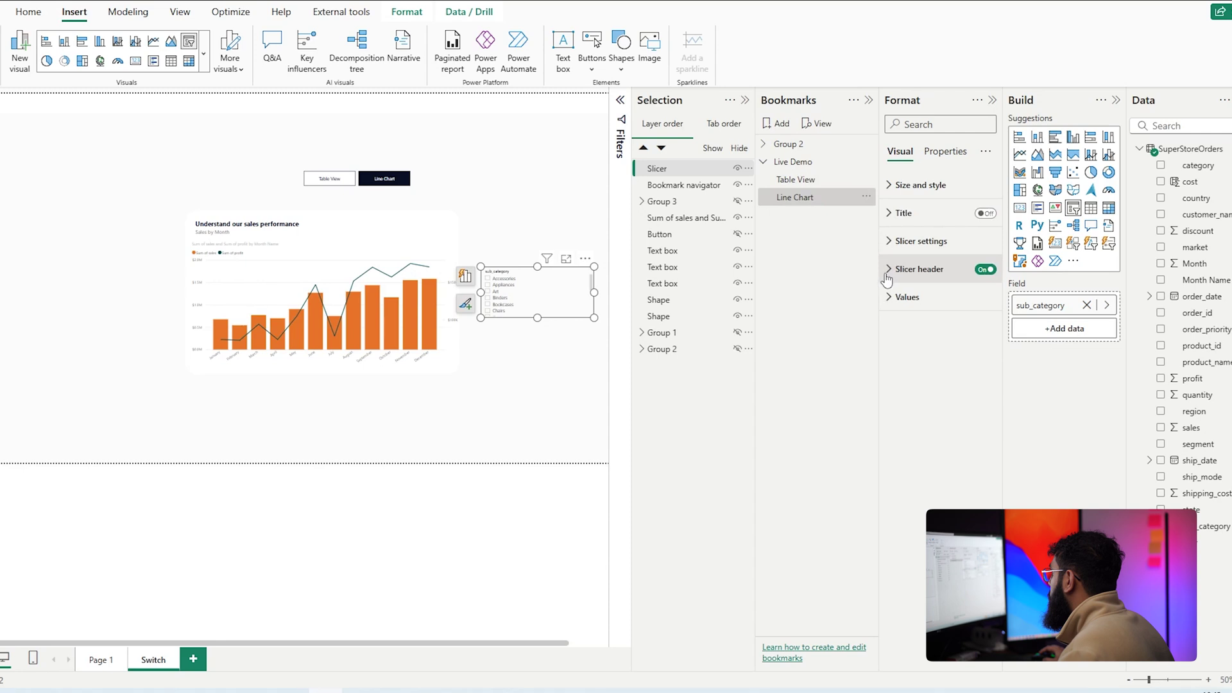
click(497, 292)
ctrl+click(330, 179)
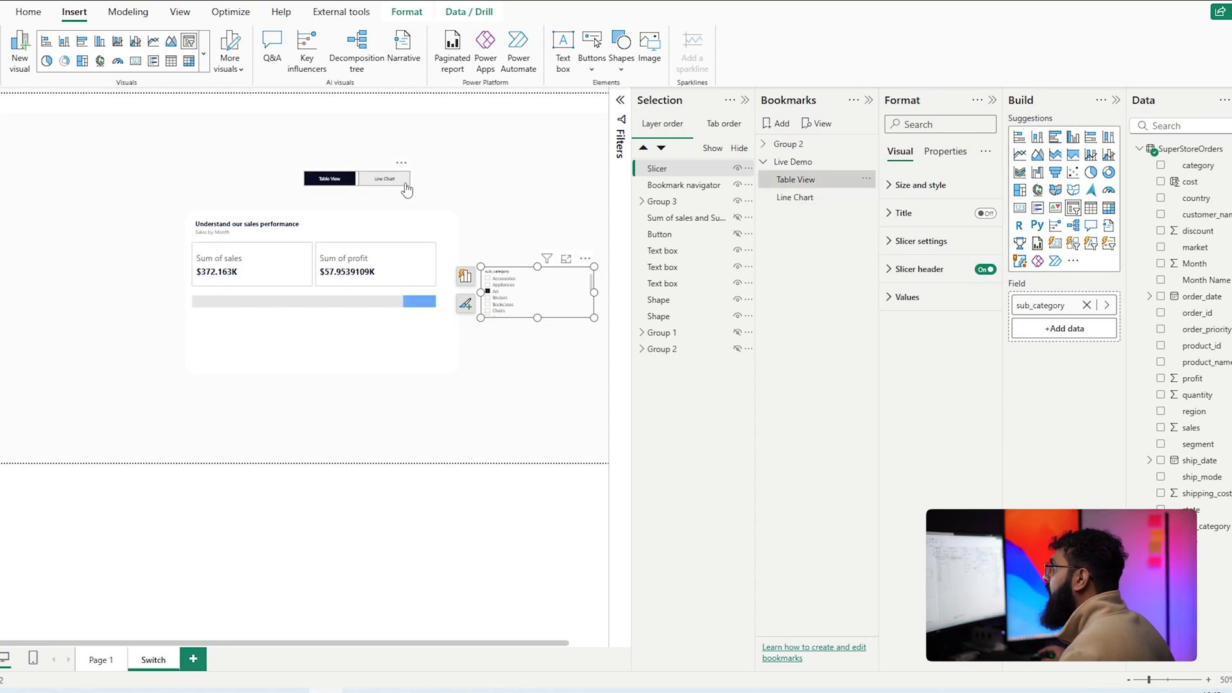
ctrl+click(385, 179)
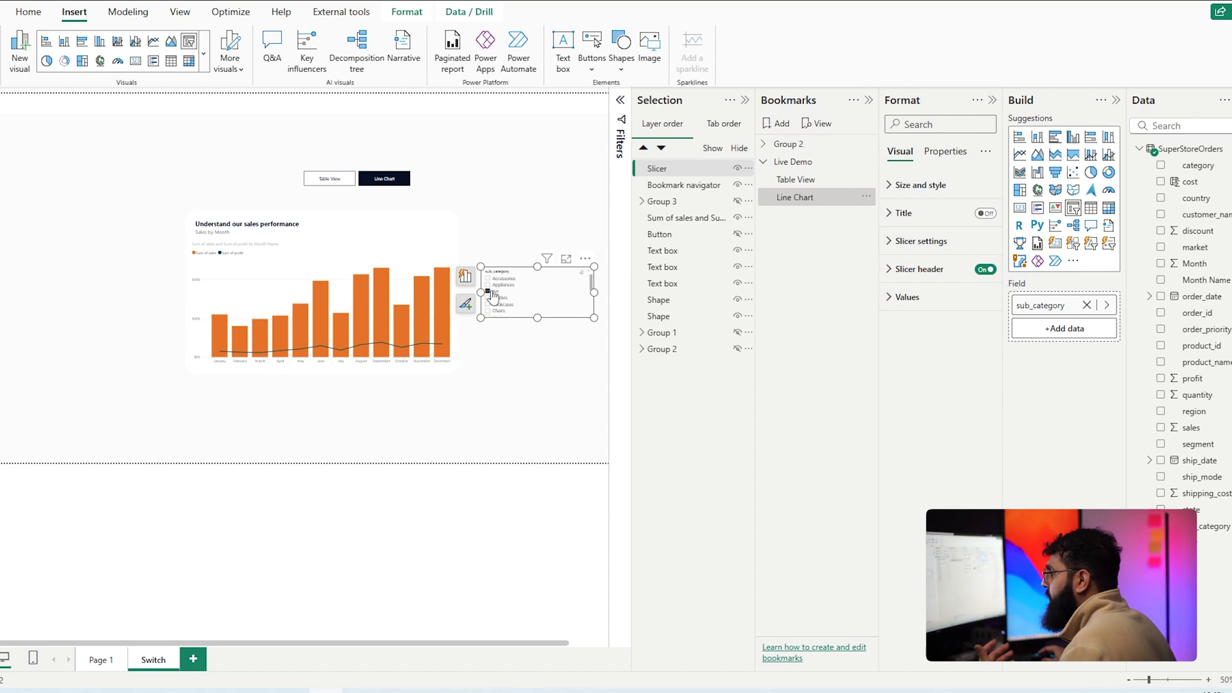
Step: Delete the slicer and move the navigator onto the chart's title row
click(586, 260)
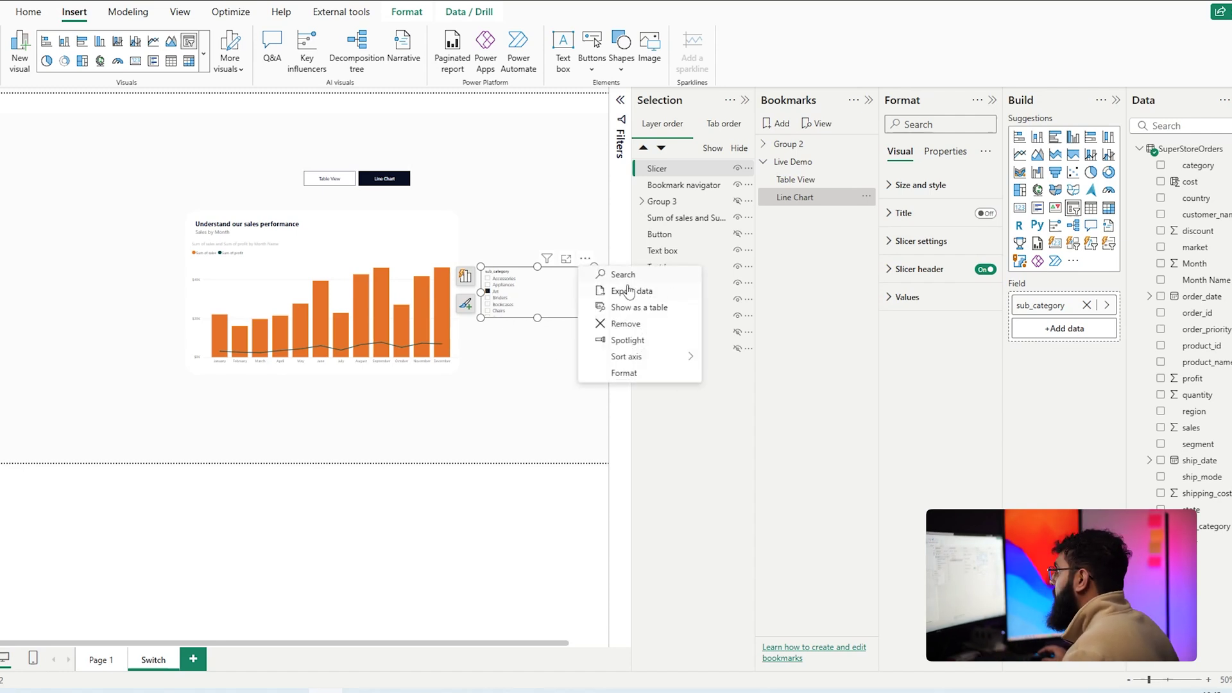
key(Delete)
drag(360, 180, 398, 232)
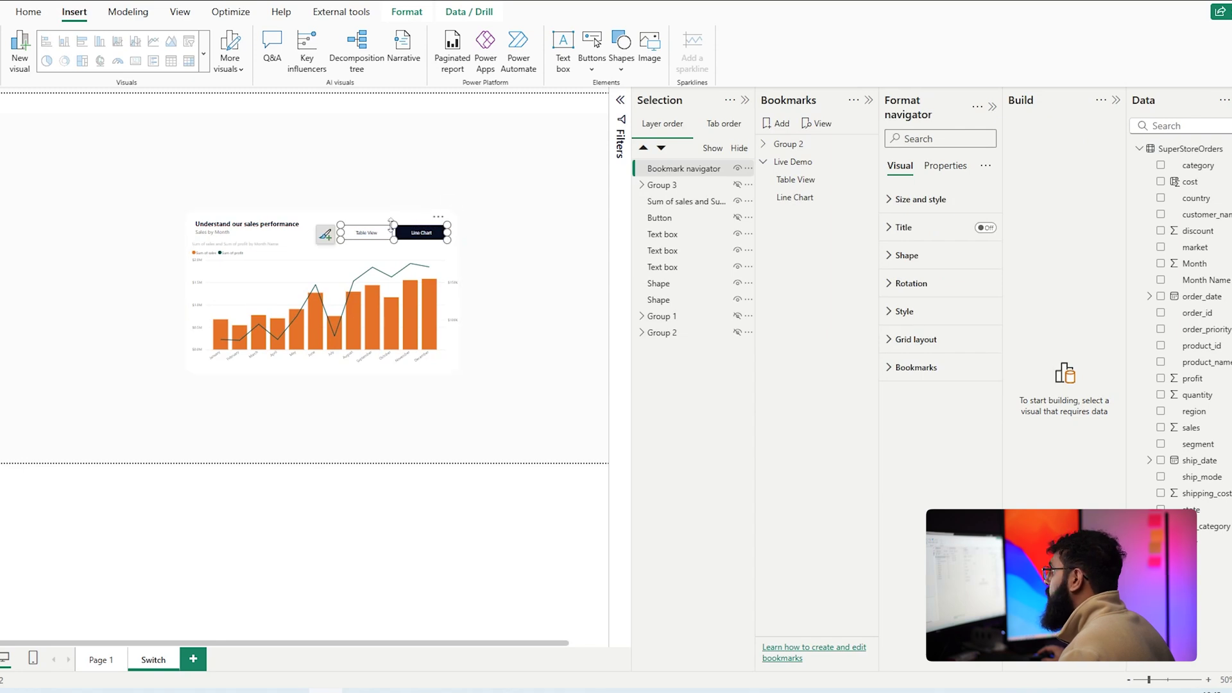
Step: Fill the navigator buttons with light grey
click(971, 308)
scroll(951, 344, down, 4)
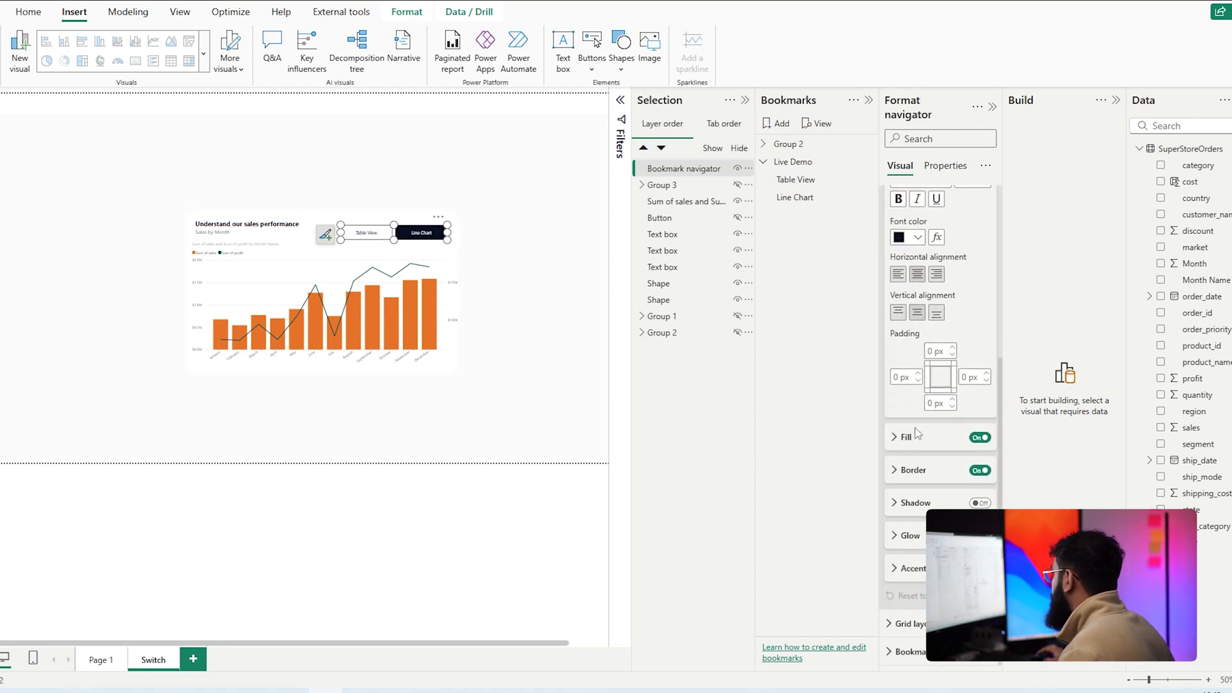
scroll(921, 245, up, 2)
scroll(922, 256, down, 3)
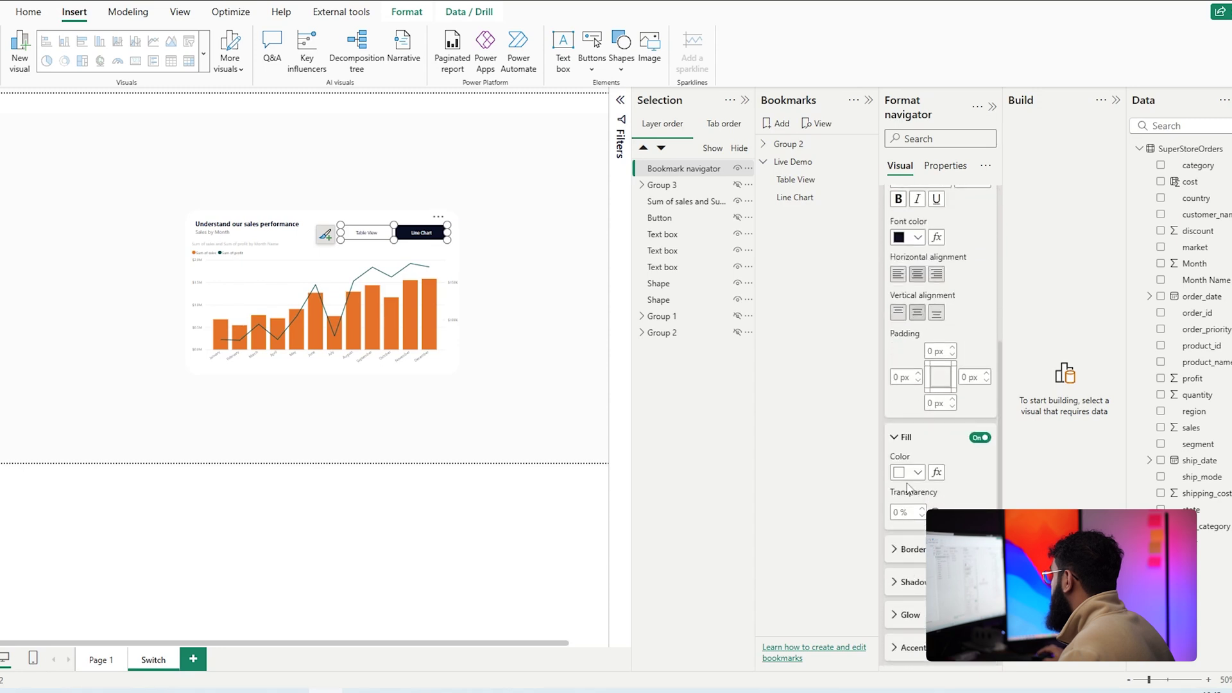
click(912, 475)
click(908, 289)
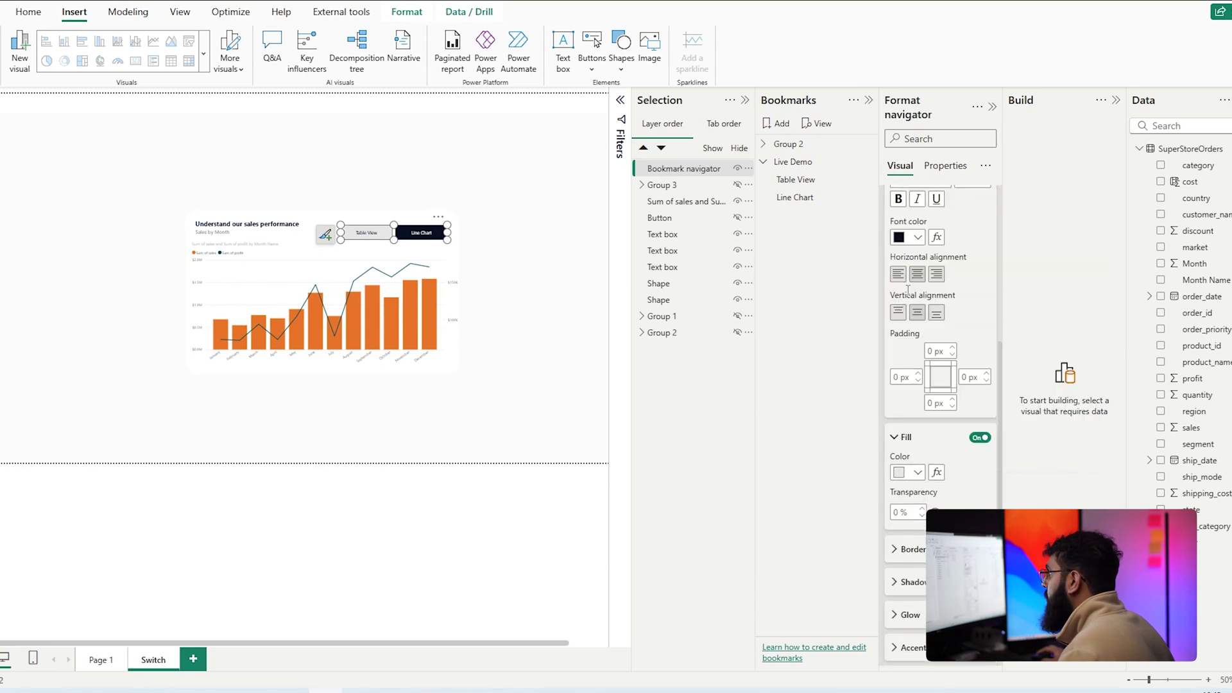
Step: Give the Selected button state an olive green fill at about 36% transparency
scroll(908, 209, up, 3)
click(927, 249)
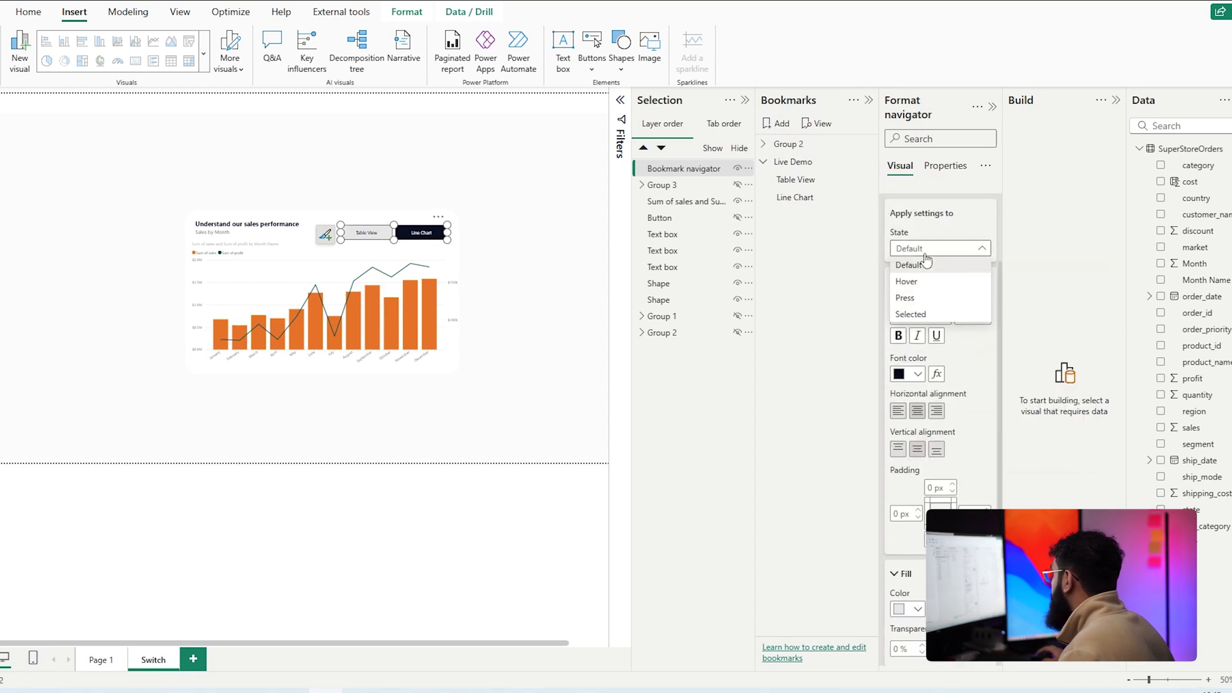
click(911, 314)
scroll(917, 503, down, 2)
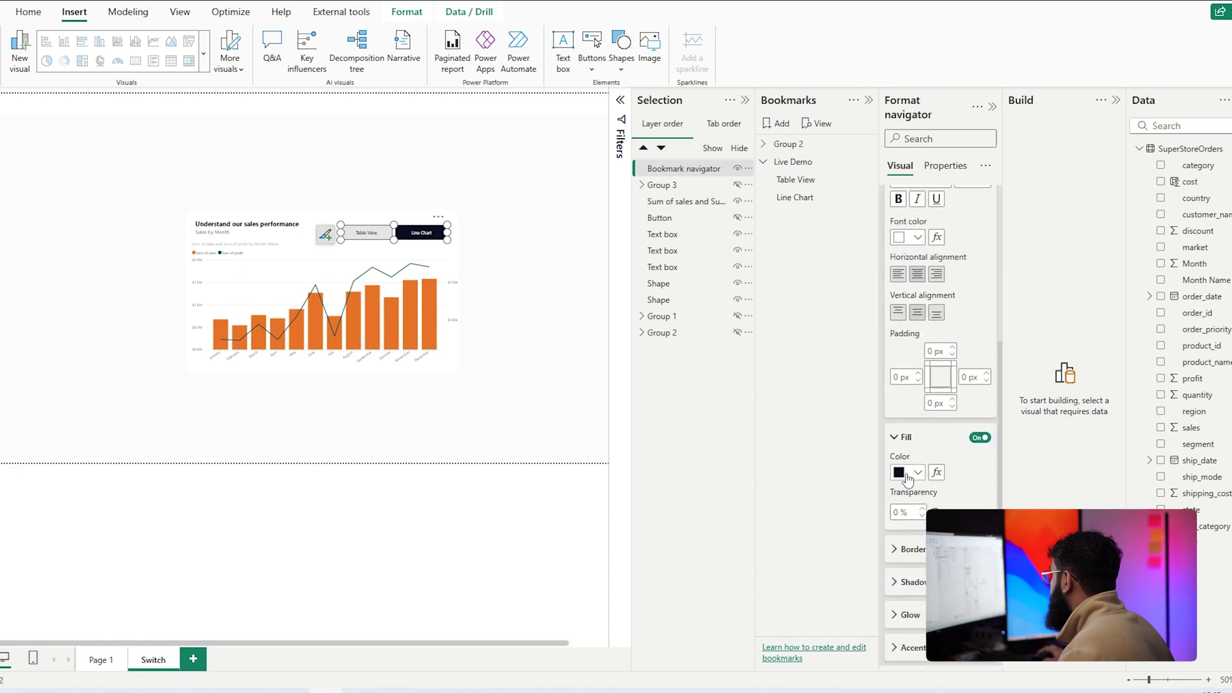
click(907, 474)
click(1058, 328)
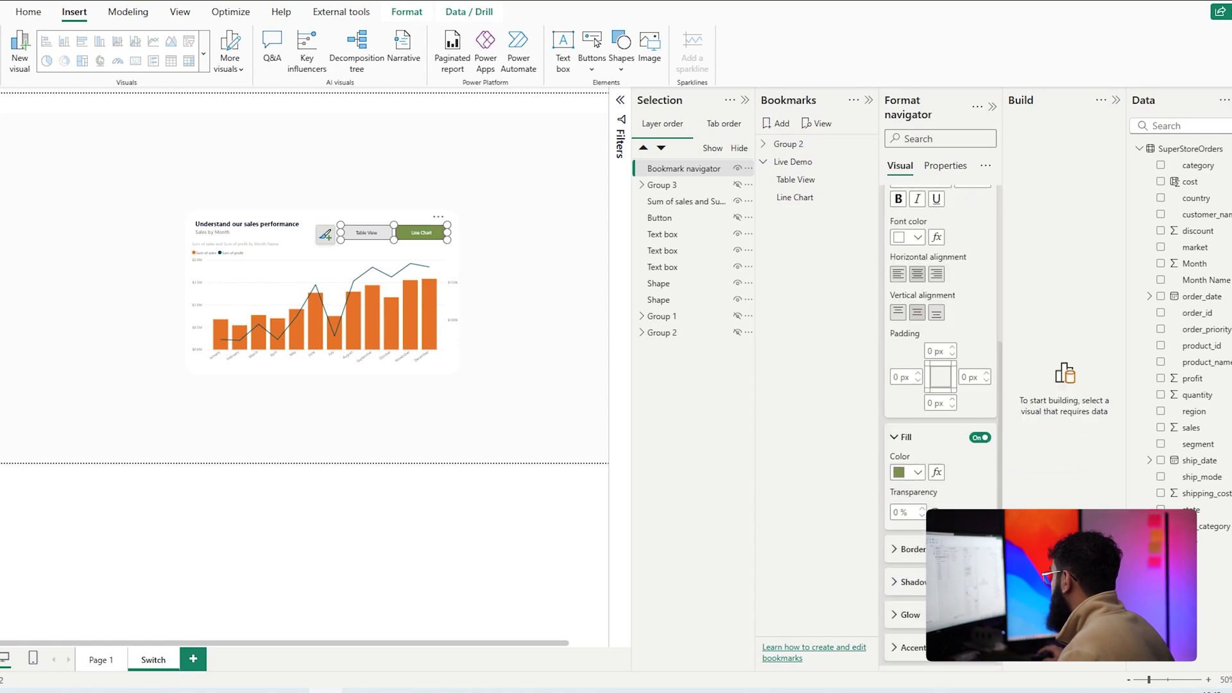
drag(969, 507, 980, 509)
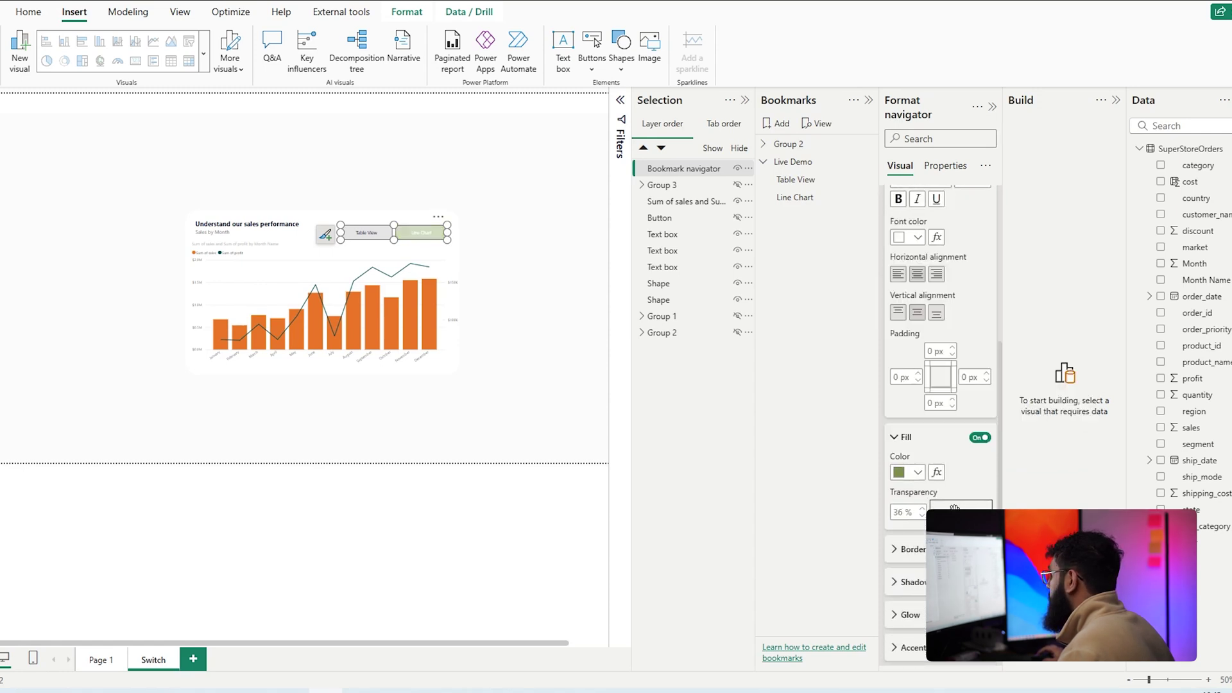
scroll(940, 385, up, 8)
click(901, 311)
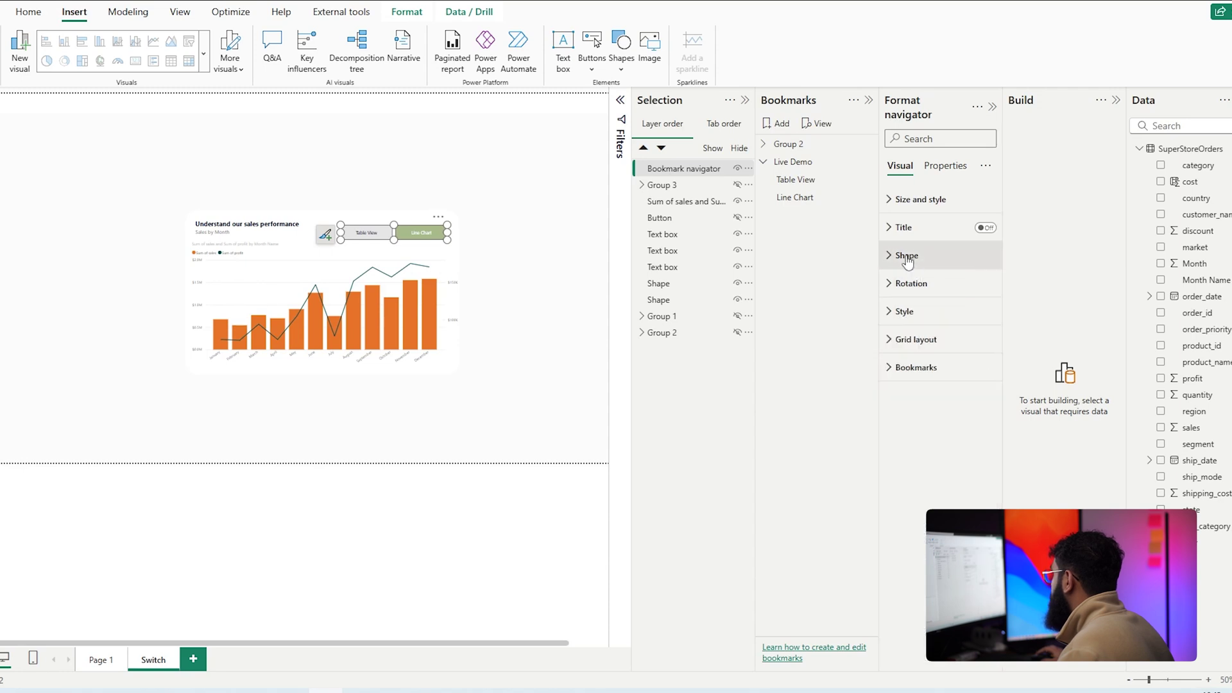
click(908, 257)
click(934, 324)
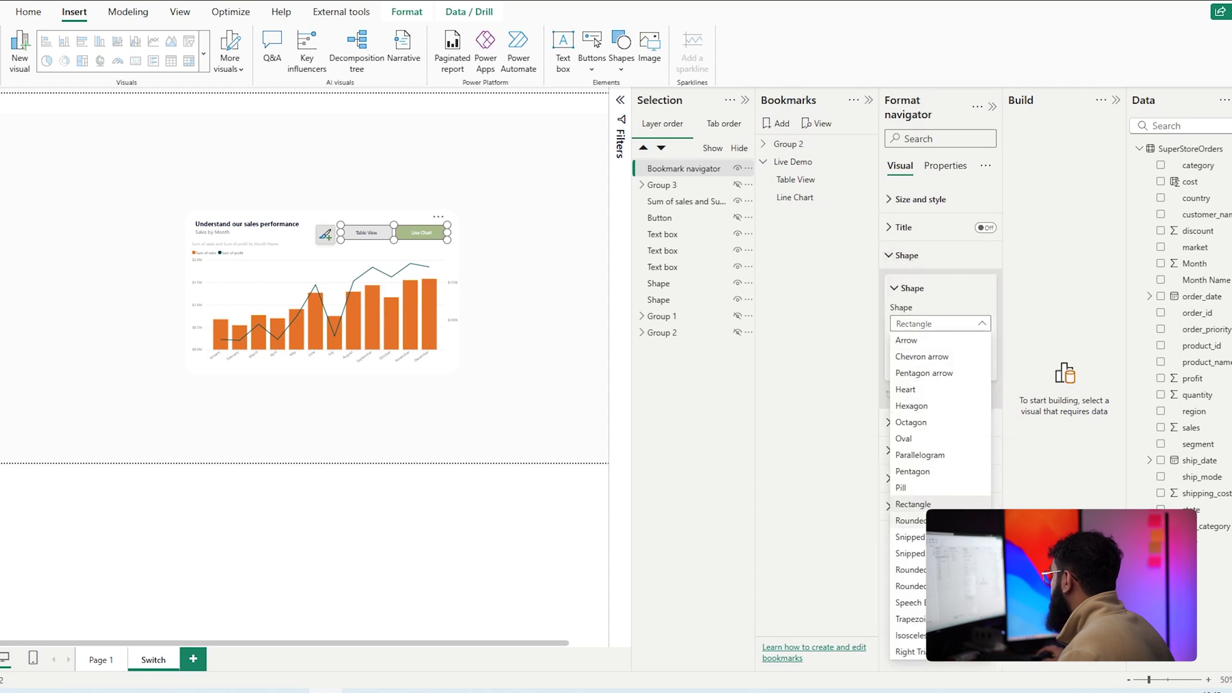
Step: Make the buttons rounded rectangles, shrink the navigator to the header, and test both bookmarks
click(910, 520)
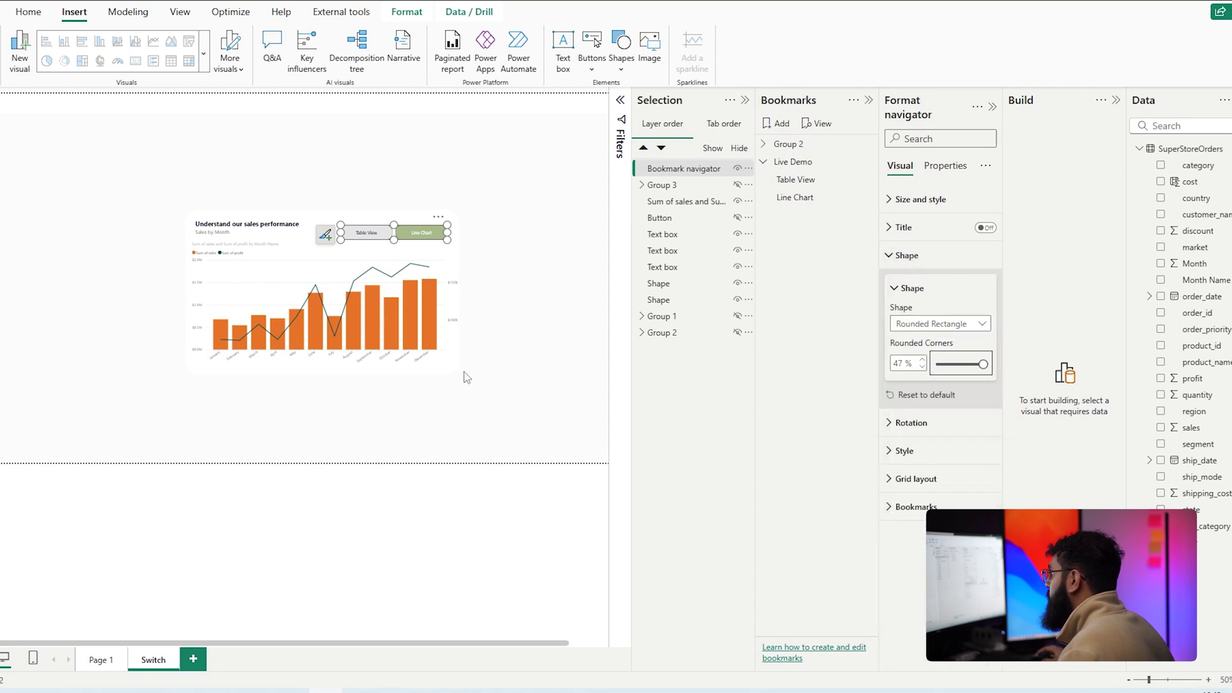
drag(340, 240, 374, 238)
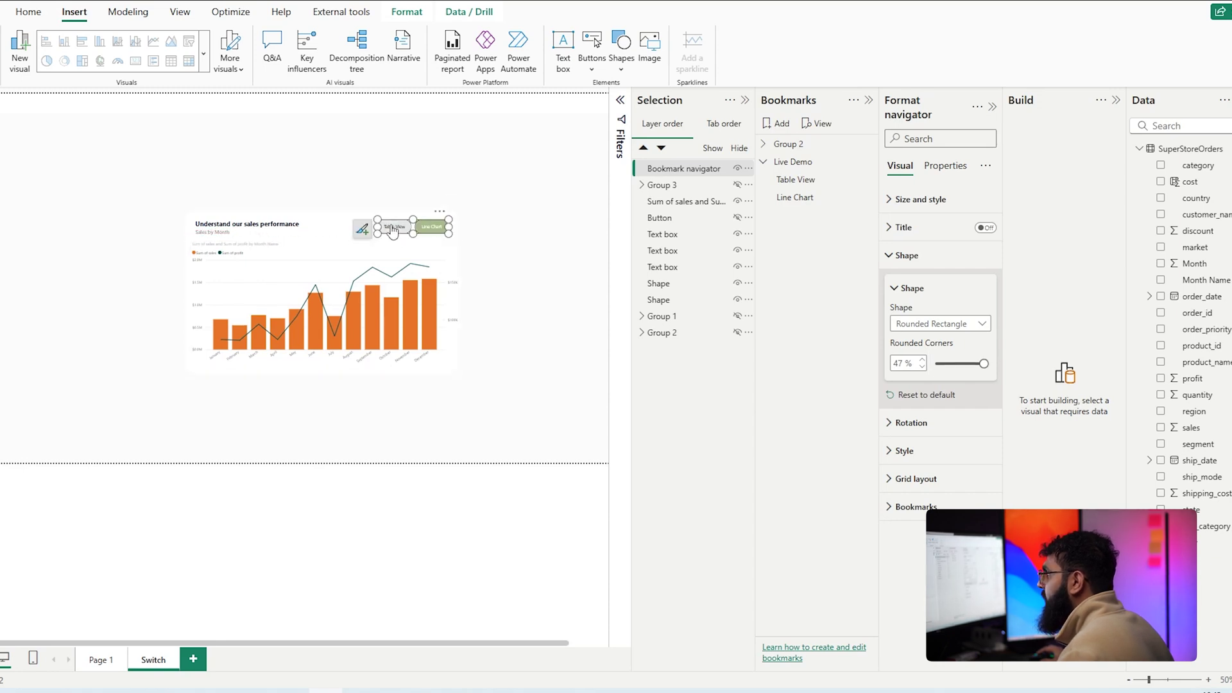
ctrl+click(397, 229)
ctrl+click(431, 228)
ctrl+click(402, 229)
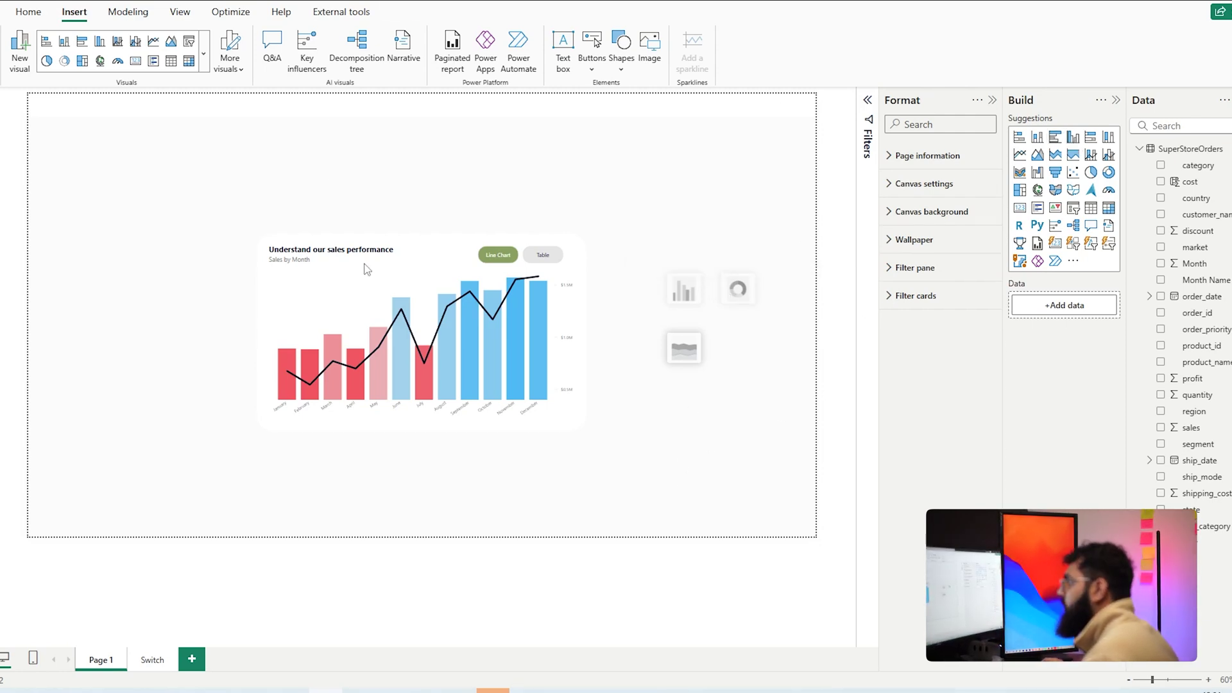
Step: Insert a blank clustered column chart and move it below the sales chart
click(100, 41)
drag(303, 233, 647, 217)
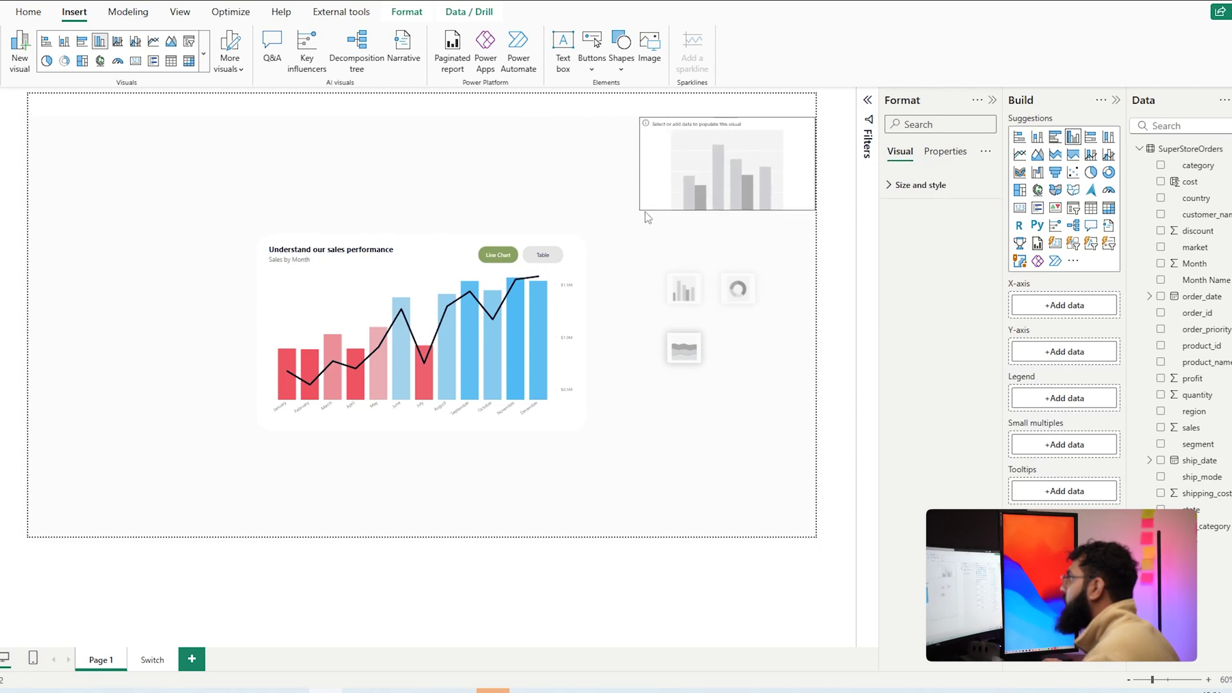
drag(724, 204, 665, 494)
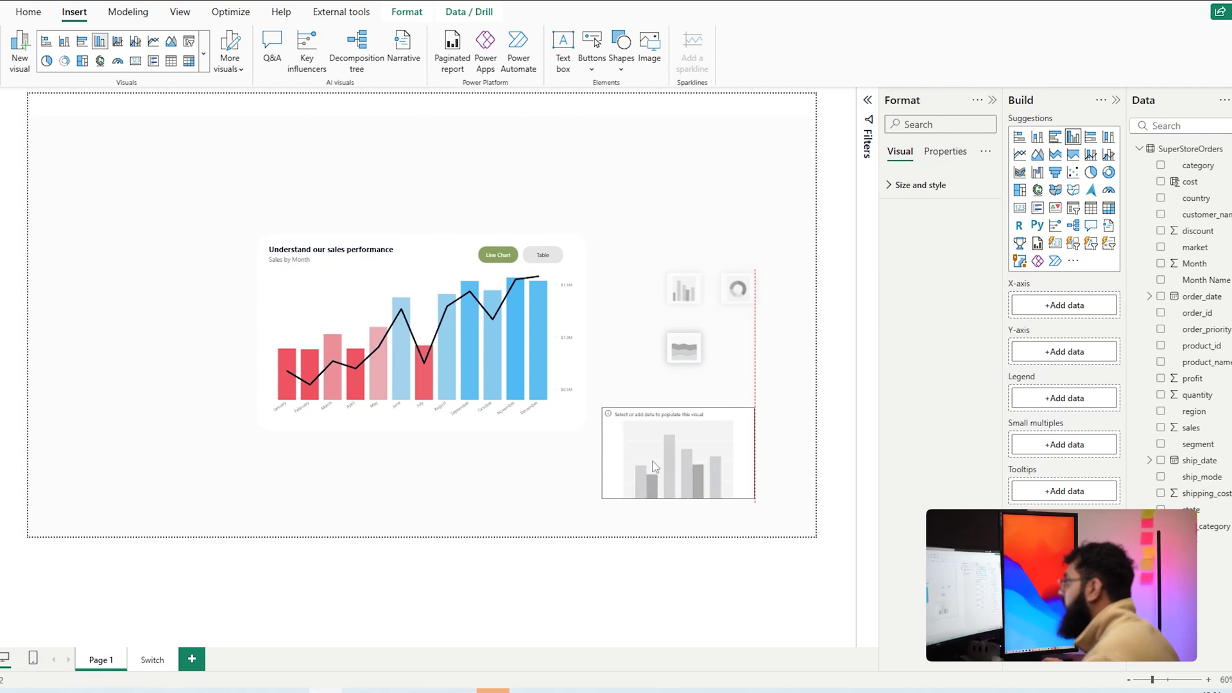
click(788, 481)
Step: Snip the blank chart's grey placeholder graphic as an icon image, then delete the chart
click(671, 357)
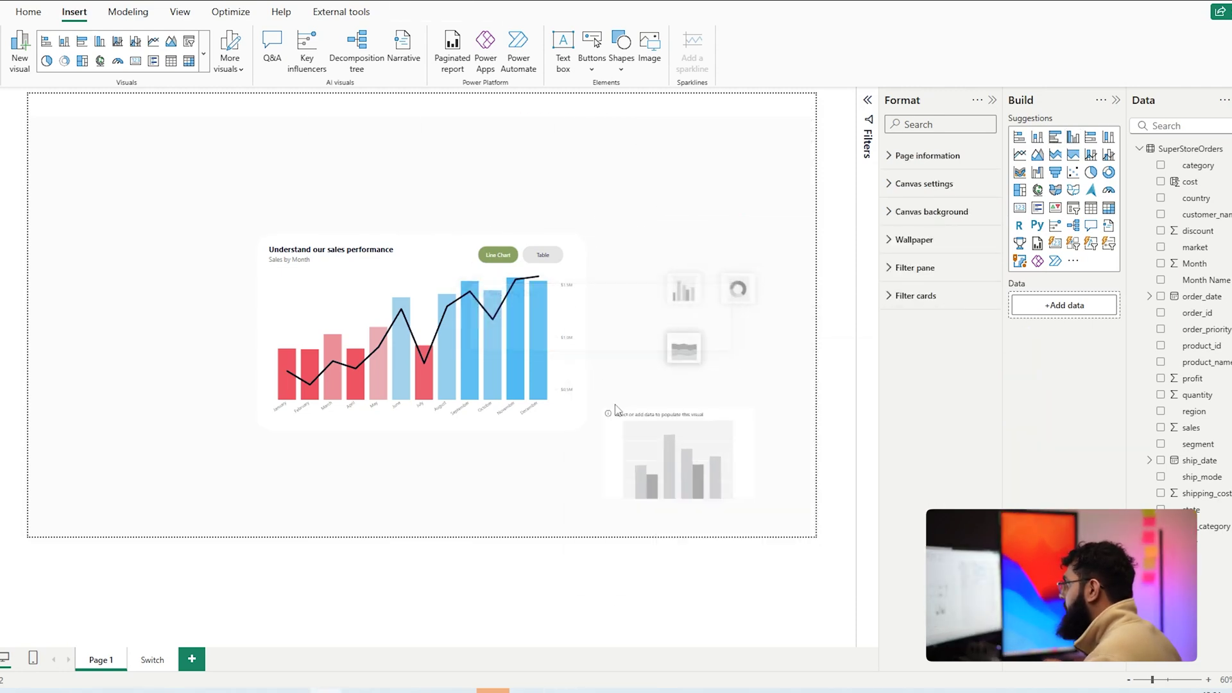
drag(626, 421, 725, 495)
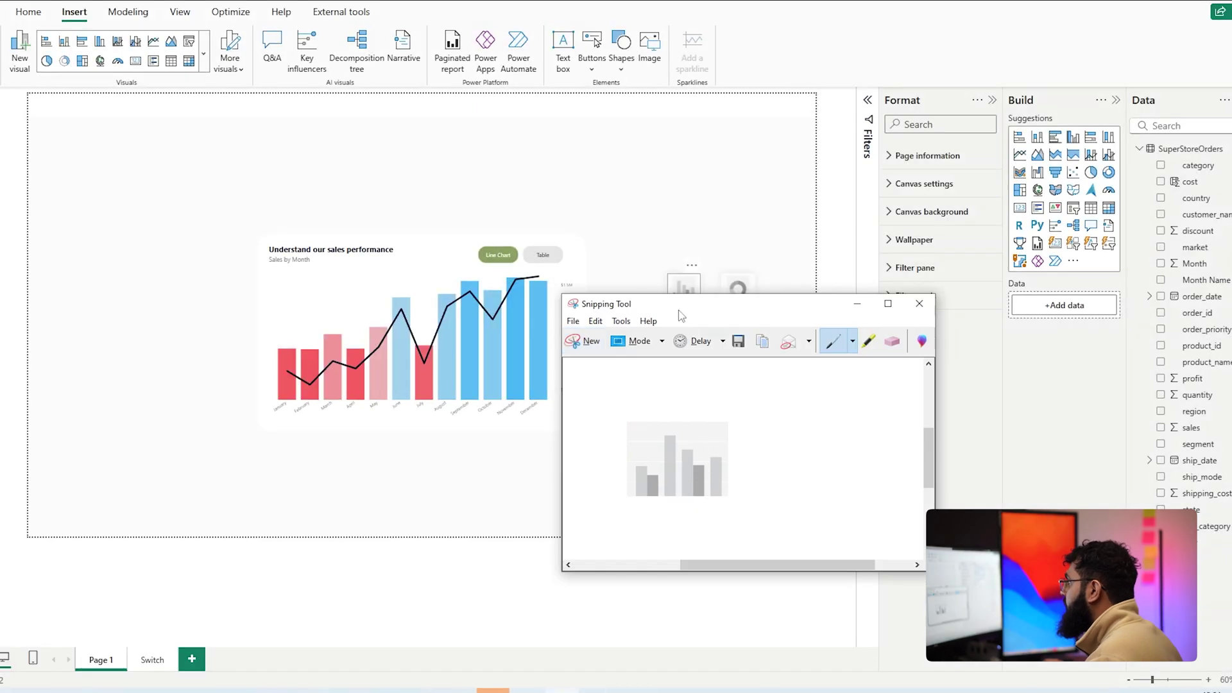
click(858, 304)
click(717, 439)
key(Delete)
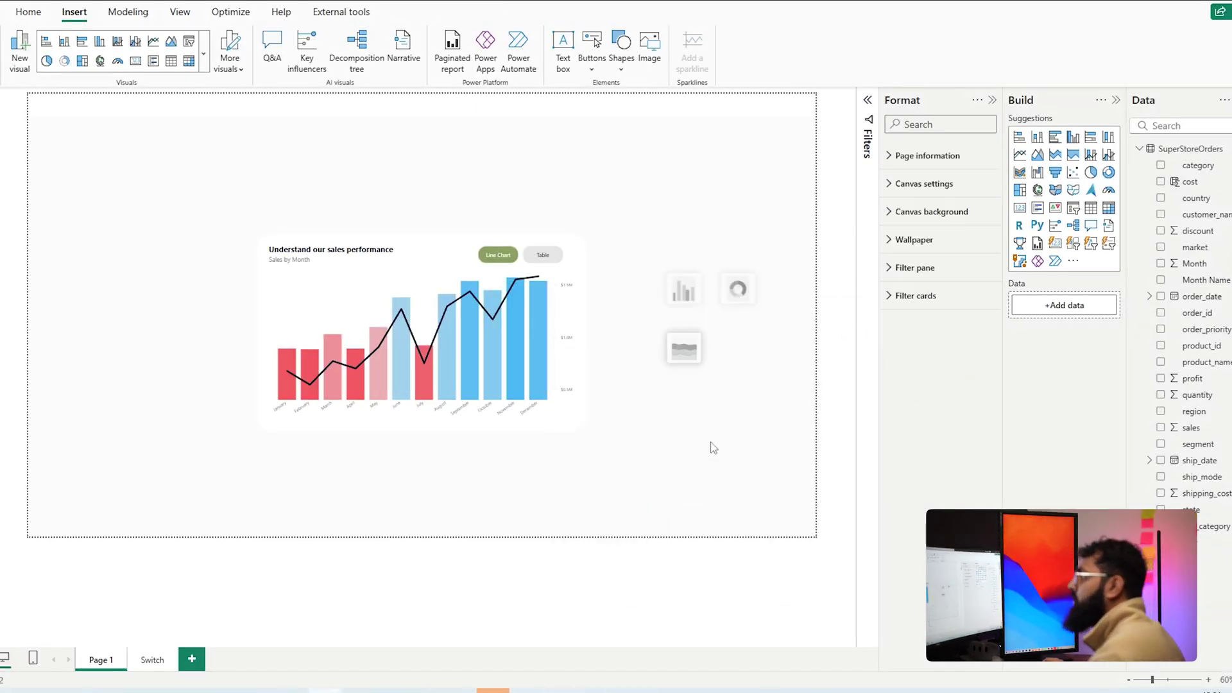
click(591, 64)
Step: Add a blank button below the icon visuals with custom icon image 3.PNG
click(616, 266)
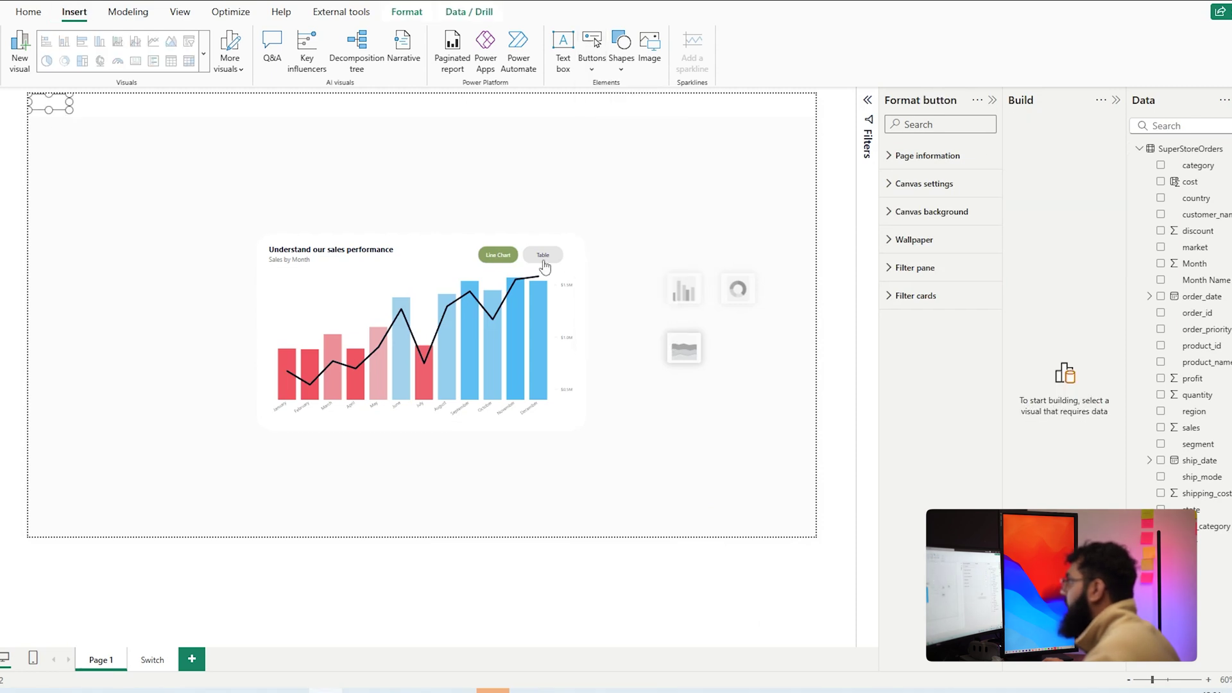
drag(43, 111, 665, 429)
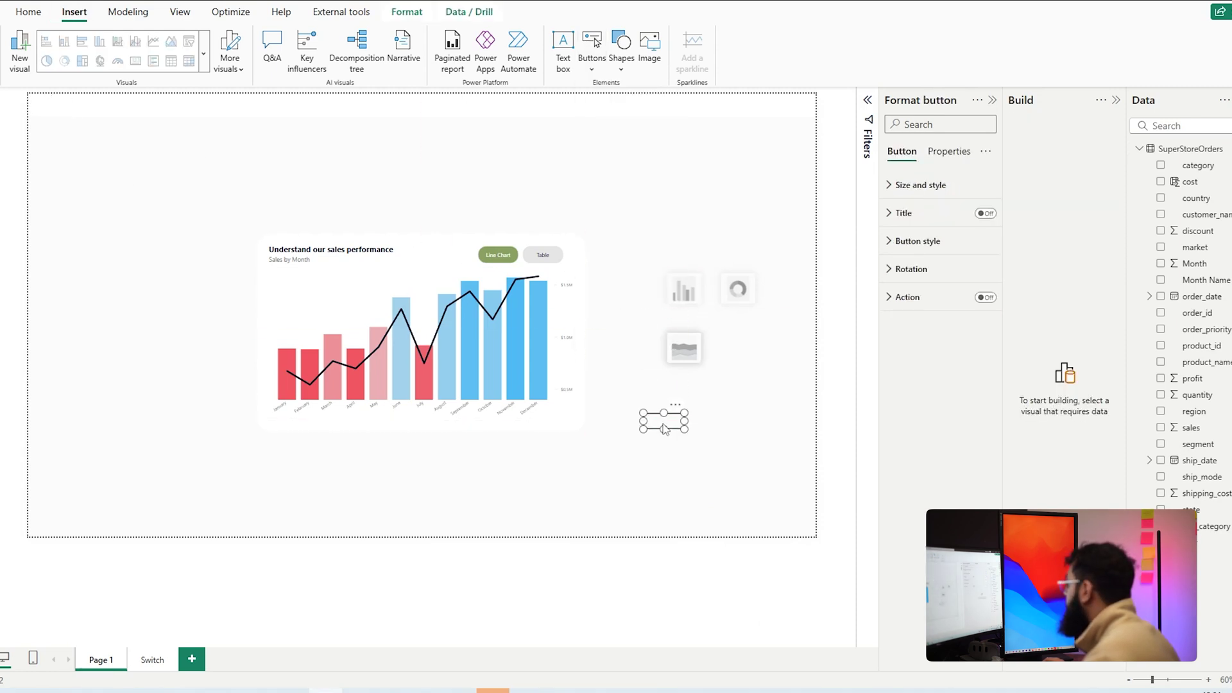
click(914, 242)
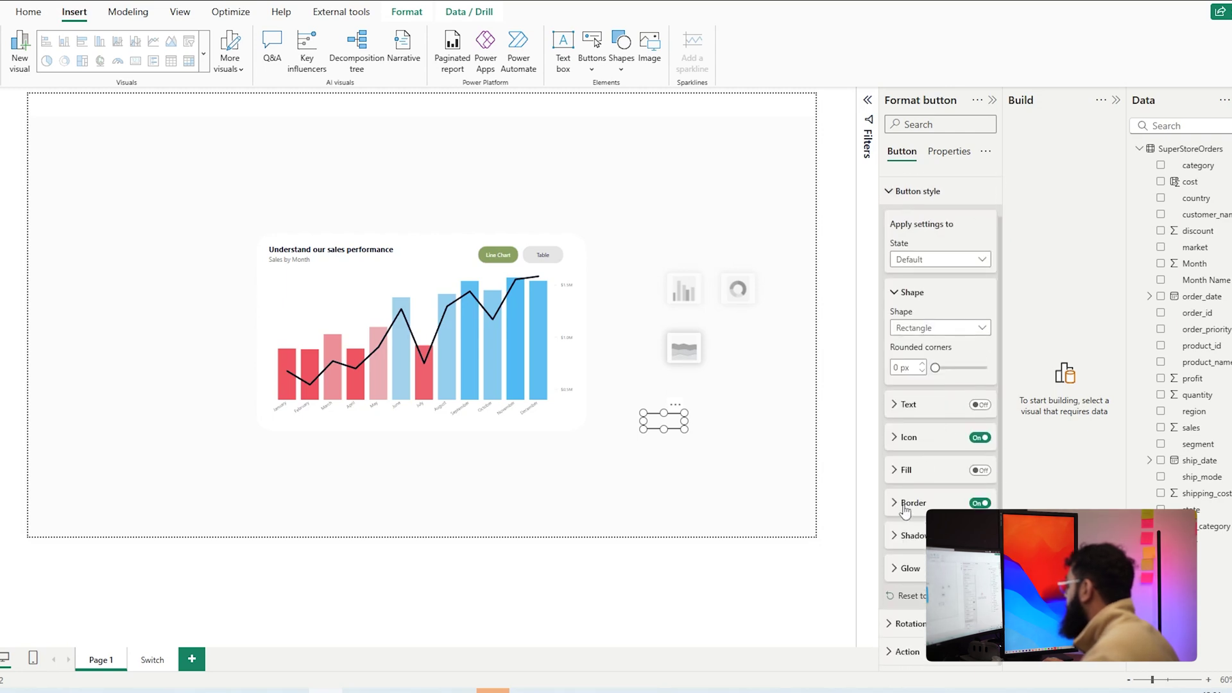
click(920, 438)
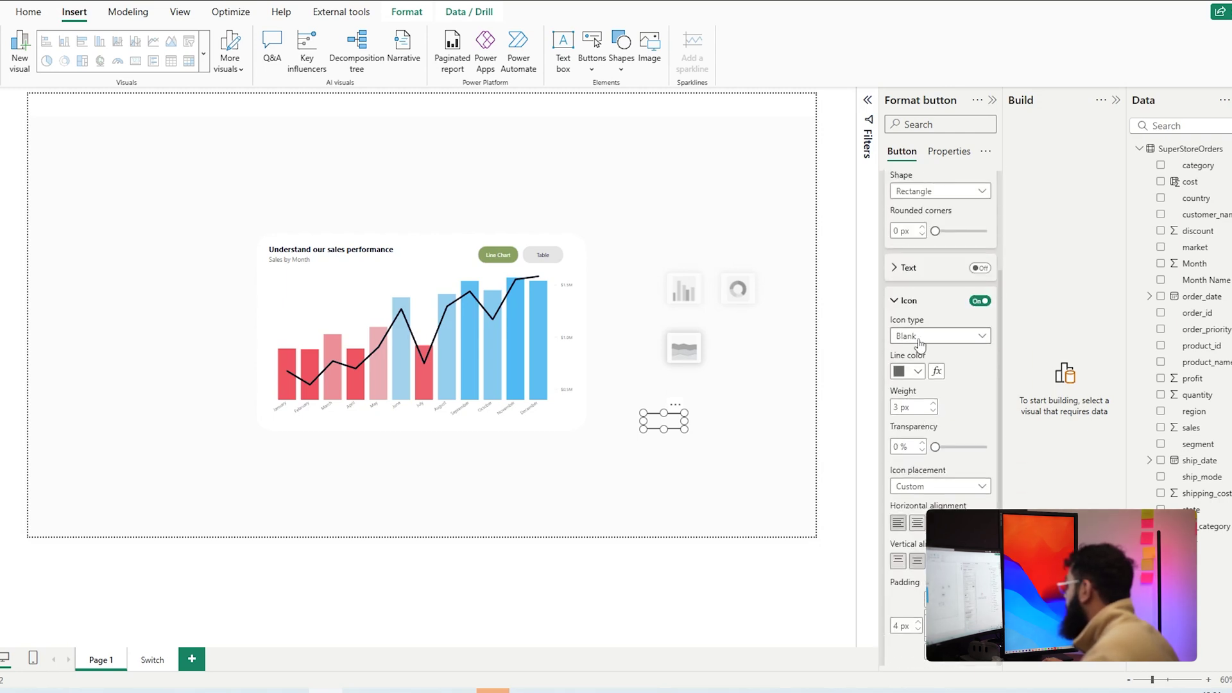
click(937, 336)
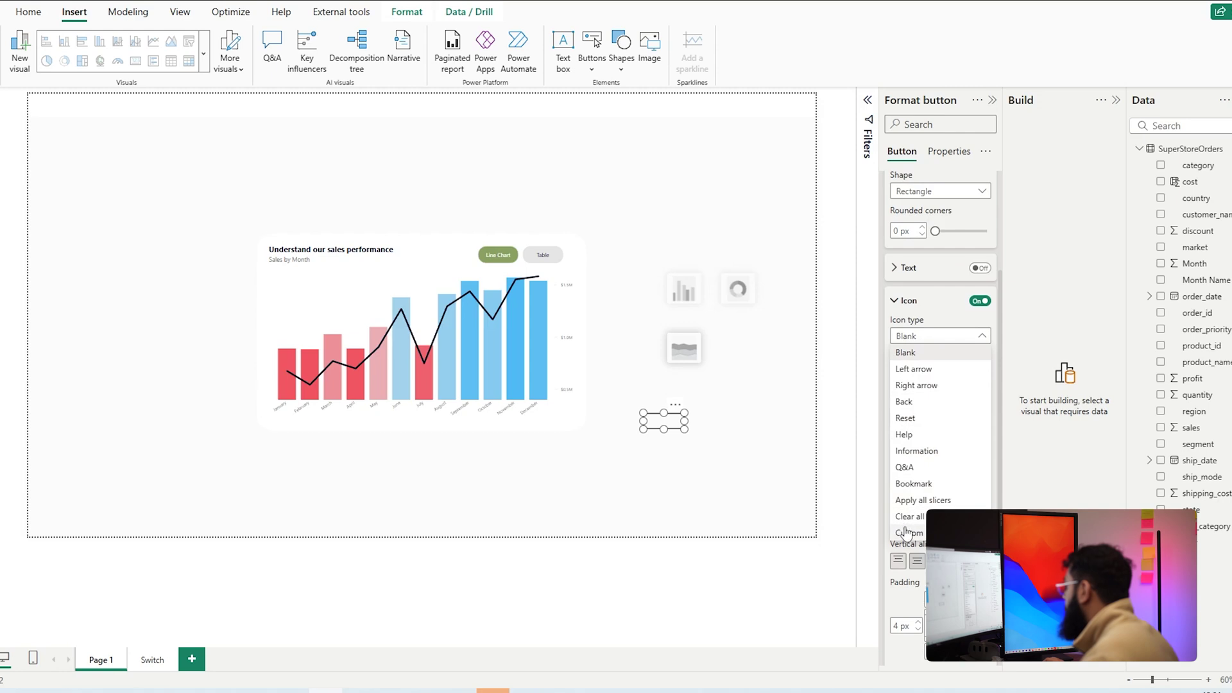
click(906, 532)
click(983, 289)
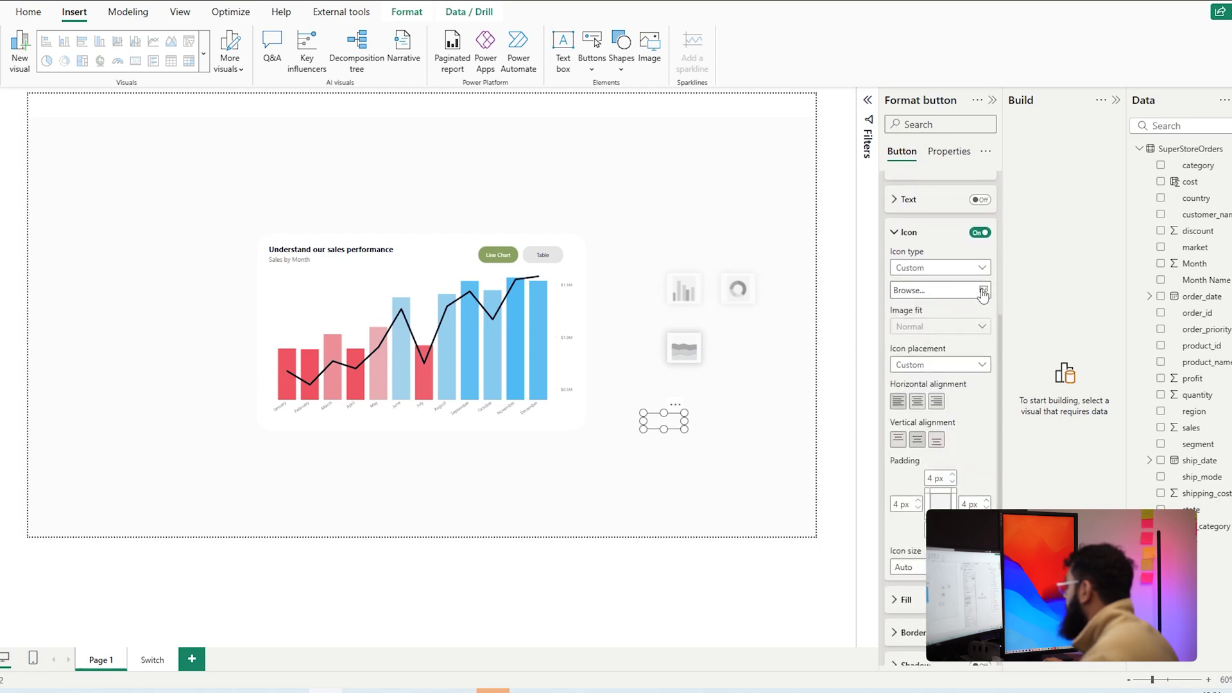
double_click(160, 217)
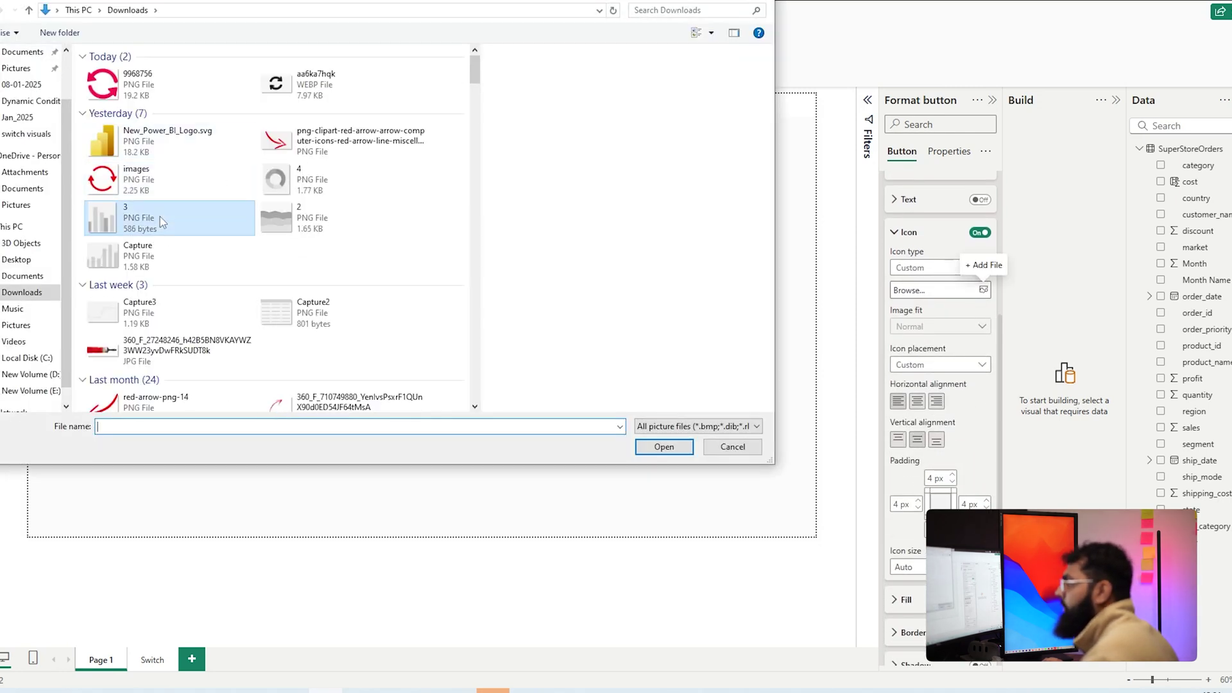
Step: Centre the 3.PNG icon in the button and set its image fit to Fit
click(917, 400)
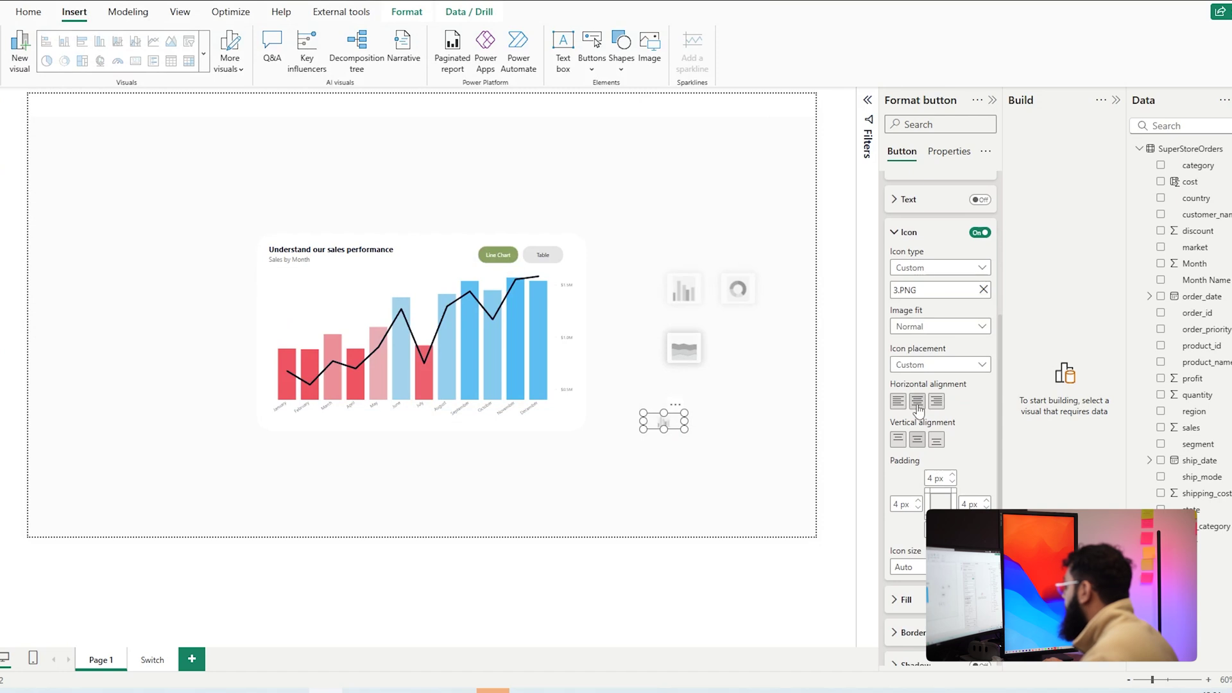
click(943, 327)
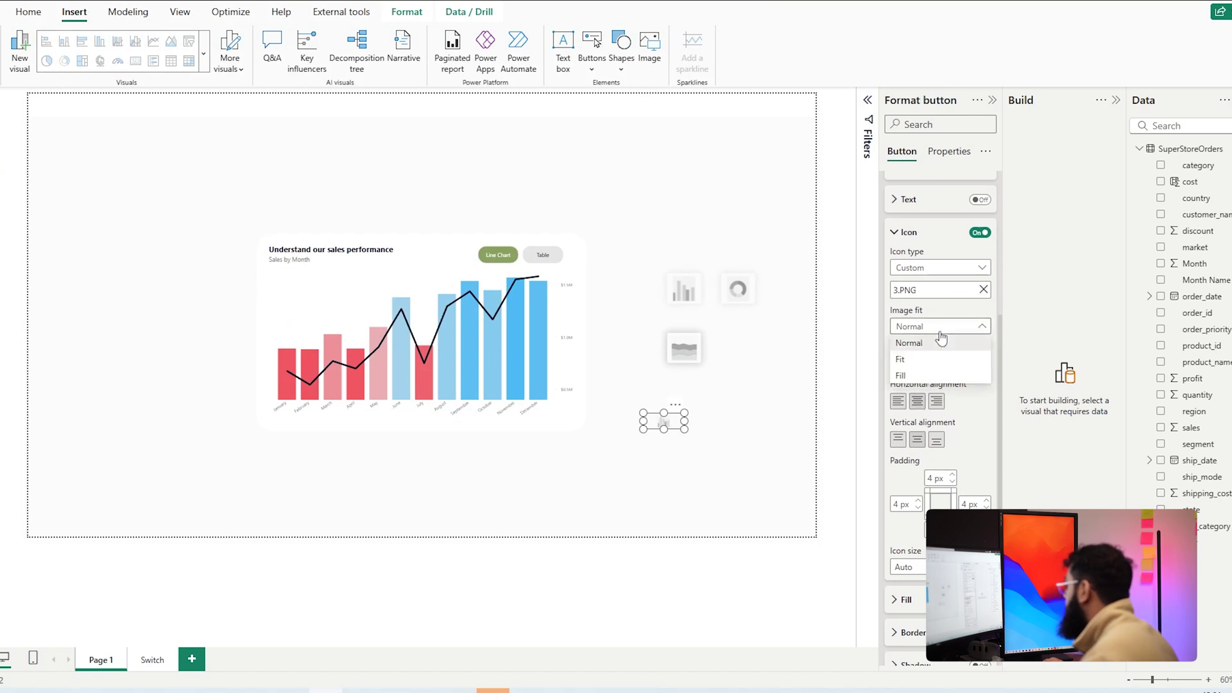
click(901, 363)
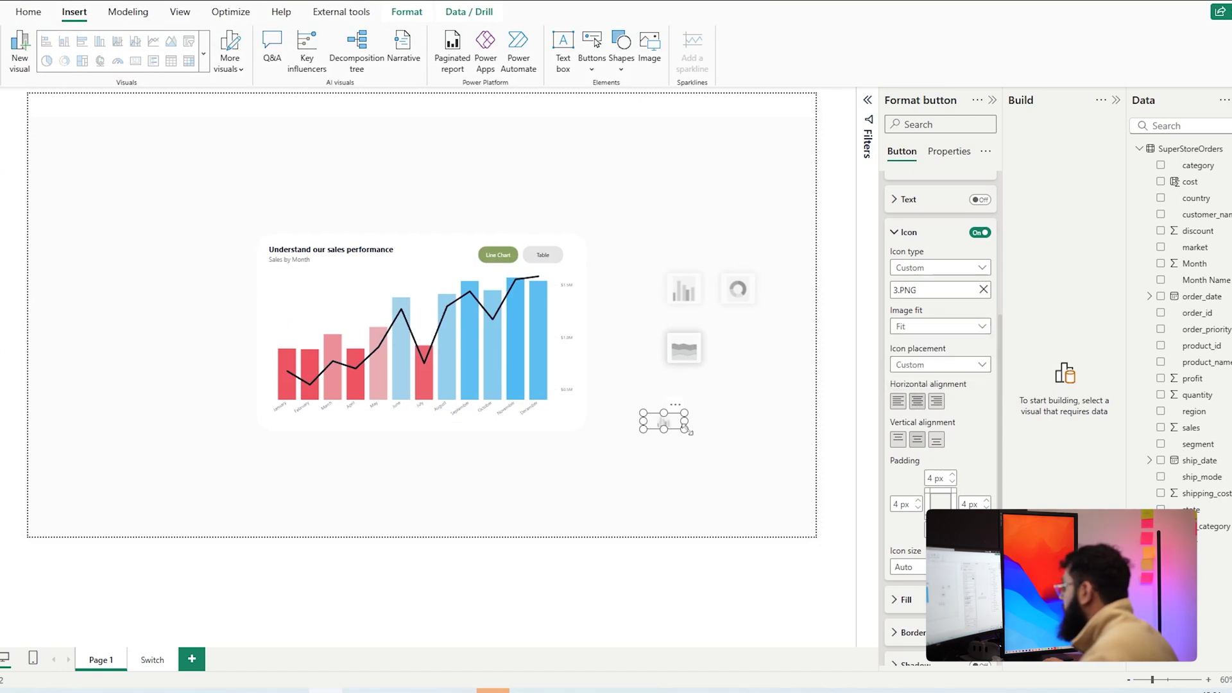
drag(686, 448, 687, 447)
scroll(940, 321, up, 5)
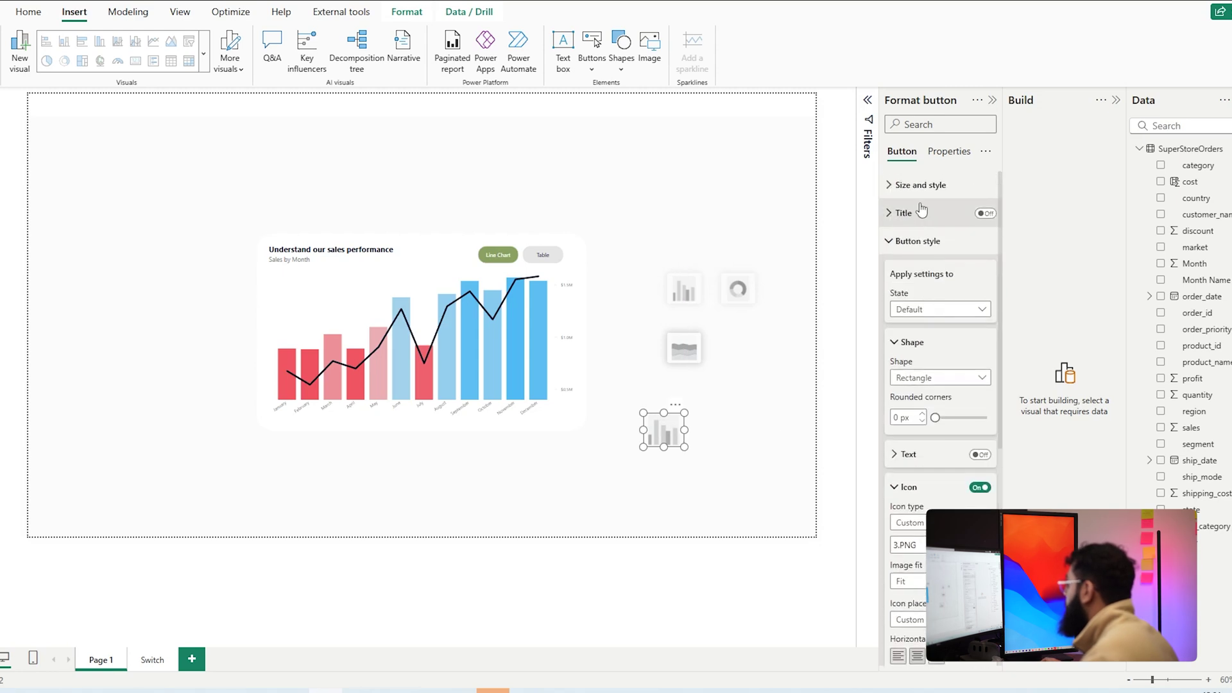
Step: Give the icon button a white visual border with 5 px rounded corners
click(920, 185)
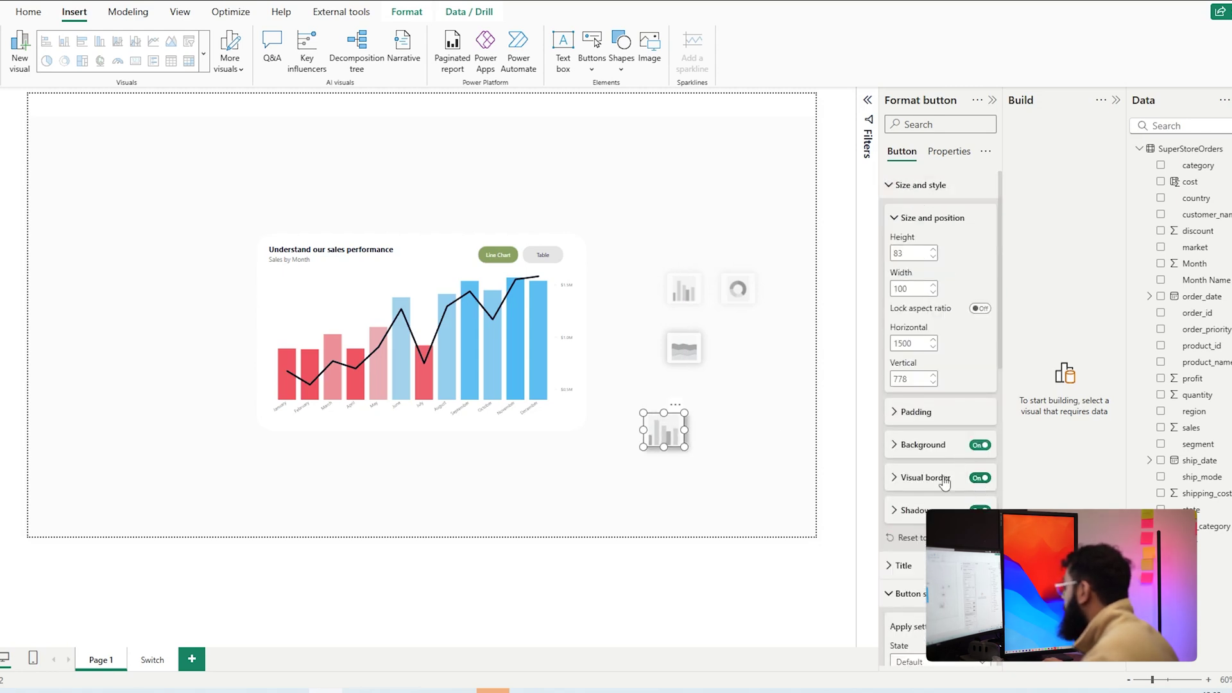
click(922, 446)
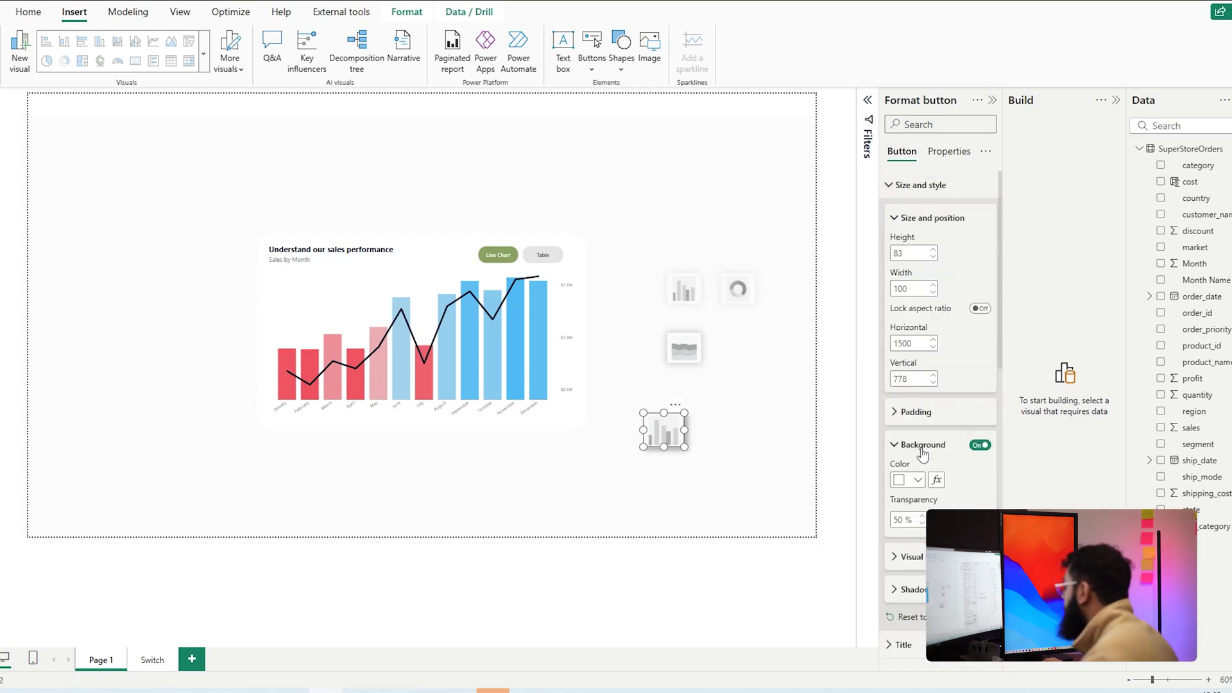
click(923, 558)
scroll(917, 603, down, 3)
click(918, 386)
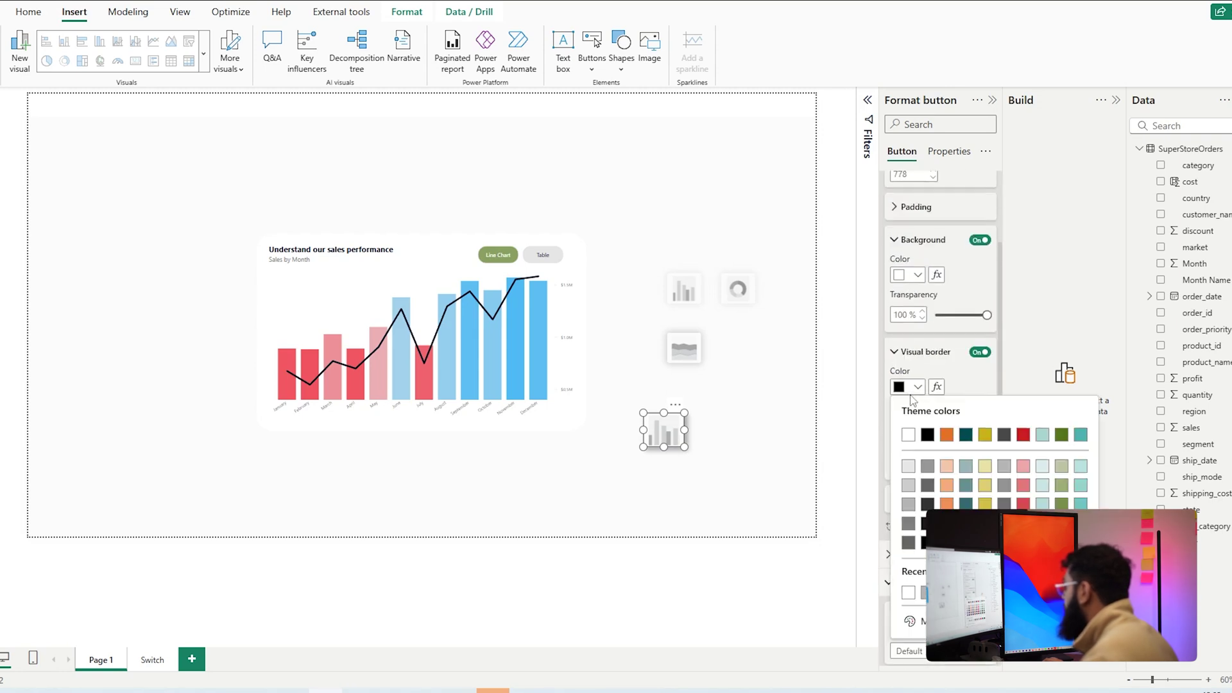
click(908, 435)
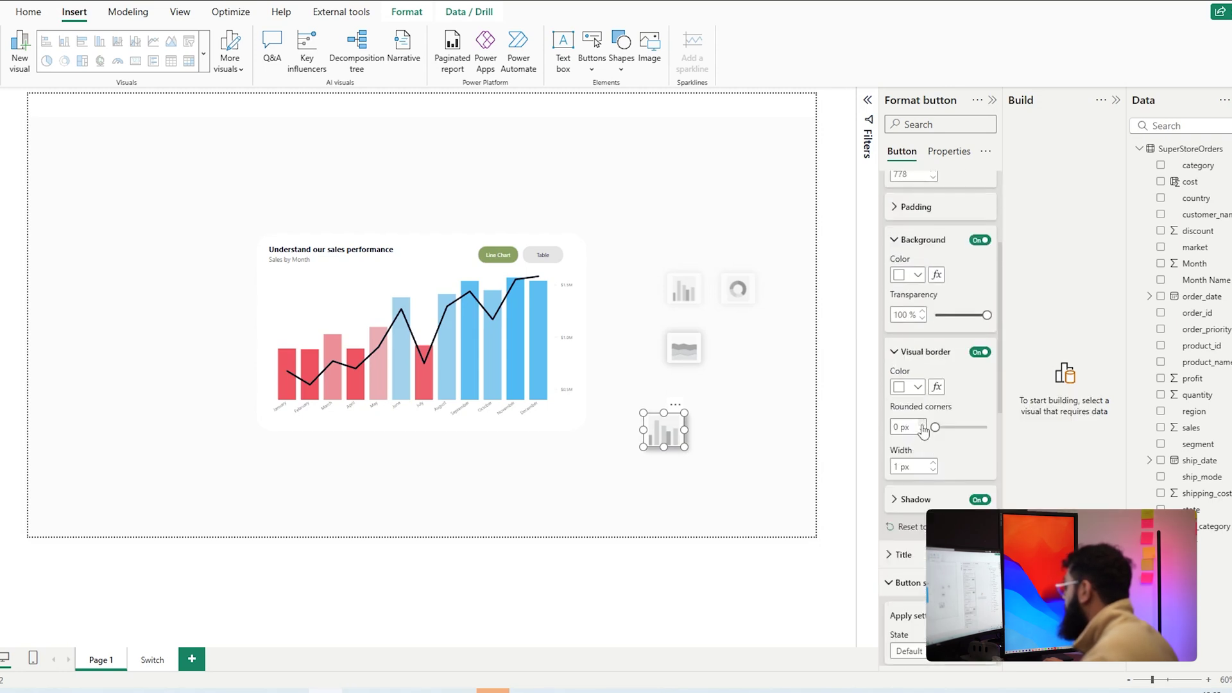
click(922, 424)
click(922, 424)
Step: Add a light-grey shadow centred around the button
click(916, 500)
scroll(923, 411, down, 3)
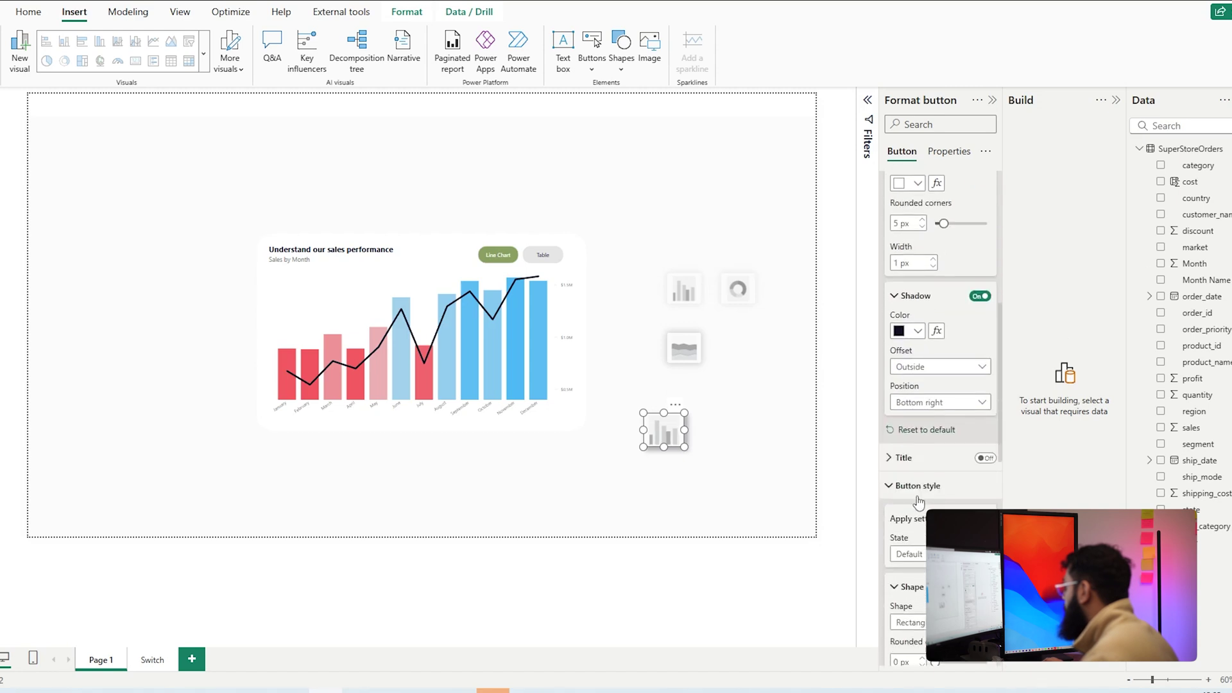
click(923, 406)
click(922, 493)
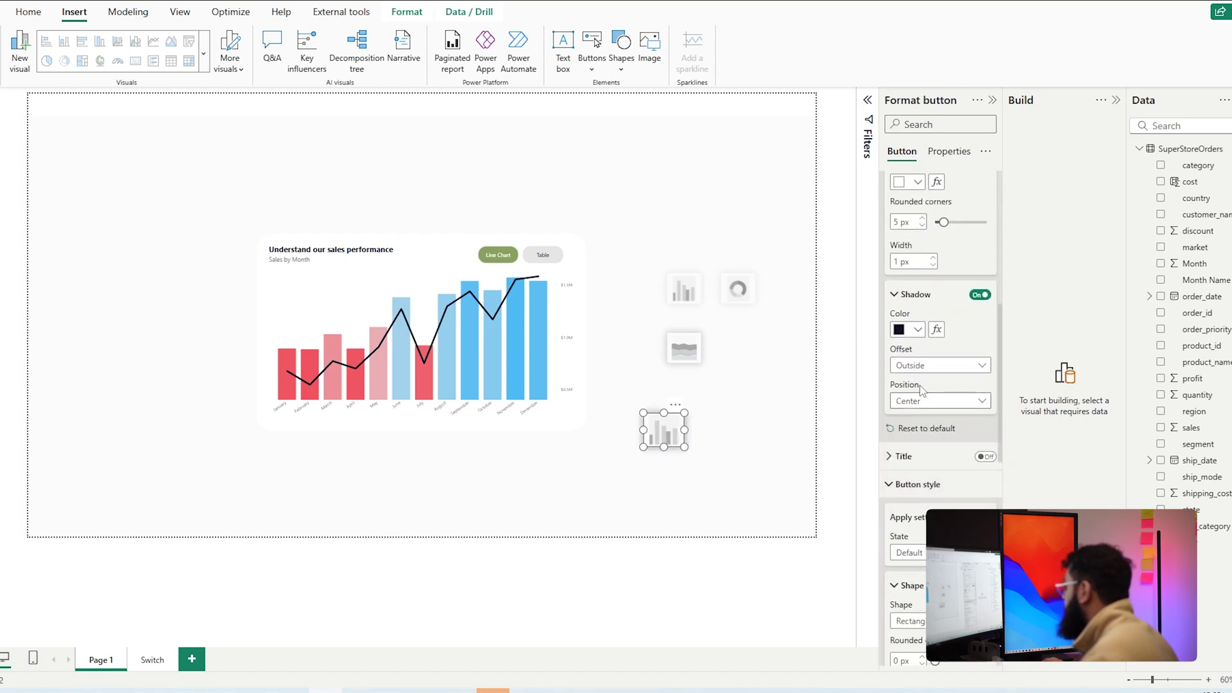
click(912, 329)
click(908, 428)
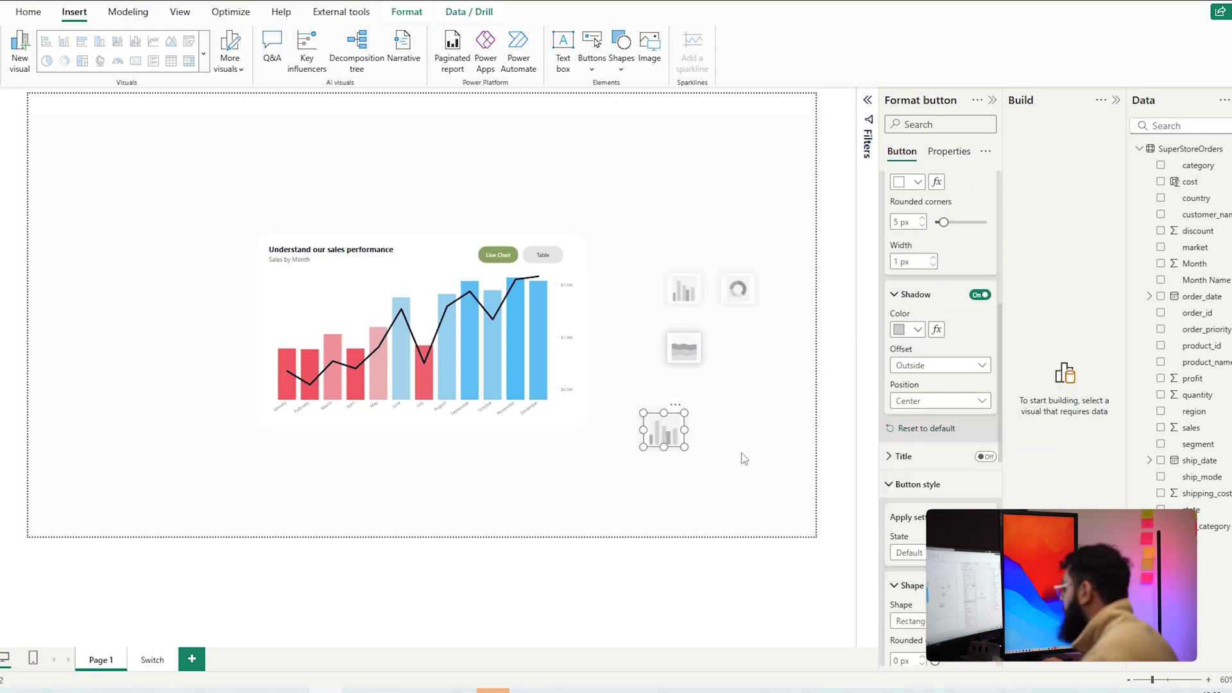
scroll(906, 350, up, 5)
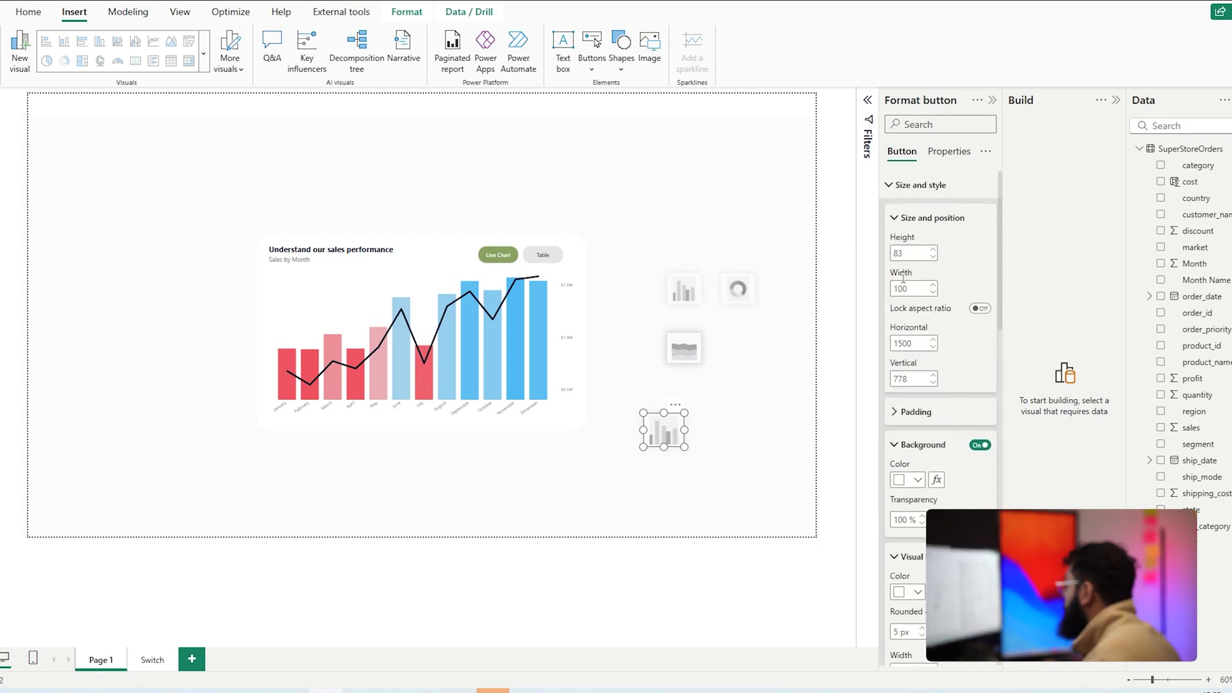
click(904, 185)
click(897, 240)
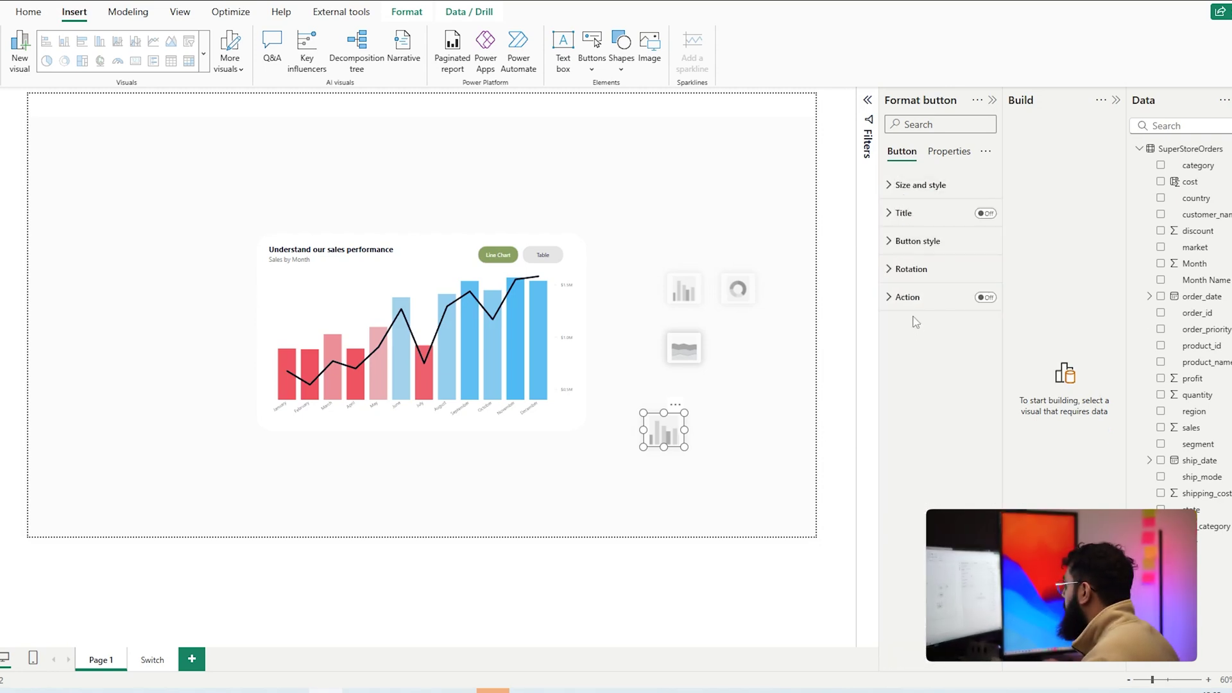
Step: Turn on the button's action with type Bookmark, linked to the Line Chart bookmark
click(985, 299)
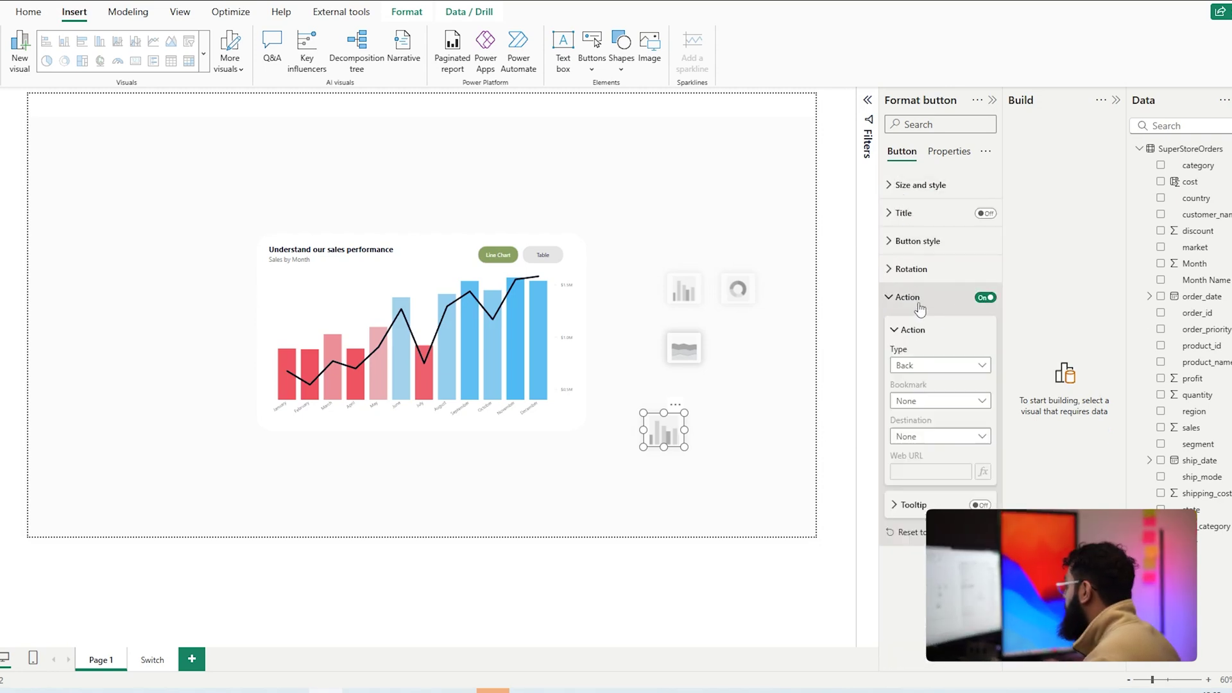
click(918, 366)
click(924, 400)
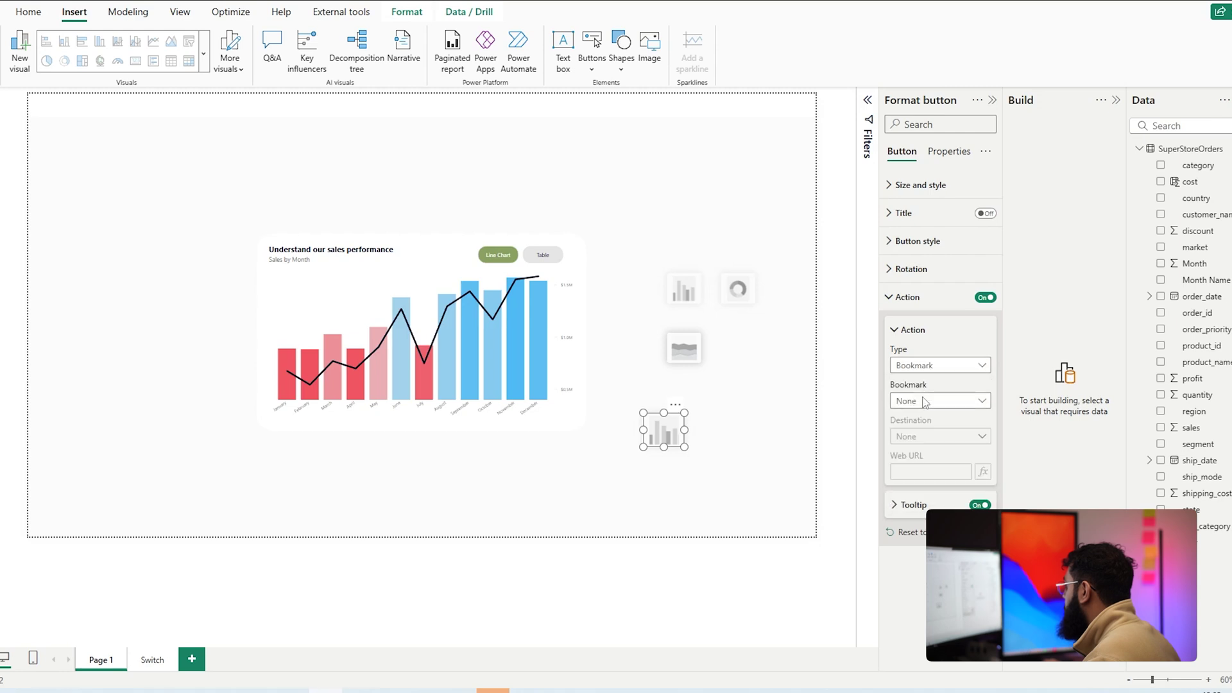
click(924, 401)
click(909, 437)
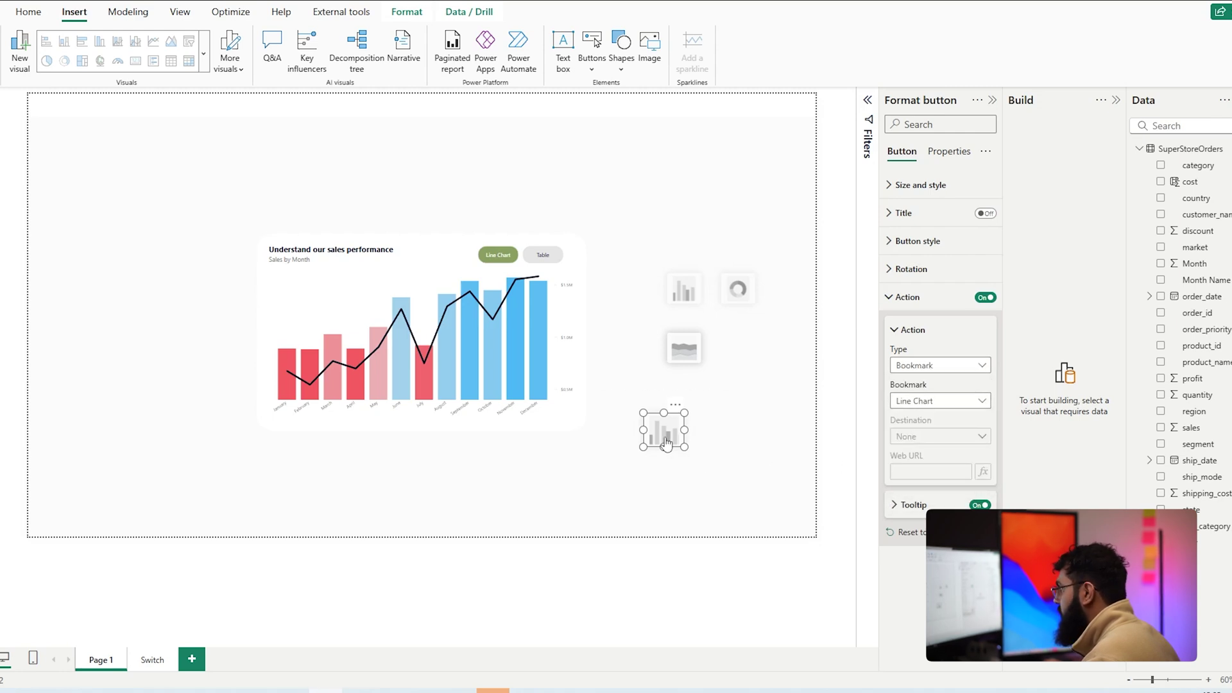
Step: Ctrl-drag the bar-chart button to place a duplicate to its right
click(732, 458)
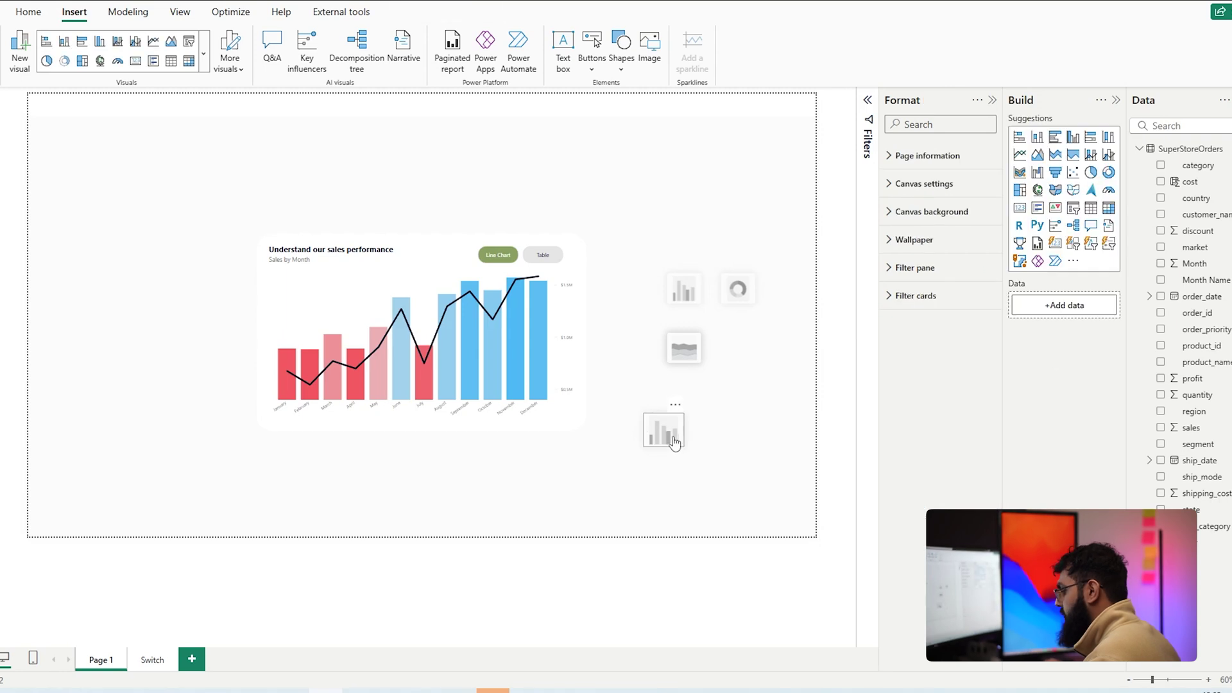
click(674, 443)
click(659, 472)
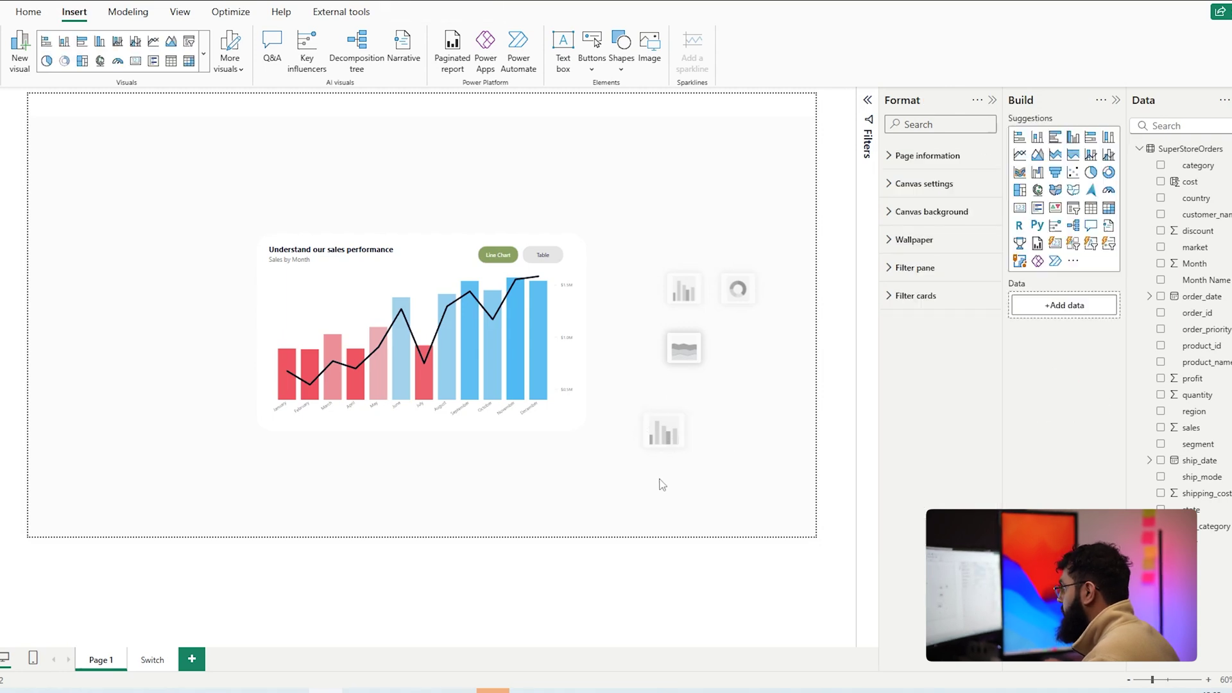
drag(663, 435, 667, 440)
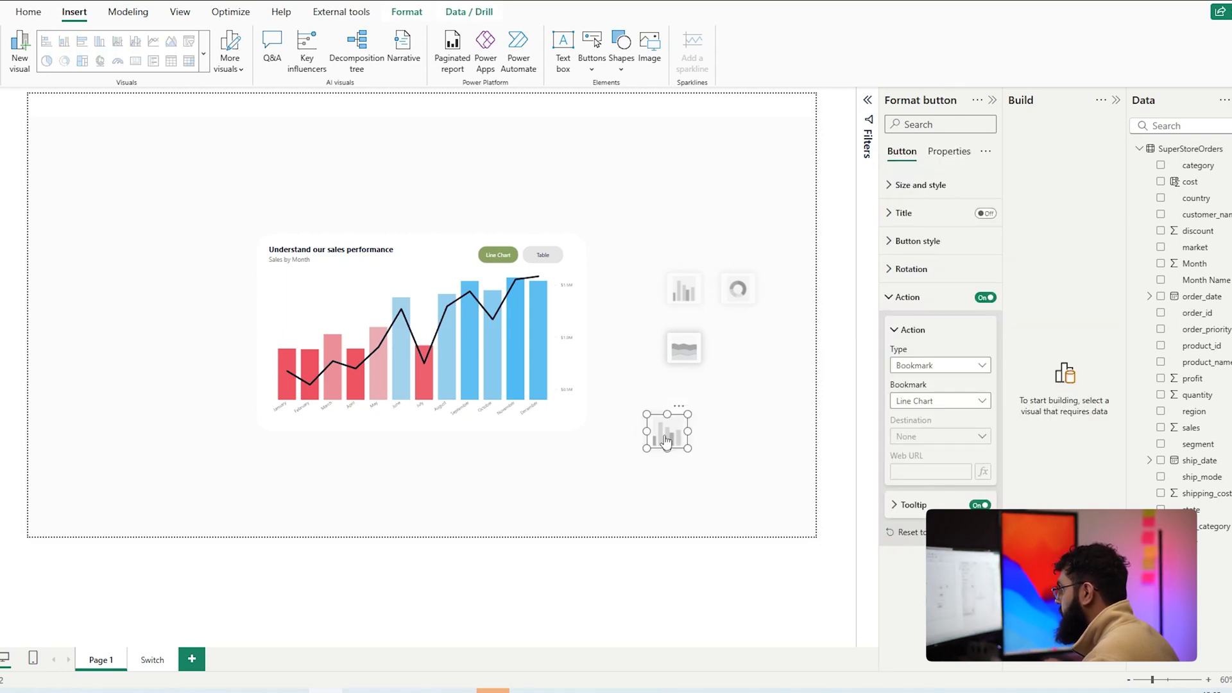
drag(669, 449, 736, 431)
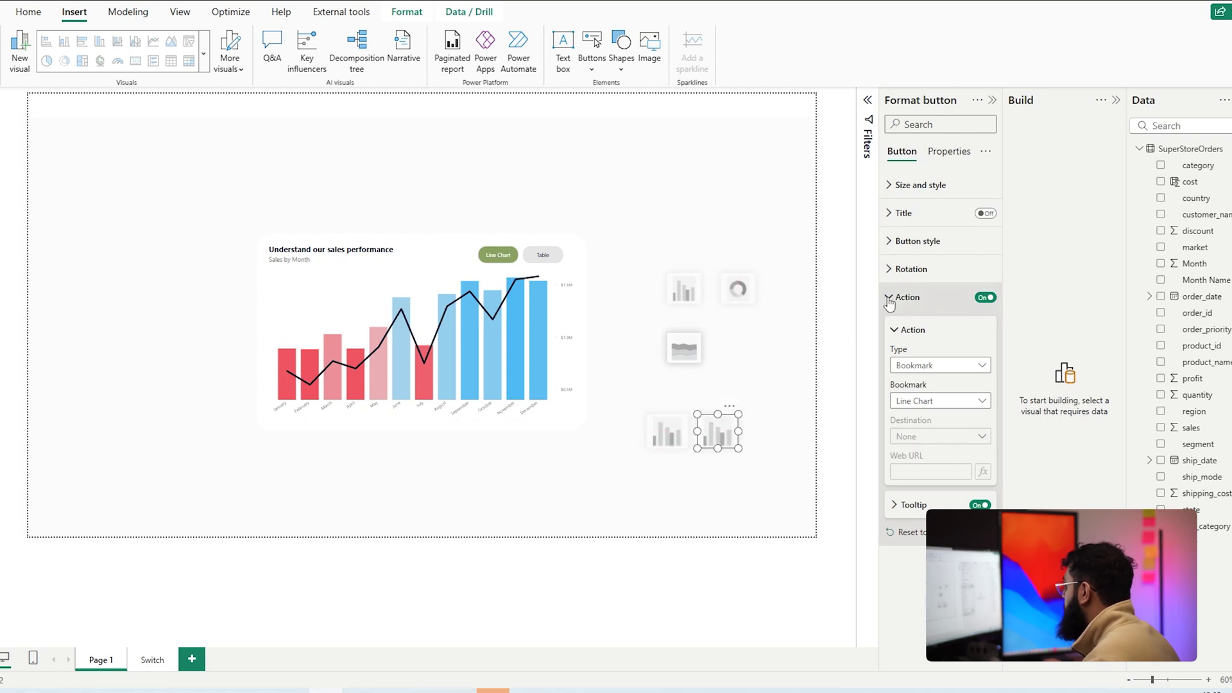
Step: Replace the copy's 3.PNG icon with the ring image 4.PNG
click(918, 241)
scroll(950, 420, down, 3)
click(983, 409)
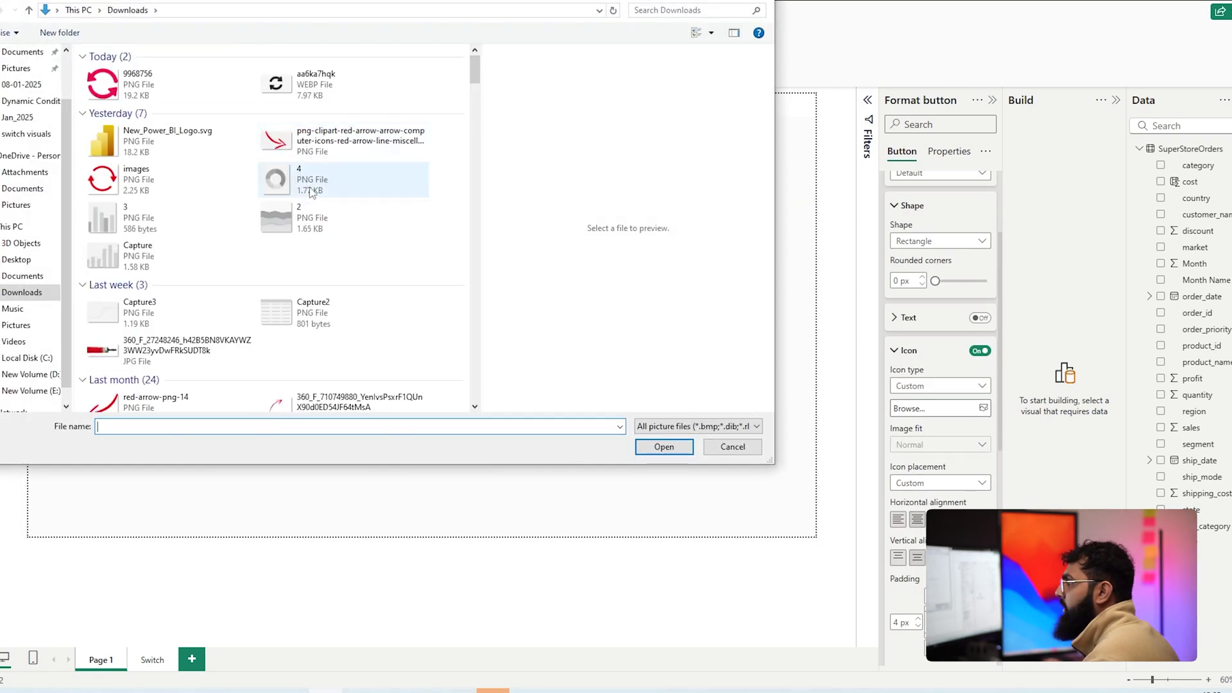
double_click(284, 179)
Step: Link the copy to the Table bookmark and Ctrl-click both buttons to test them
scroll(940, 417, down, 10)
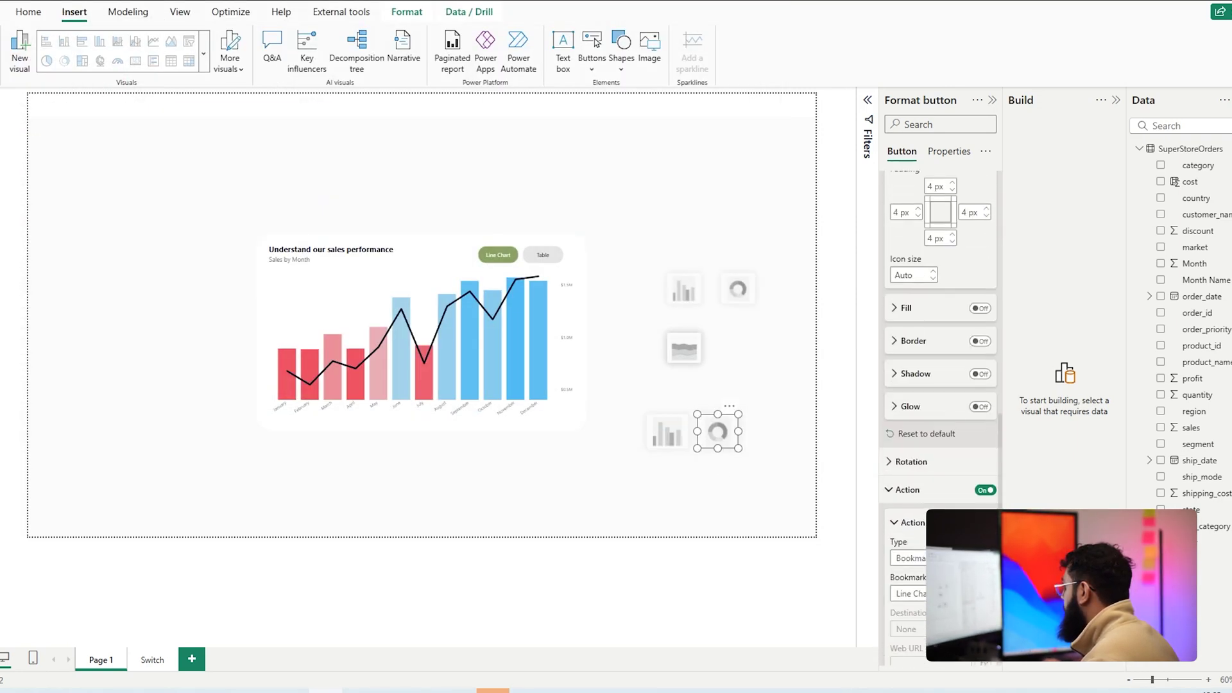
click(963, 520)
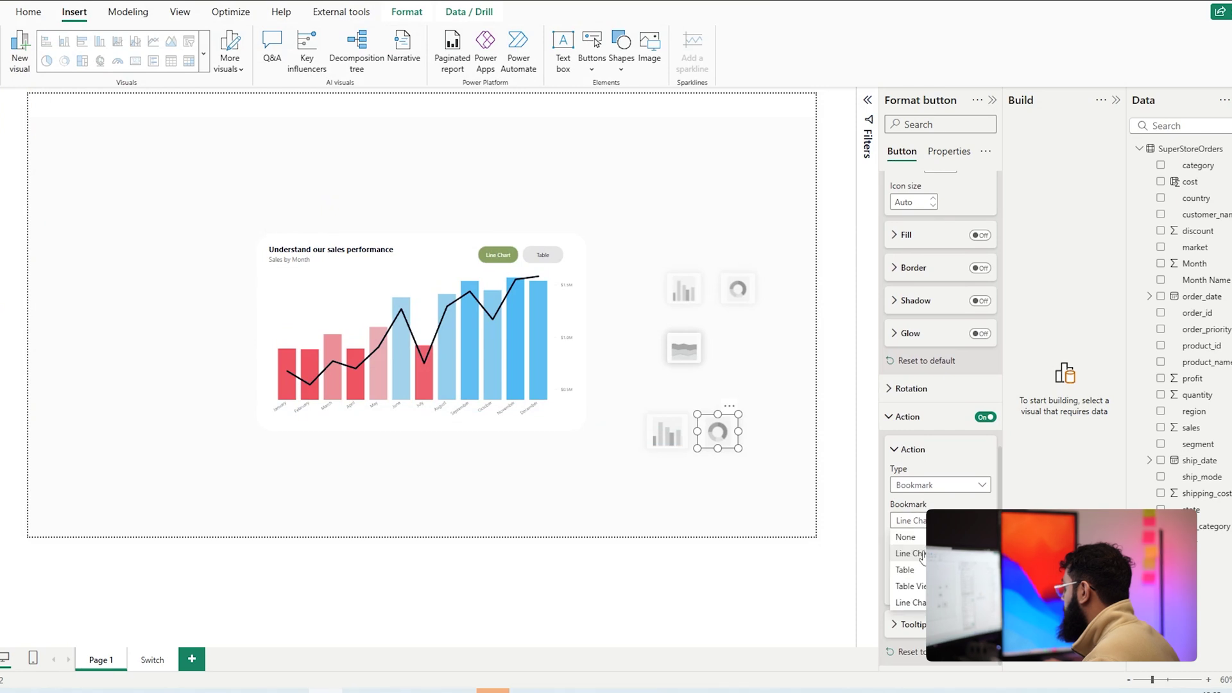
ctrl+click(717, 431)
ctrl+click(667, 435)
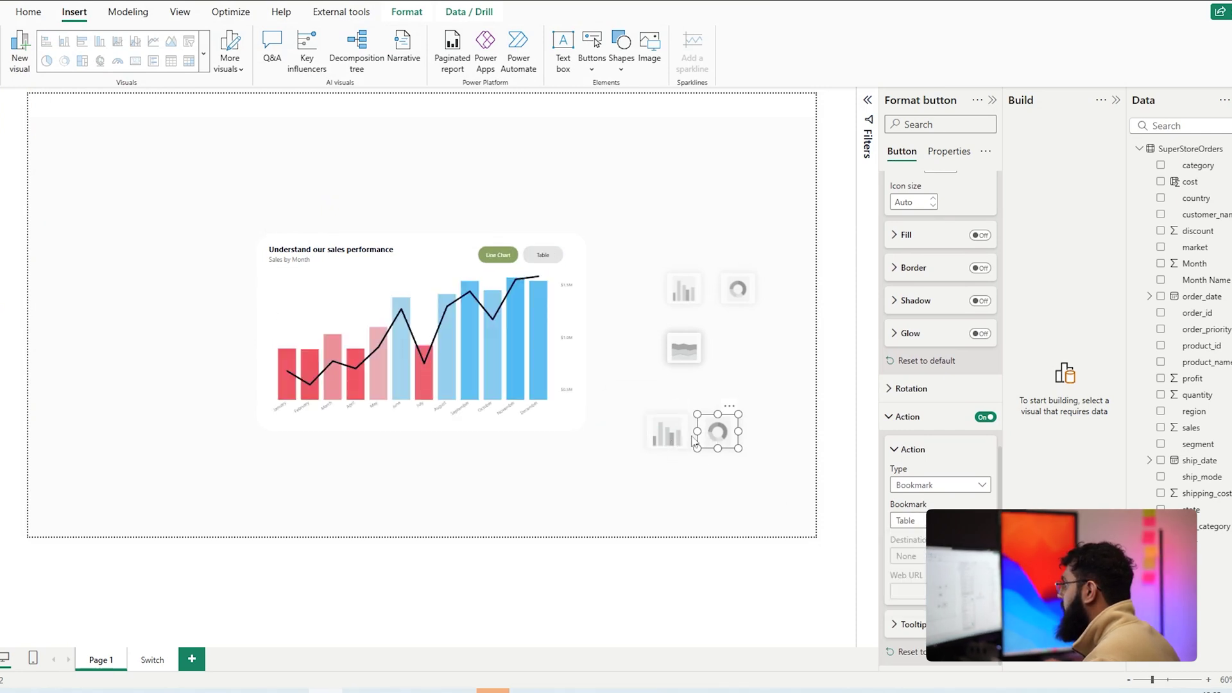